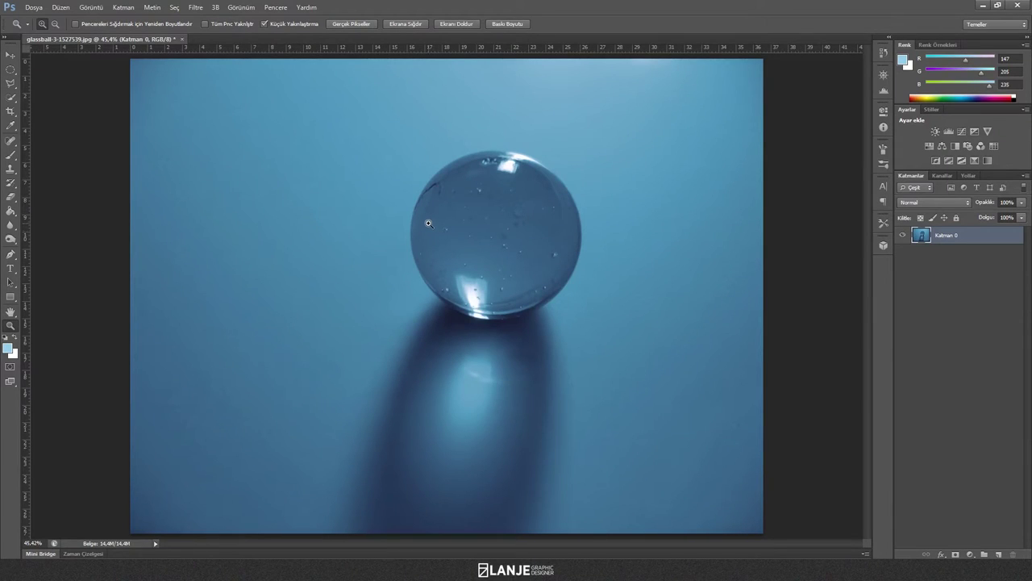
Zoom out slightly on the glass ball photo and switch to the Move tool.
scroll(476, 229, "down", 1)
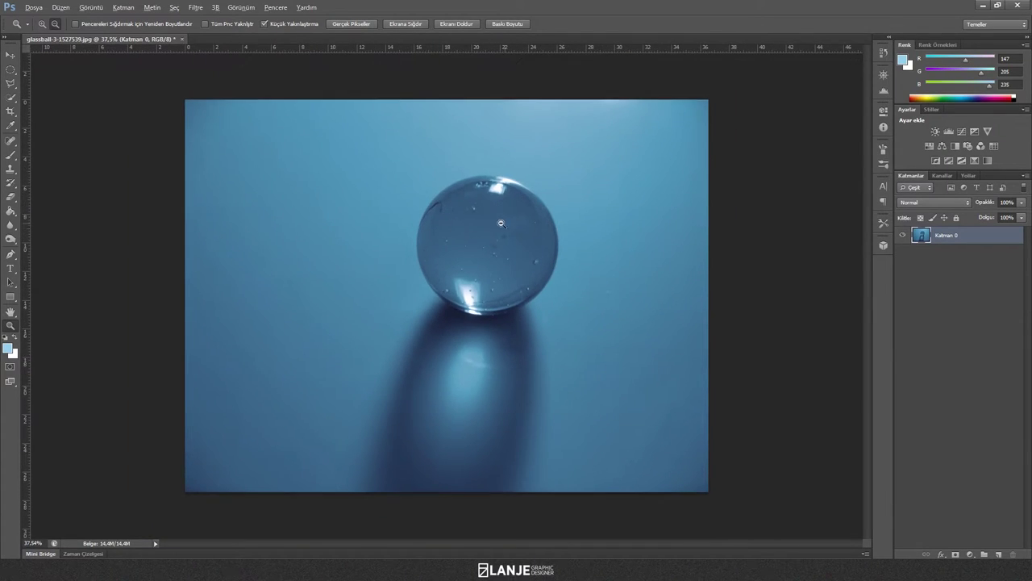
left_click(10, 56)
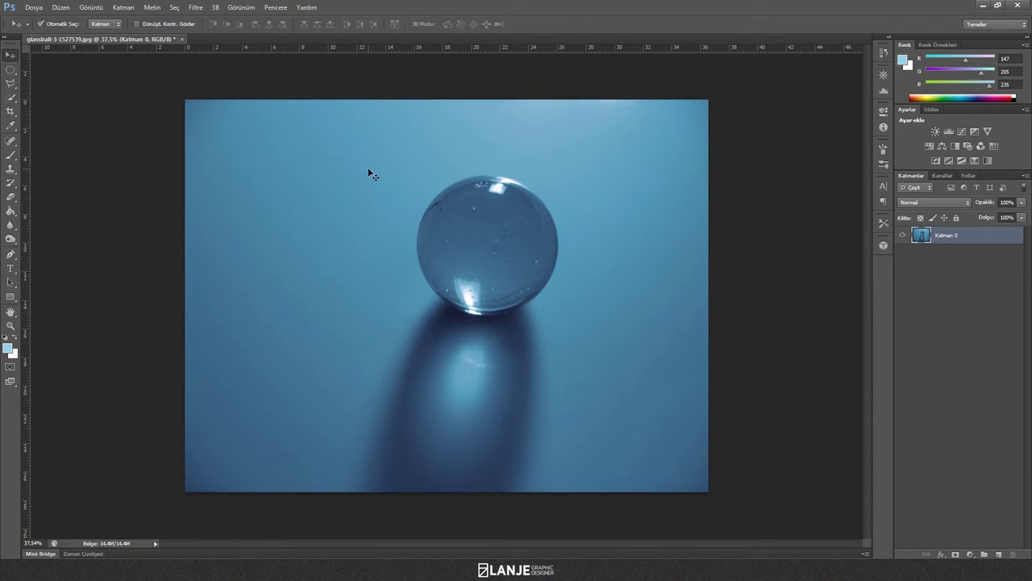
Create a 1920×1080 document with a transparent background named Pokeball.
left_click(45, 8)
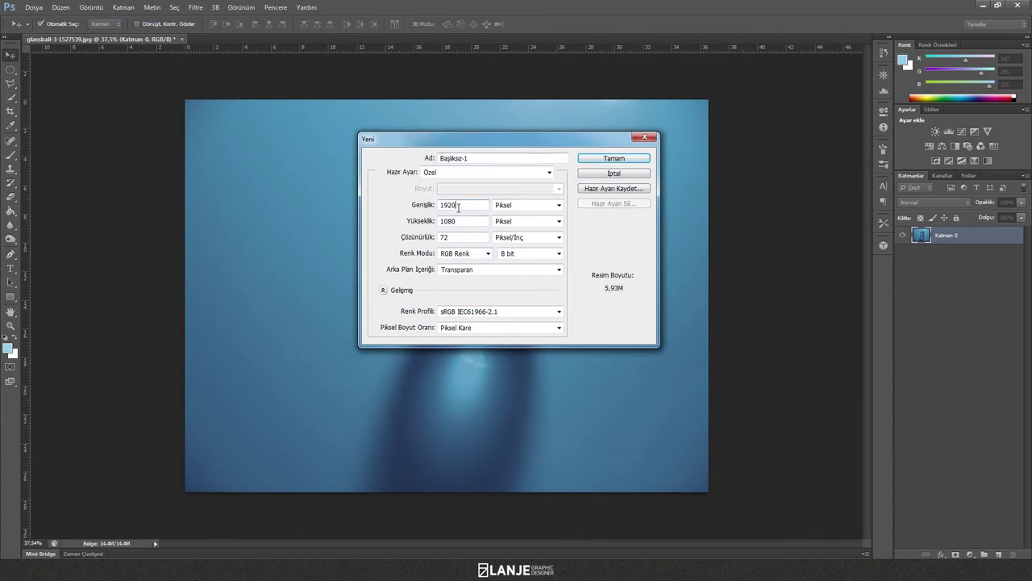
left_click(474, 271)
left_click(472, 298)
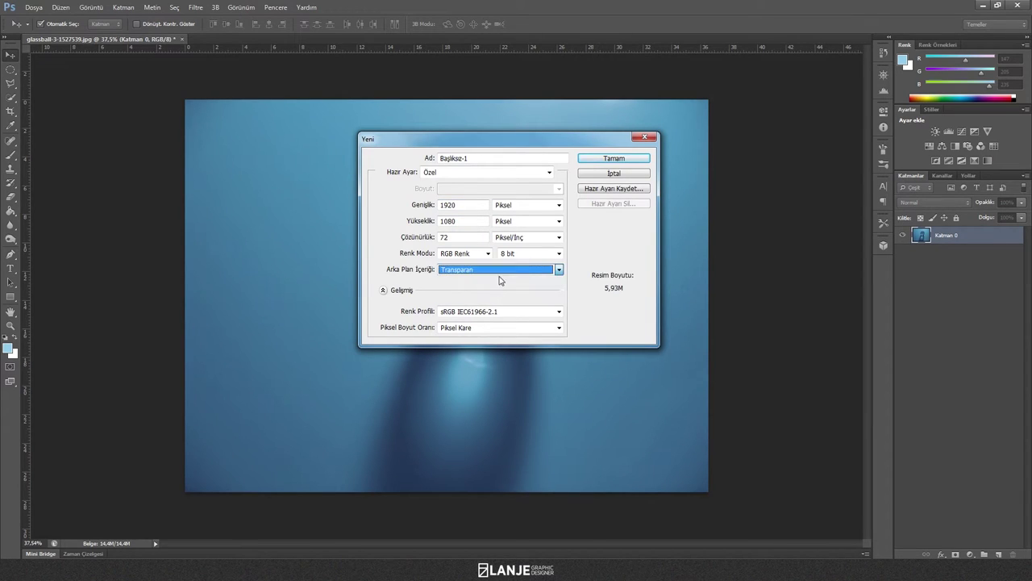
left_click(464, 205)
left_click(483, 221)
left_click(521, 158)
type("Po")
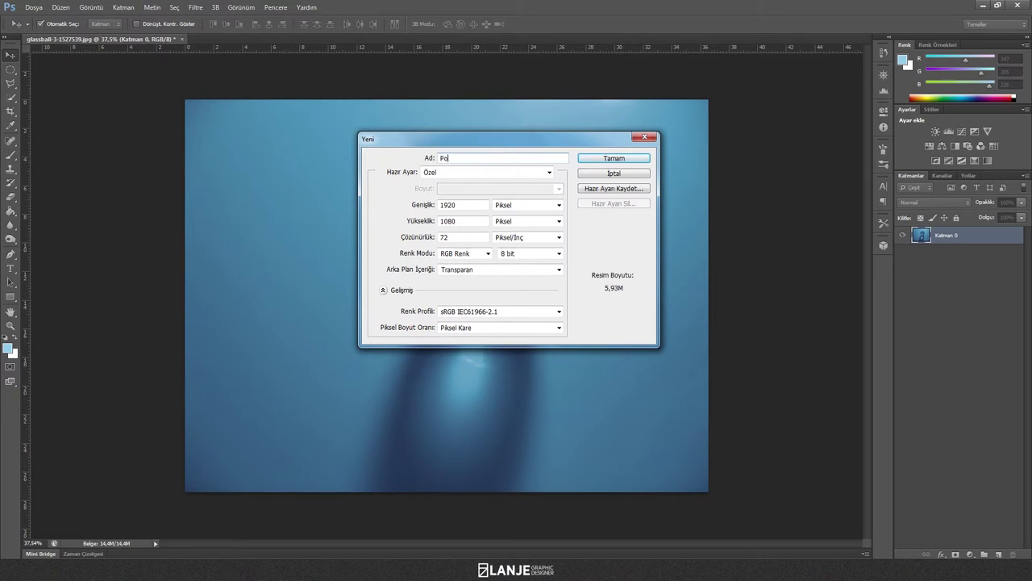
type("keball")
key("Return")
left_click(81, 37)
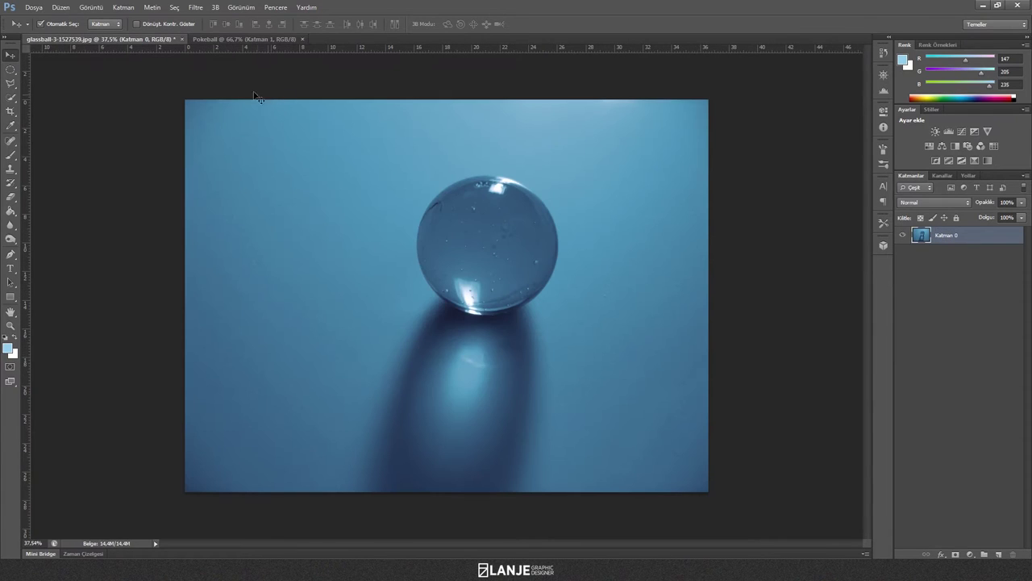
Duplicate Katman 0 into the Pokeball document and close the original photo without saving.
right_click(981, 241)
left_click(887, 181)
left_click(559, 218)
left_click(467, 234)
key("Return")
left_click(182, 38)
left_click(525, 225)
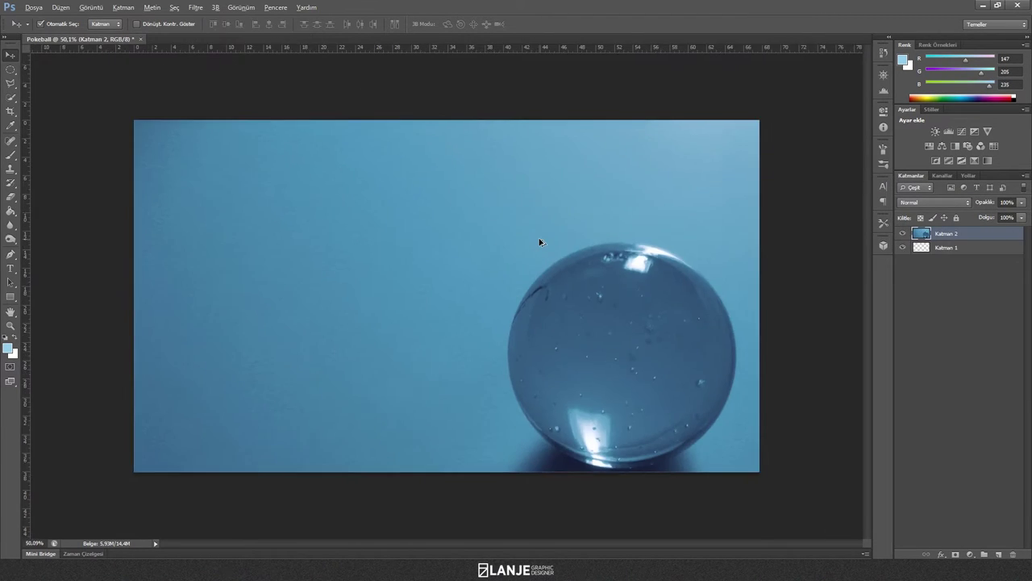
Delete the empty Katman 1 and rename Katman 2 to bg.
left_click(973, 247)
key("Delete")
double_click(946, 233)
type("bg")
key("Return")
Scale the bg photo to about 75% so it fills the frame, ball centered.
scroll(603, 317, "down", 1)
scroll(603, 318, "down", 1)
key("ctrl+t")
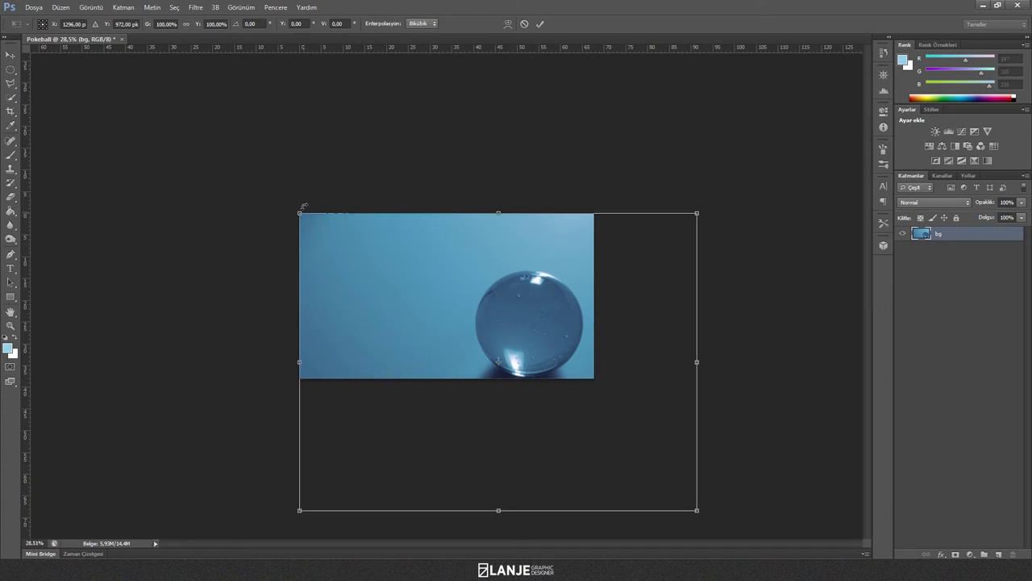
left_click_drag(698, 511, 645, 473)
left_click_drag(558, 378, 511, 329)
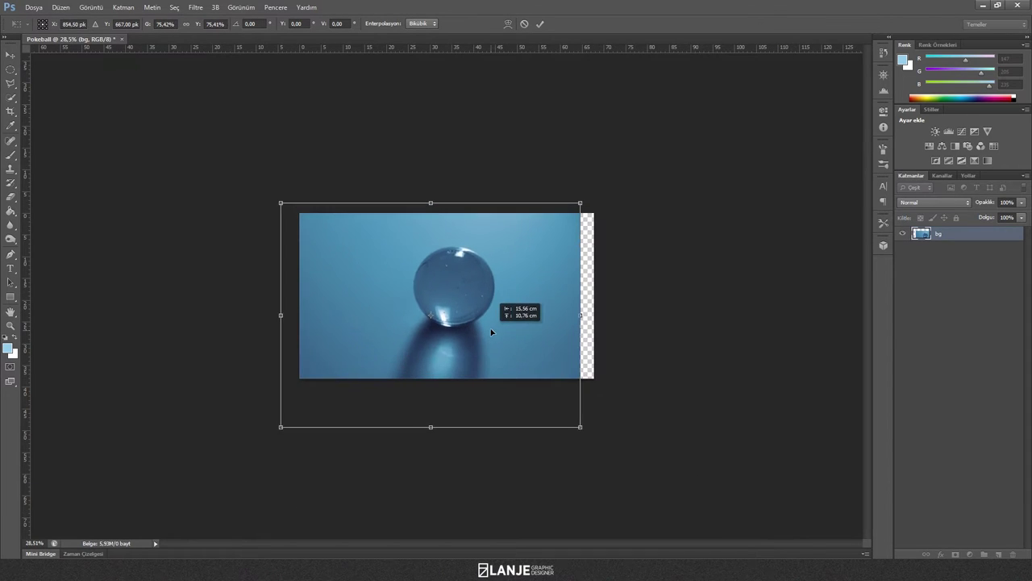
left_click_drag(434, 325, 477, 321)
key("Down")
key("Down")
key("Down")
key("Down")
key("Down")
key("Down")
key("Down")
key("Down")
key("Down")
key("Down")
key("Down")
key("Down")
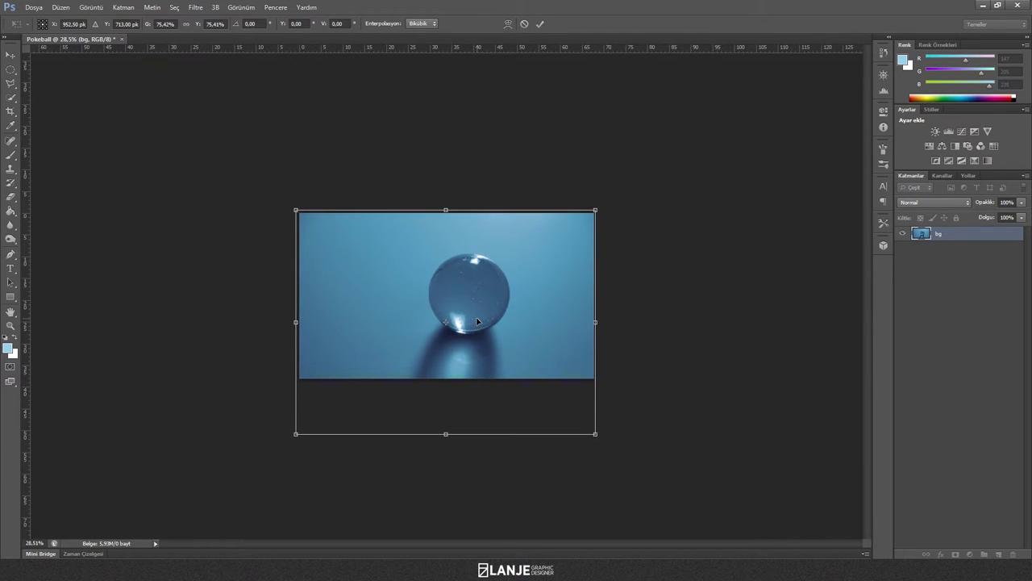
key("Return")
key("ctrl+plus")
key("ctrl+plus")
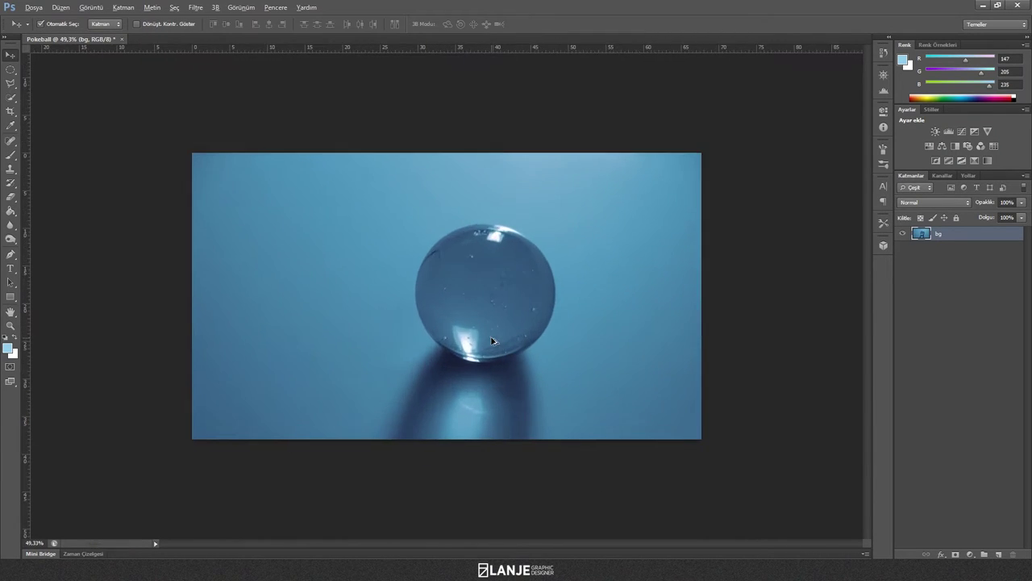
Duplicate bg into a bg kopya layer with Ctrl+J and zoom in on the sphere.
scroll(524, 351, "up", 1)
key("alt")
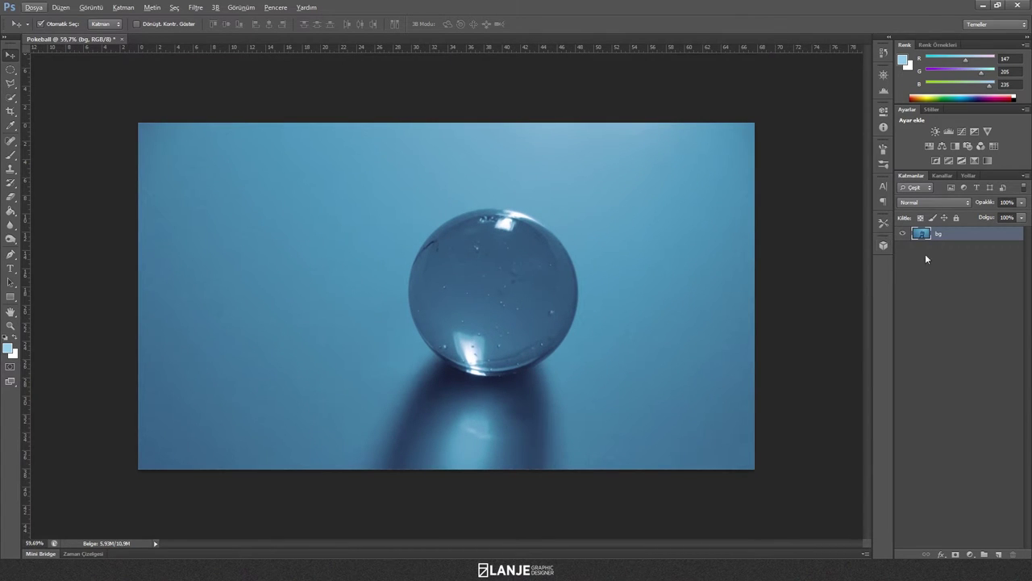
key("alt")
key("ctrl+j")
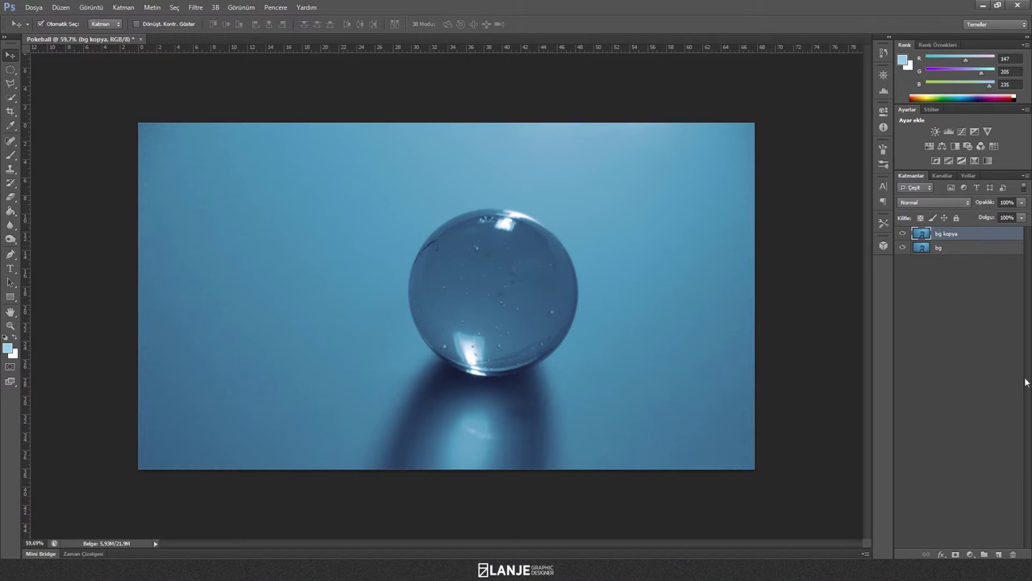
scroll(713, 288, "up", 1)
scroll(713, 290, "up", 1)
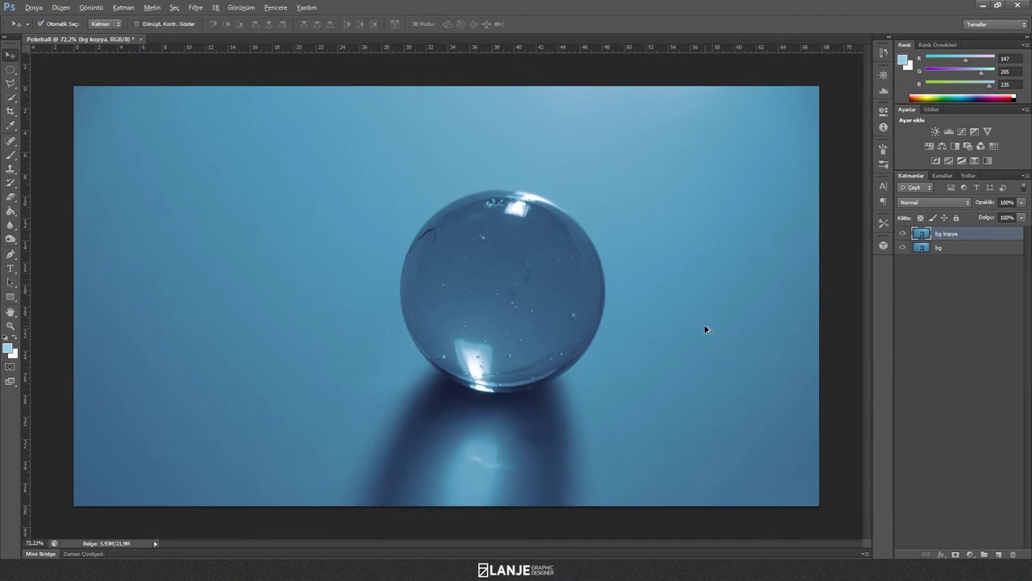
scroll(718, 292, "up", 1)
scroll(734, 294, "up", 1)
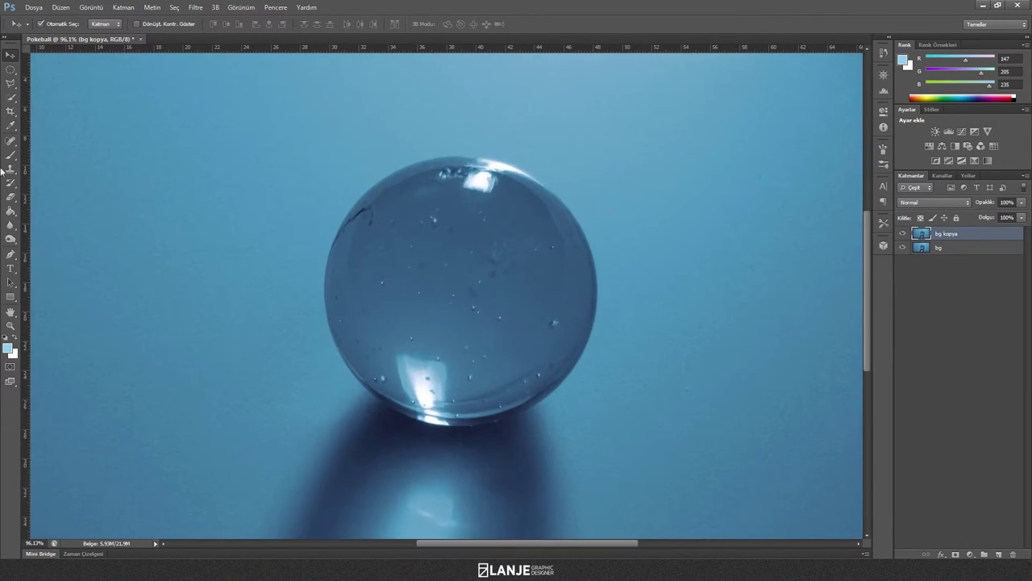
Select the glass sphere, its edges and top highlight with Quick Selection.
left_click(12, 98)
left_click_drag(449, 185, 378, 299)
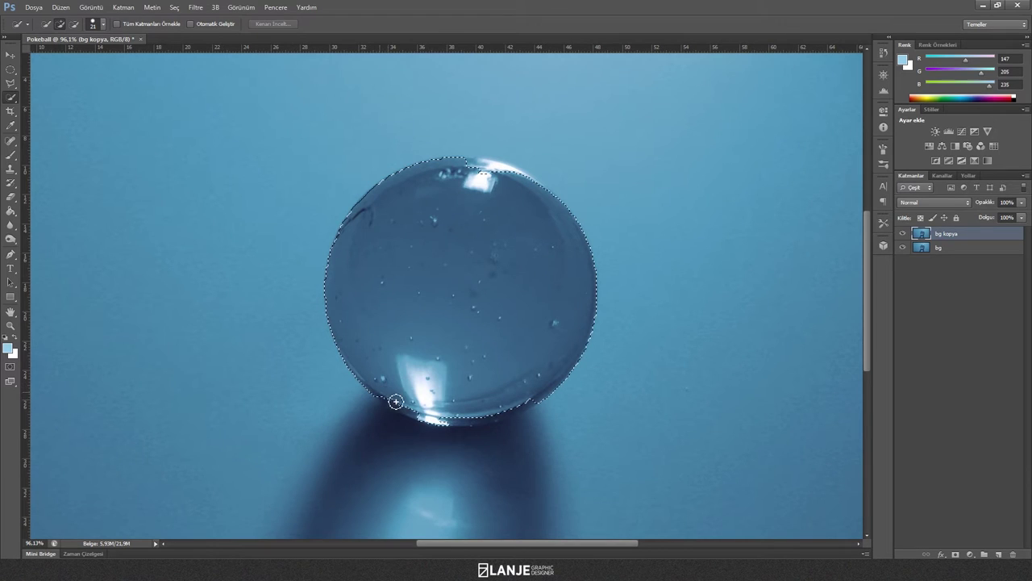
left_click_drag(512, 408, 484, 423)
mouse_move(474, 175)
left_mouse_down()
mouse_move(501, 170)
mouse_move(484, 165)
mouse_move(552, 200)
left_mouse_up()
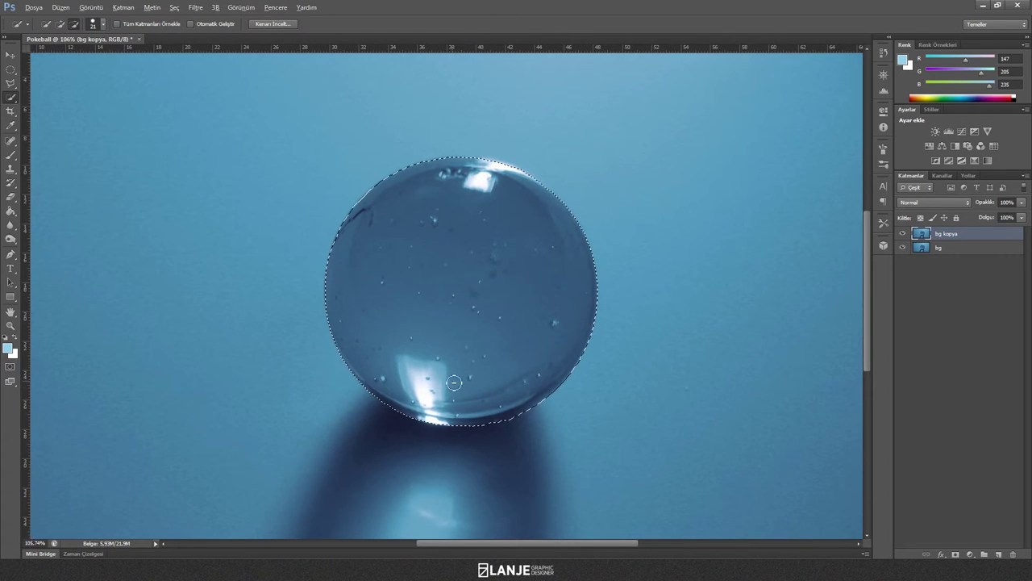
Subtract the shadow along the sphere's bottom edge from the selection.
scroll(469, 401, "up", 3)
key("alt")
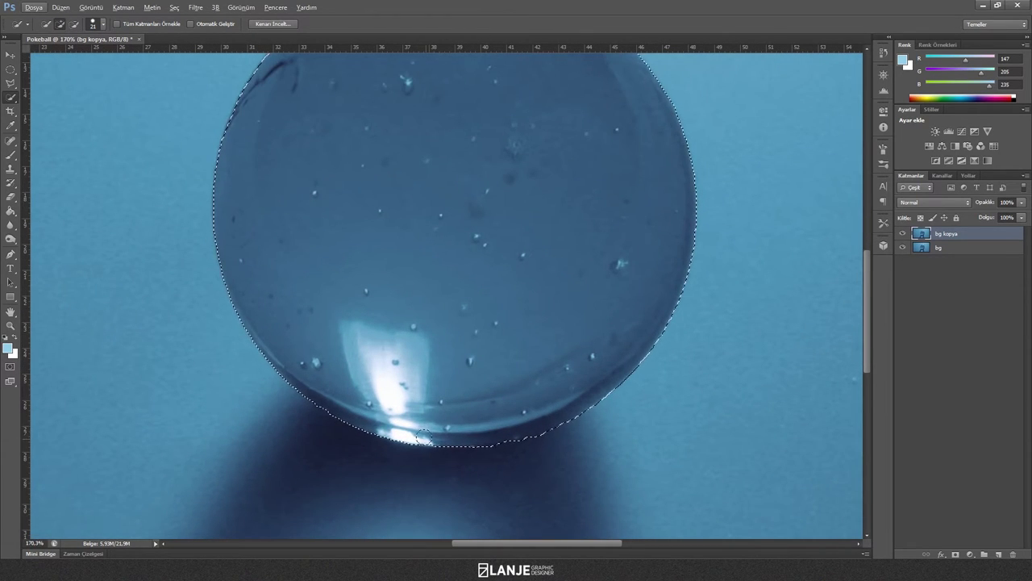
key("alt")
left_click_drag(328, 400, 524, 428)
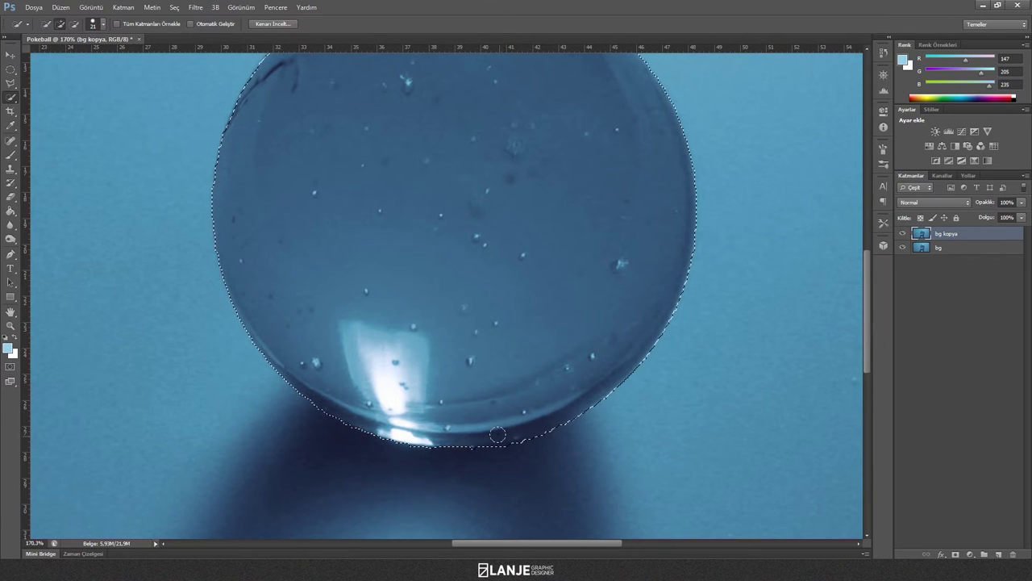
scroll(538, 450, "up", 2)
scroll(538, 450, "up", 1)
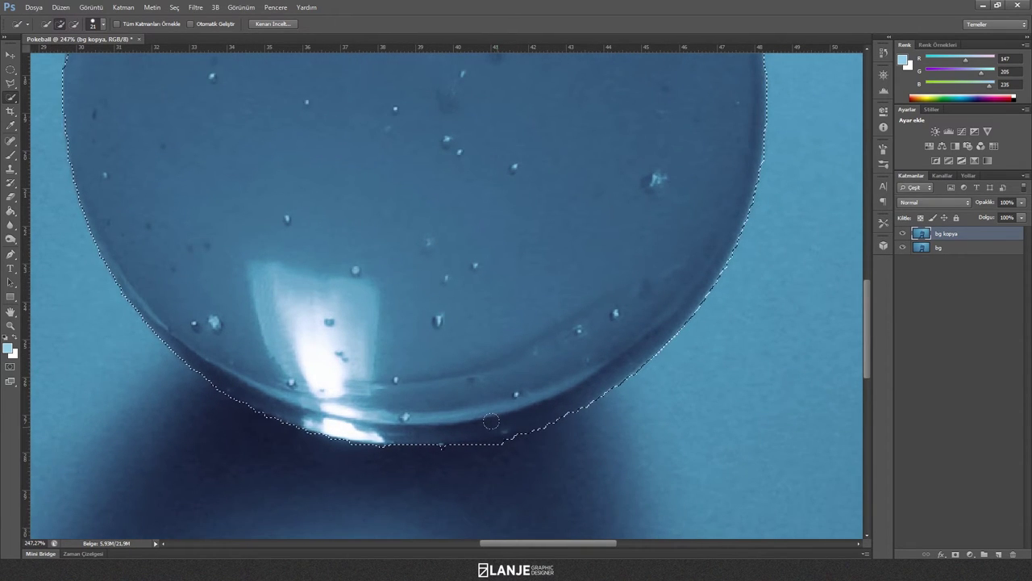
key("alt")
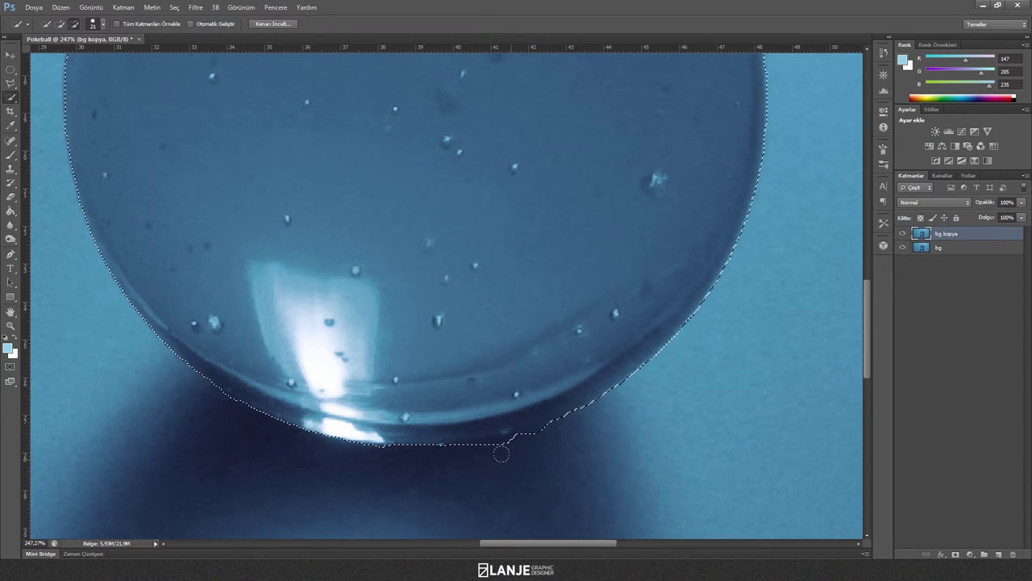
scroll(537, 441, "down", 1)
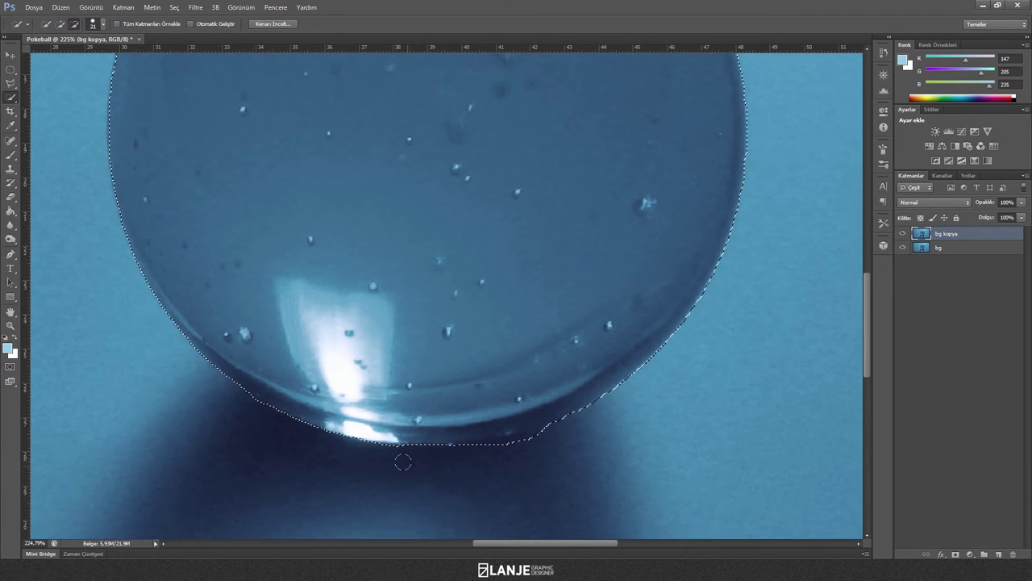
left_click_drag(386, 454, 504, 453)
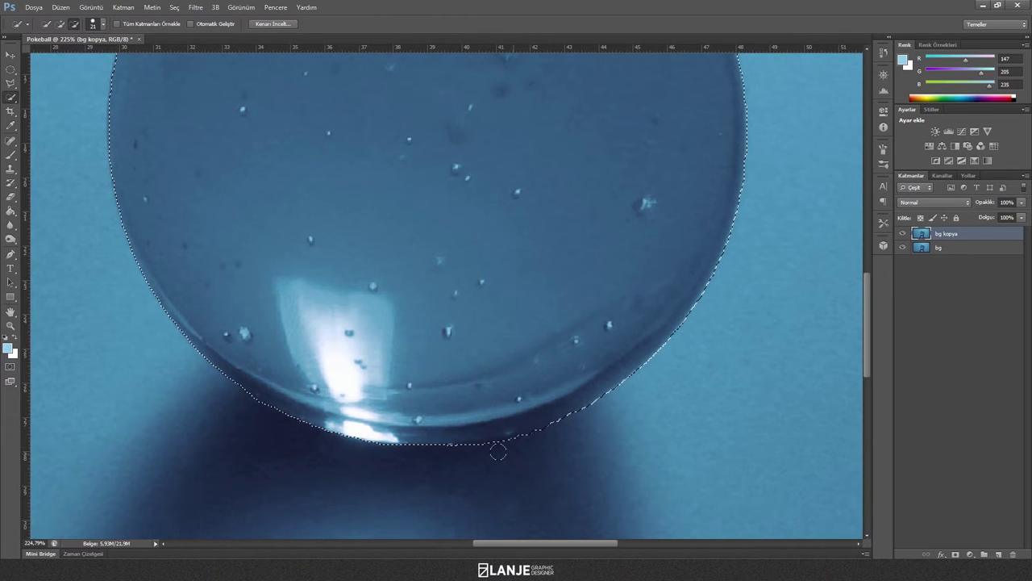
Add a layer mask to bg kopya from the sphere selection.
scroll(564, 460, "down", 1)
scroll(589, 438, "down", 3)
scroll(604, 368, "down", 1)
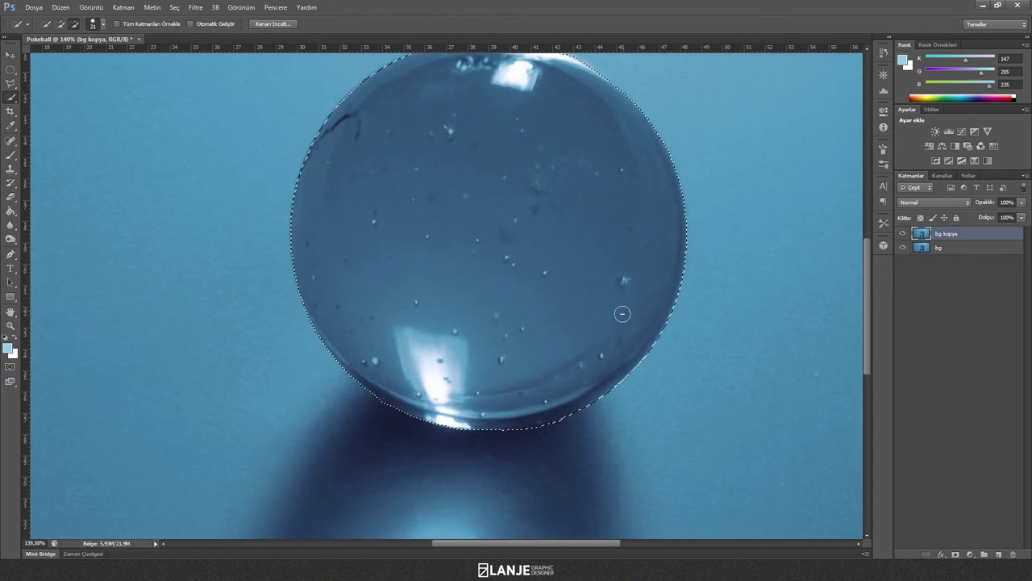
scroll(621, 313, "up", 3)
scroll(633, 293, "up", 1)
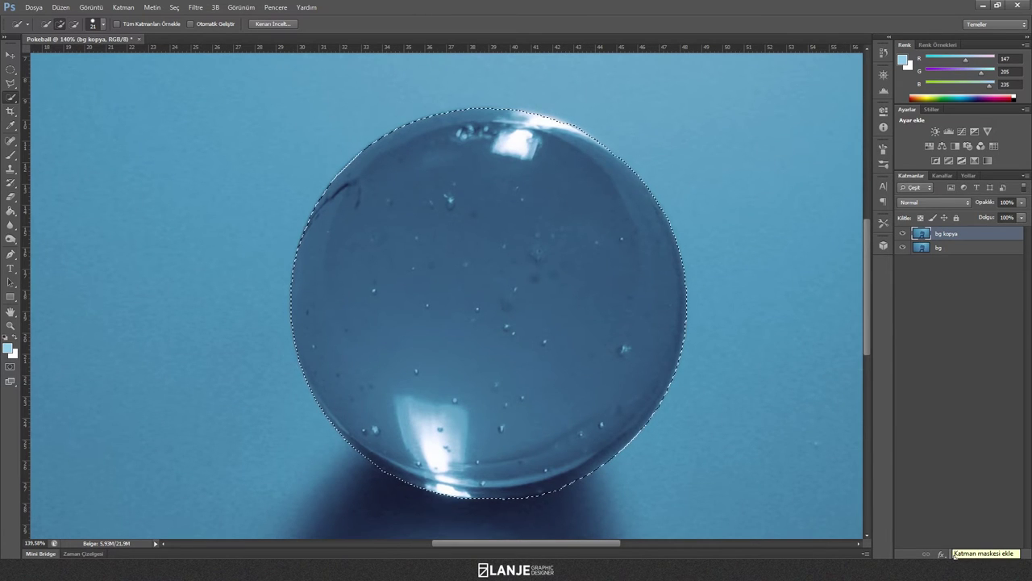
left_click(955, 554)
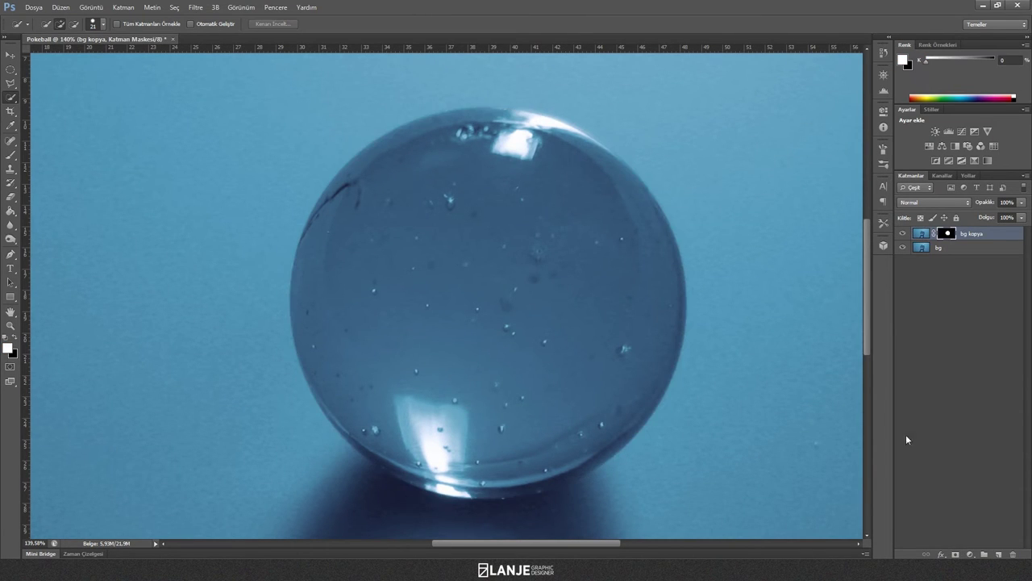
Hide the bg layer to inspect the sphere cutout.
scroll(754, 350, "down", 3)
left_click(902, 246)
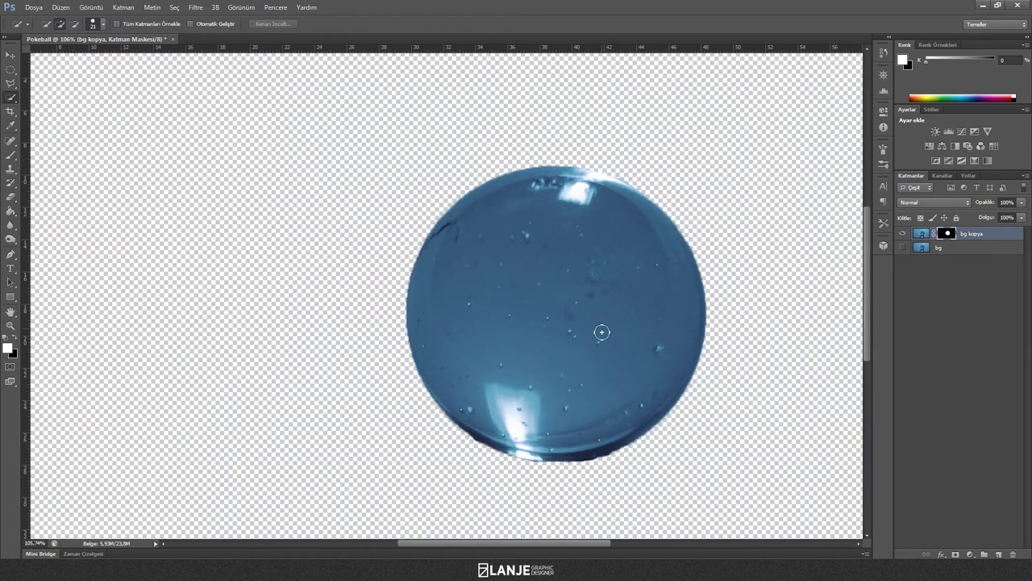
scroll(698, 332, "right", 2)
scroll(672, 363, "right", 1)
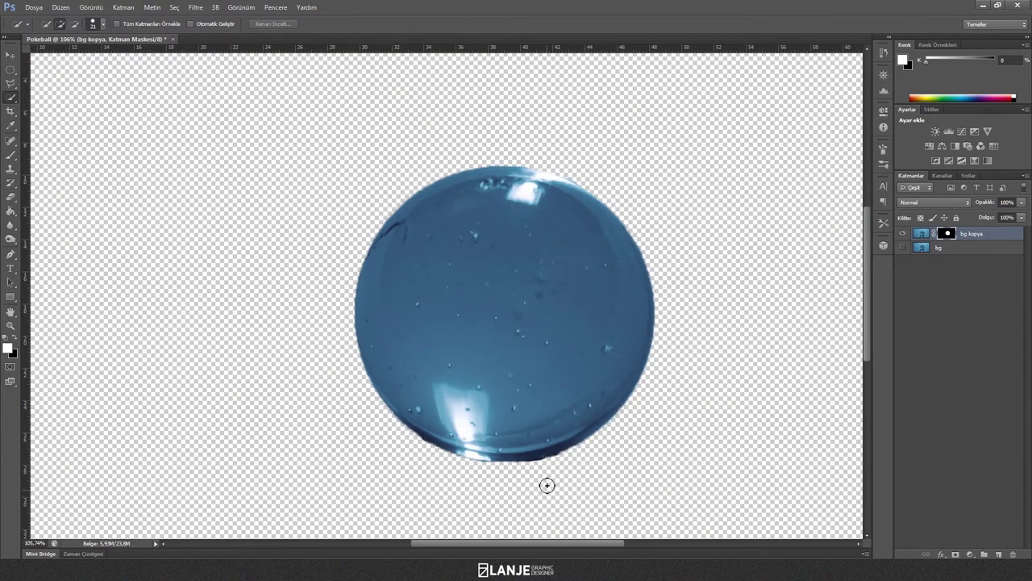
scroll(536, 471, "up", 2)
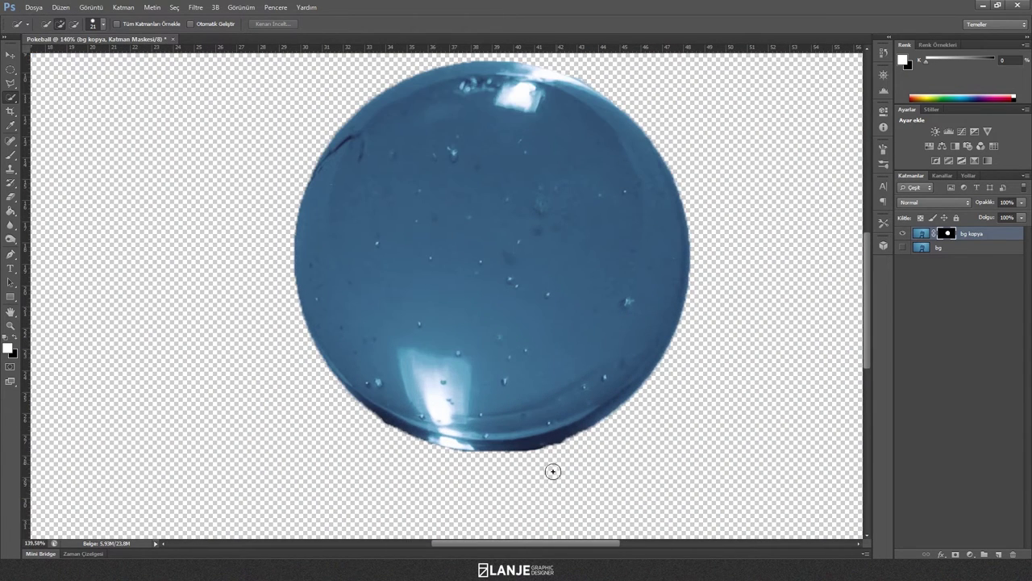
Refine the bg kopya mask to Smooth 14, then show bg again and zoom out.
right_click(948, 234)
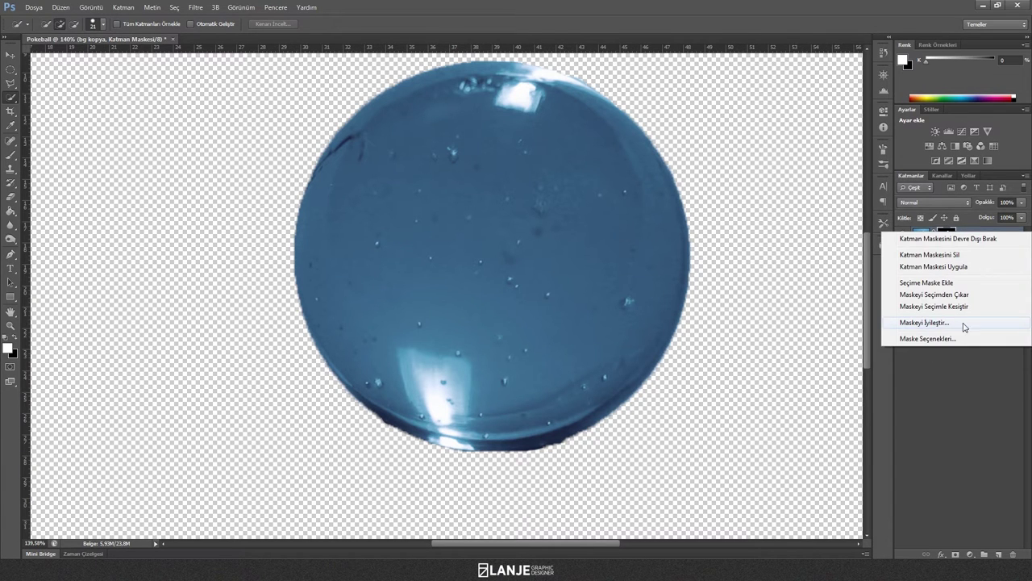
left_click(966, 323)
left_click_drag(596, 547, 635, 546)
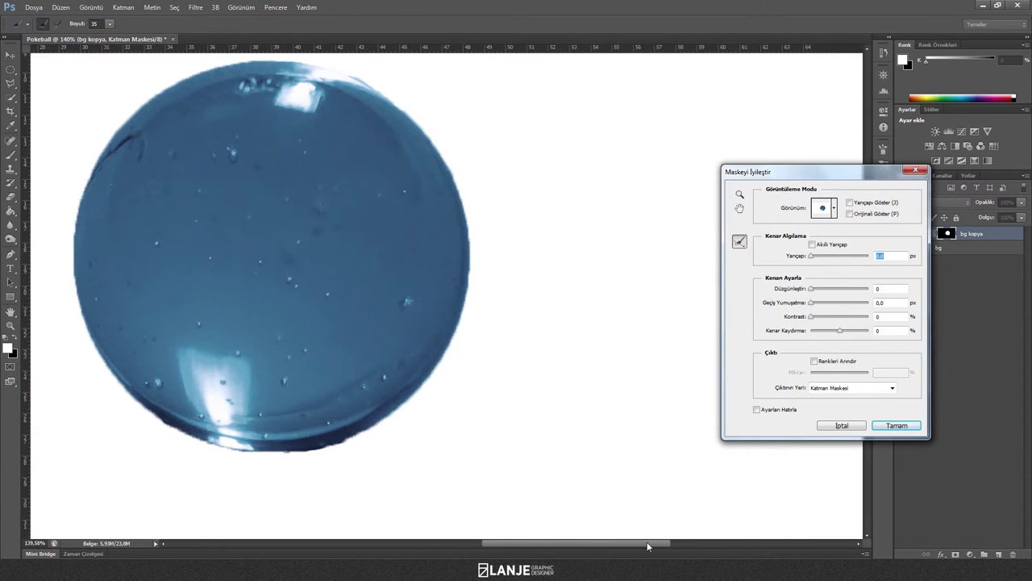
left_click_drag(778, 171, 728, 127)
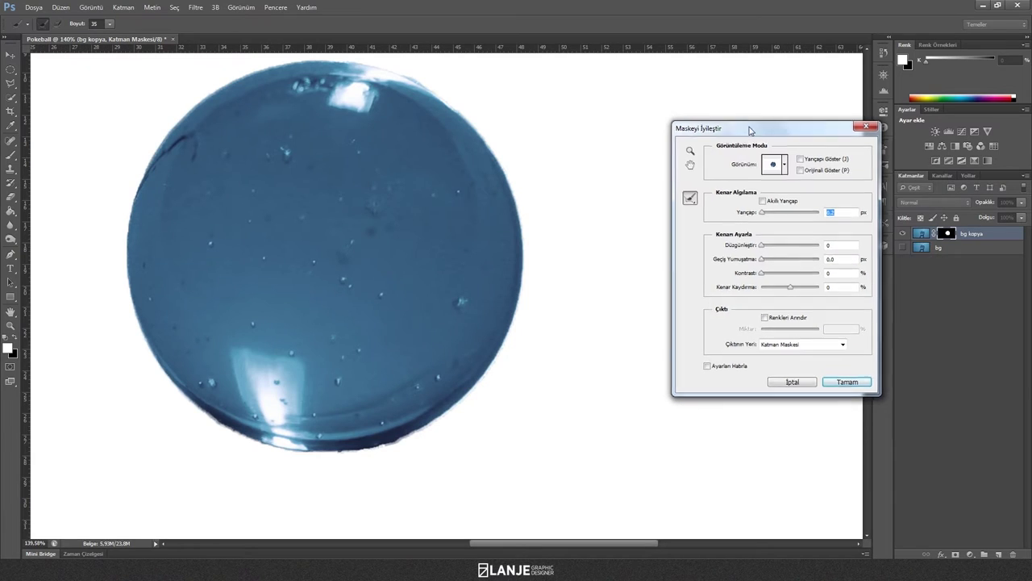
left_click(788, 287)
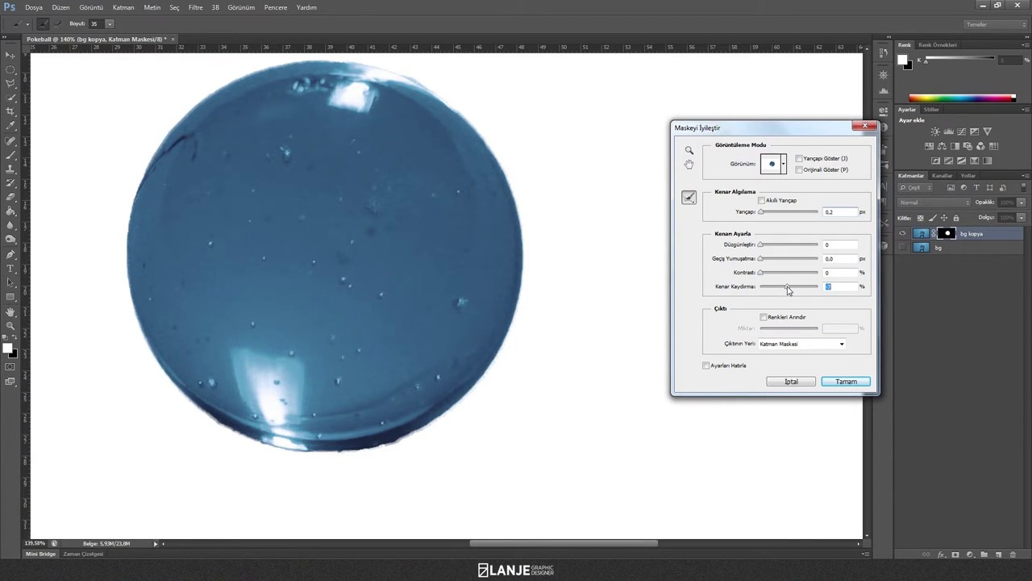
left_click_drag(764, 244, 767, 246)
left_click(763, 258)
left_click(845, 381)
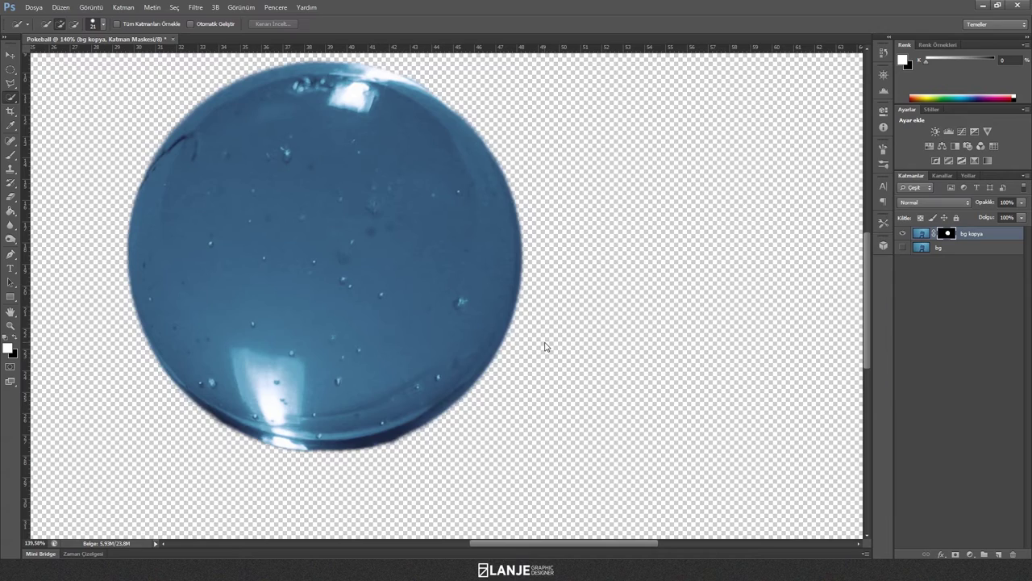
left_click(903, 247)
key("ctrl+0")
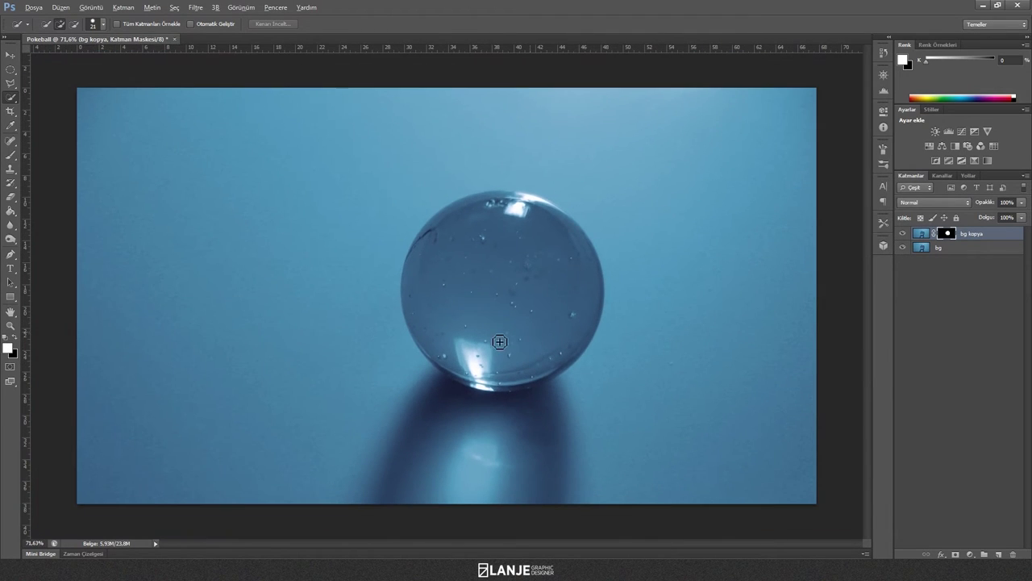
Scale the masked bg kopya ball layer up slightly with Free Transform.
left_click(951, 287)
left_click(927, 233)
key("ctrl+t")
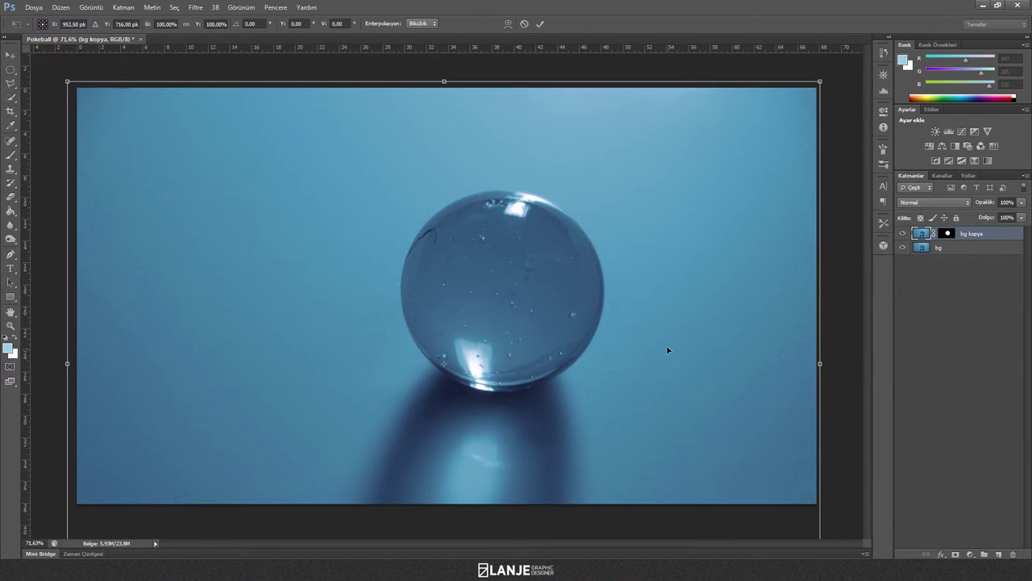
key("ctrl+0")
key("ctrl+0")
left_click_drag(702, 149, 715, 143)
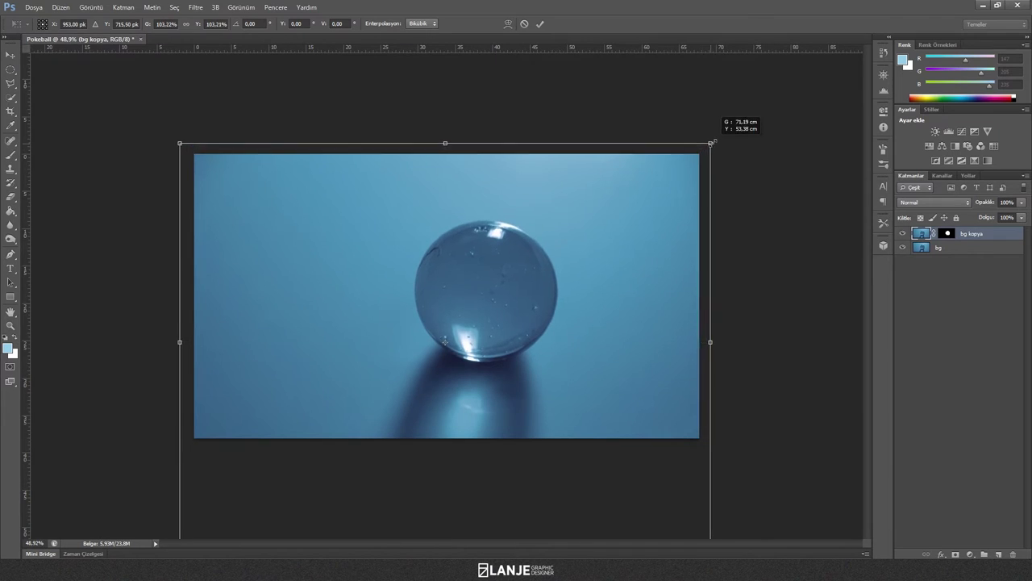
key("Return")
Load the ball's mask outline as a selection on the bg layer.
key("w")
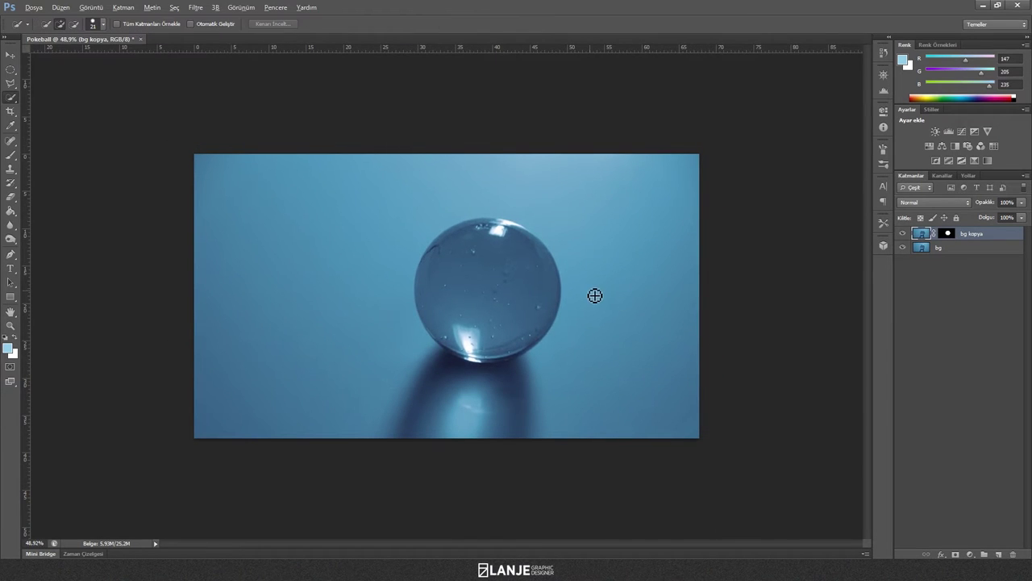
key("ctrl+0")
left_click(948, 248)
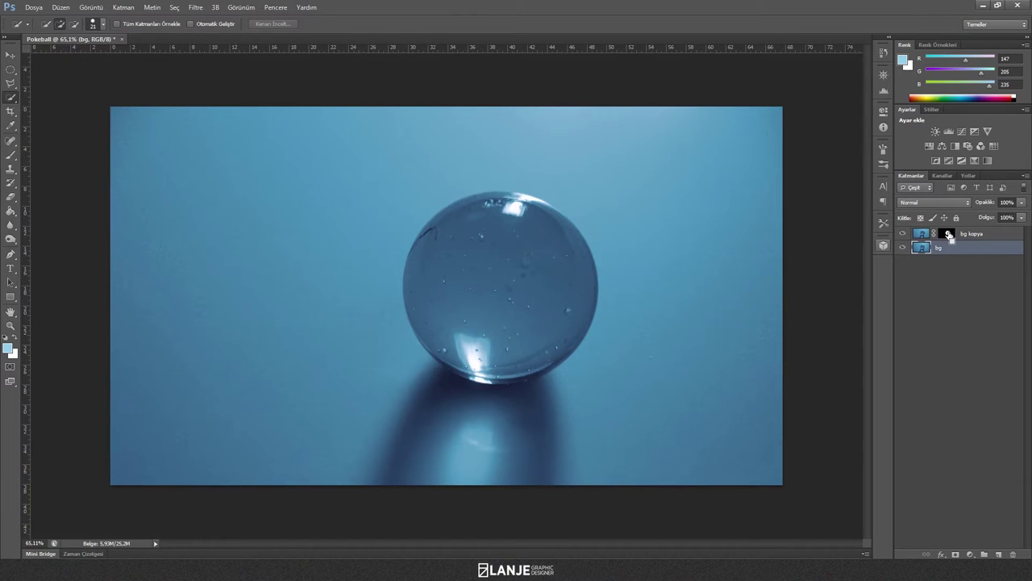
left_click(902, 247)
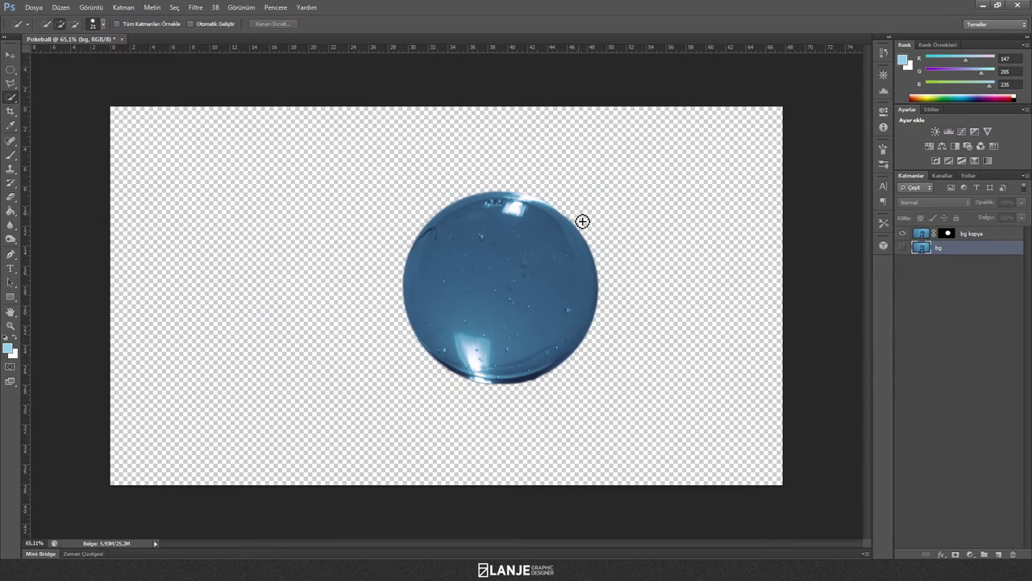
left_click(953, 236, "ctrl")
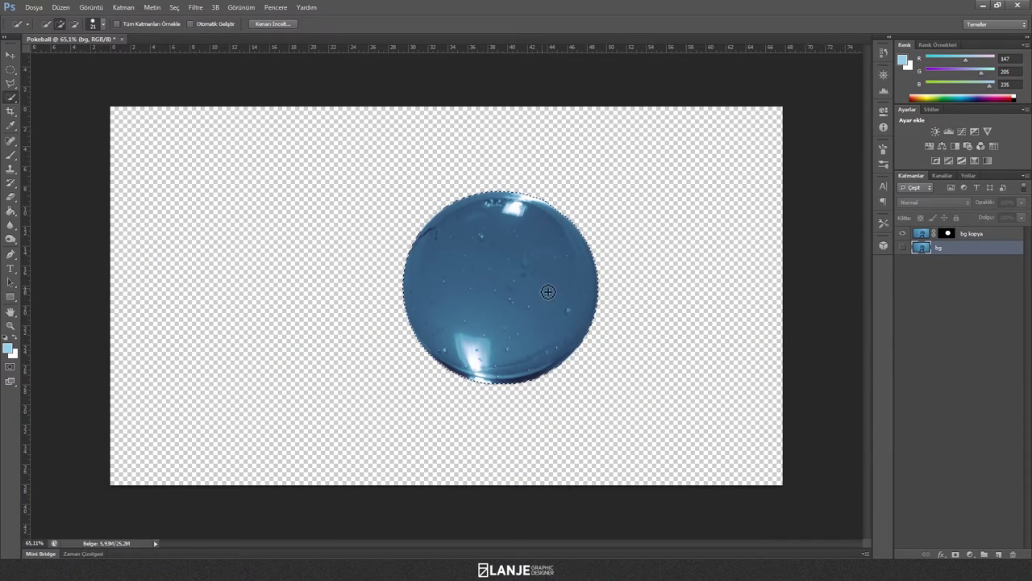
left_click(903, 247)
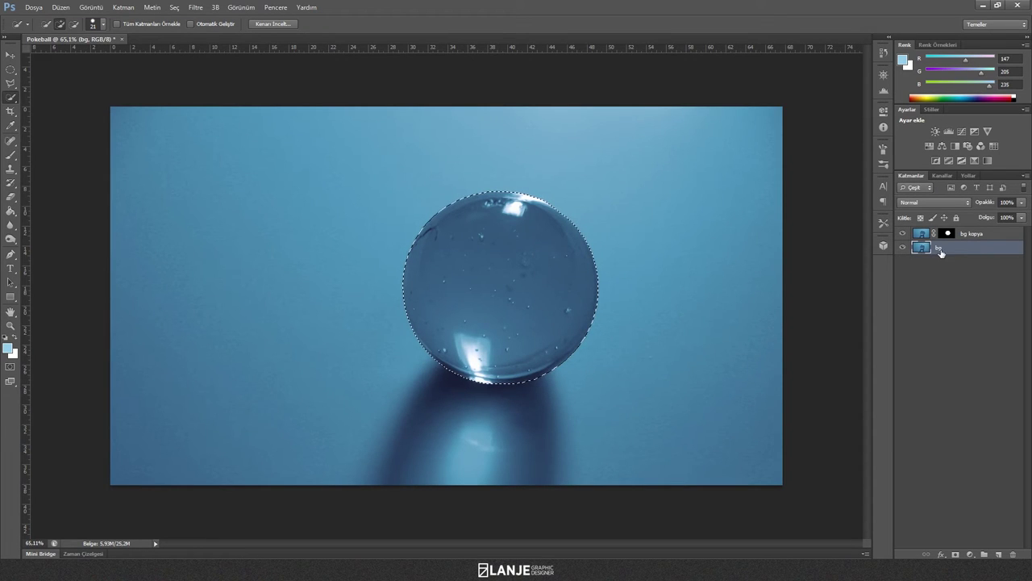
Content-Aware fill the ball area on bg, then hide the ball layer and deselect.
left_click(64, 8)
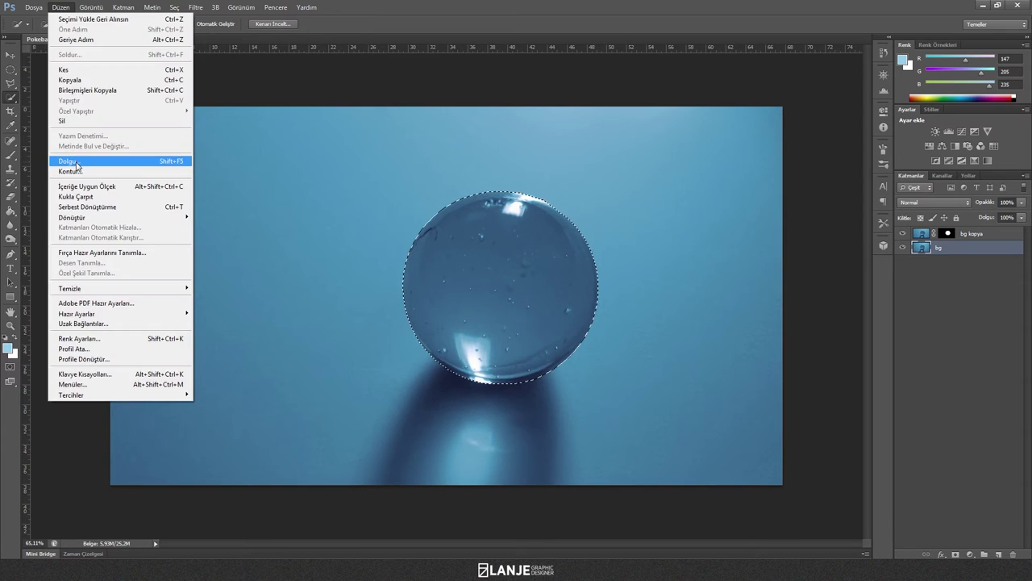
left_click(77, 161)
left_click(662, 194)
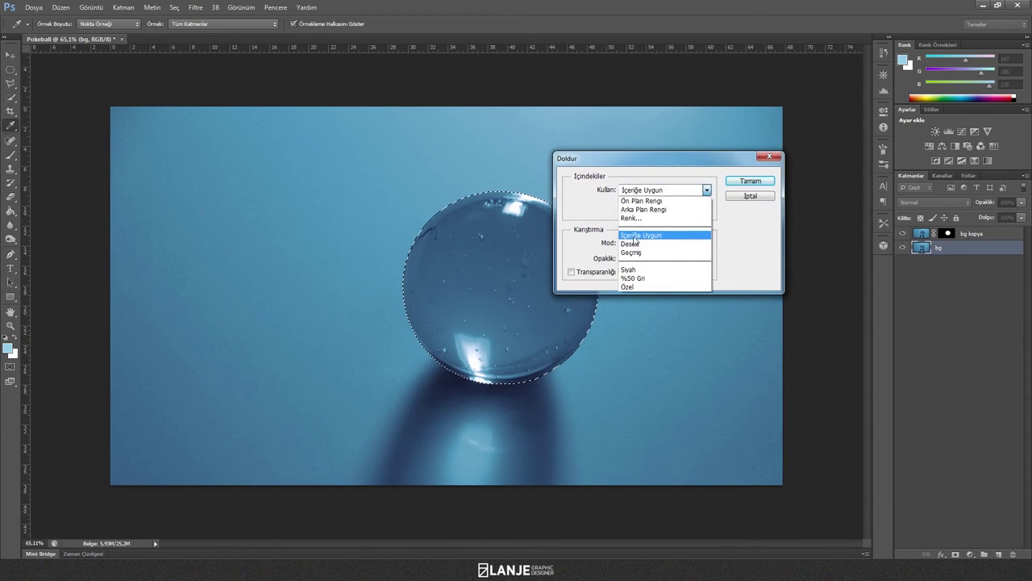
left_click(659, 240)
left_click(750, 180)
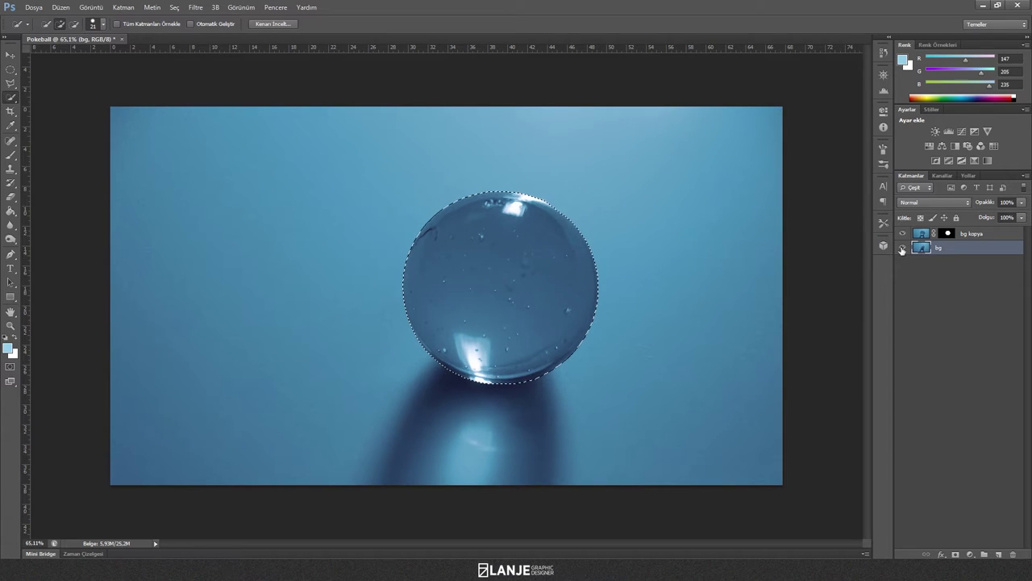
left_click(903, 233)
key("ctrl+d")
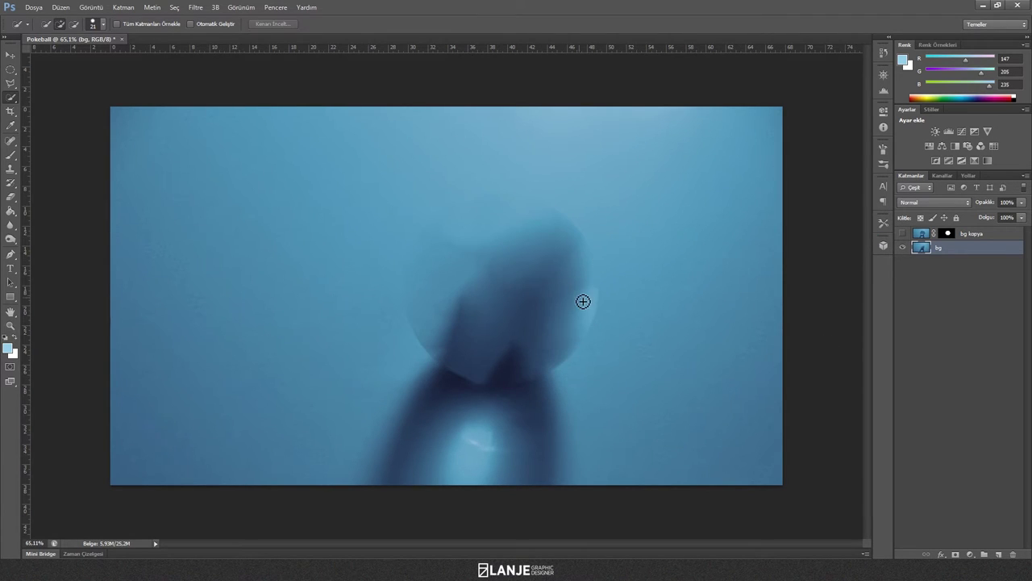
Duplicate the ball layer as bg kopya 2 and apply its layer mask permanently.
scroll(583, 299, "up", 1)
left_click(902, 233)
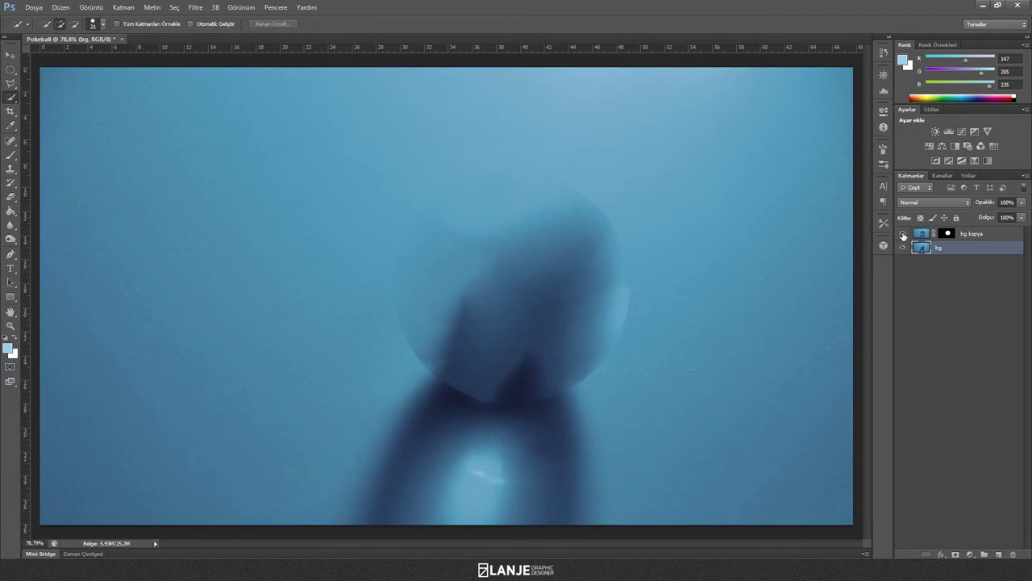
key("ctrl+j")
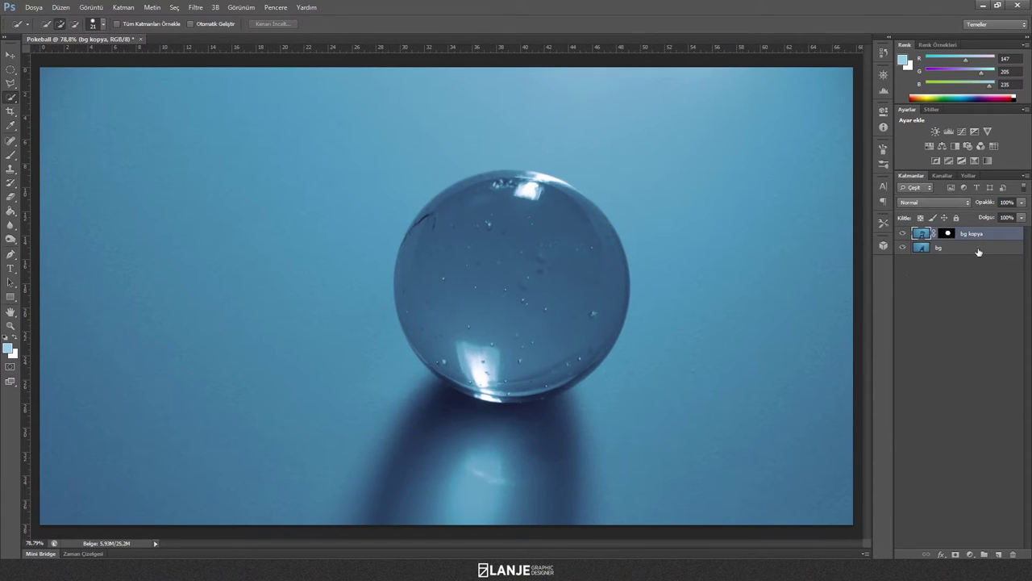
right_click(1000, 245)
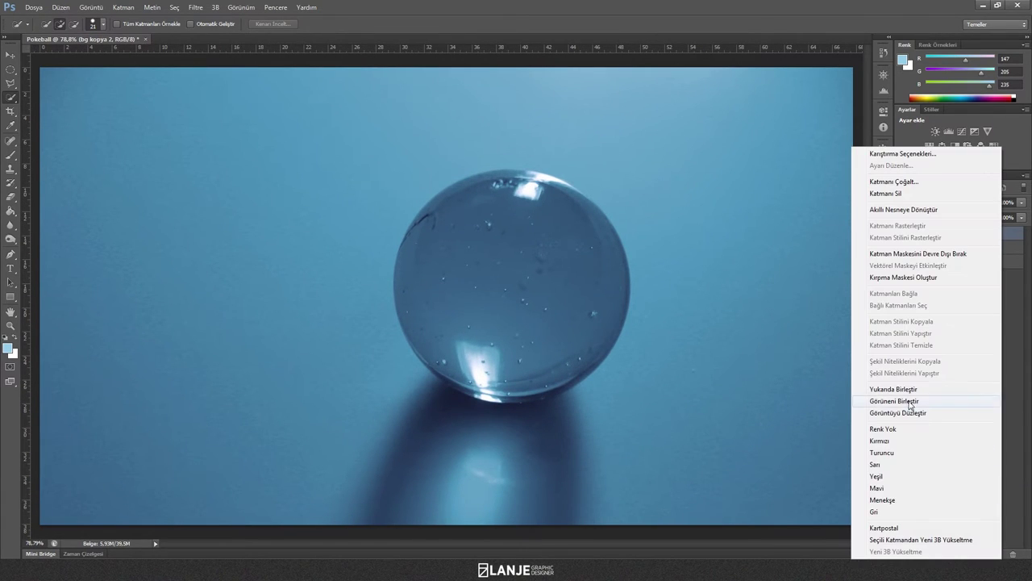
left_click(1008, 295)
left_click(946, 234)
right_click(947, 235)
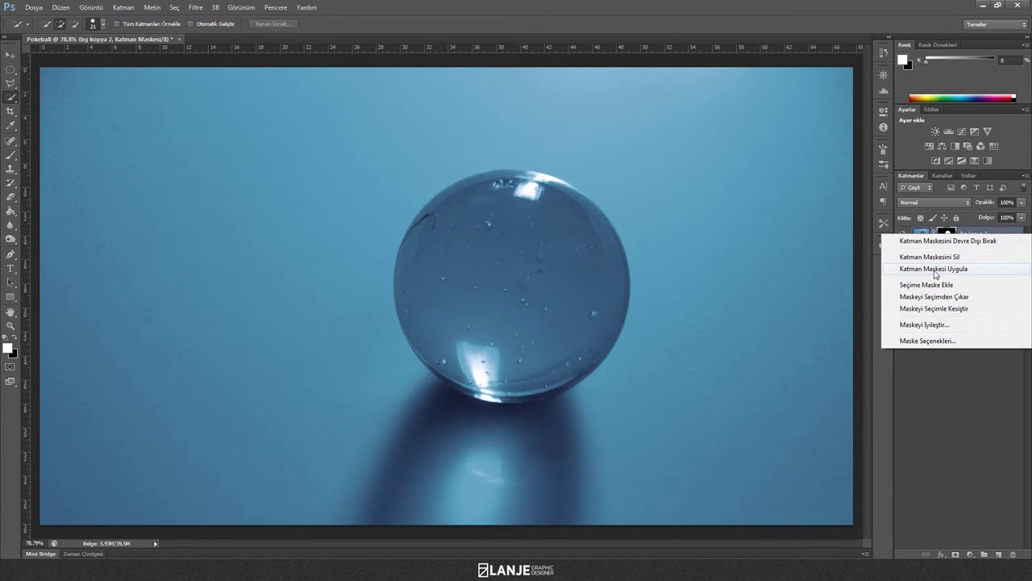
left_click(935, 269)
Check the cut-out ball, then duplicate it as bg kopya 3.
left_click(904, 247, "alt")
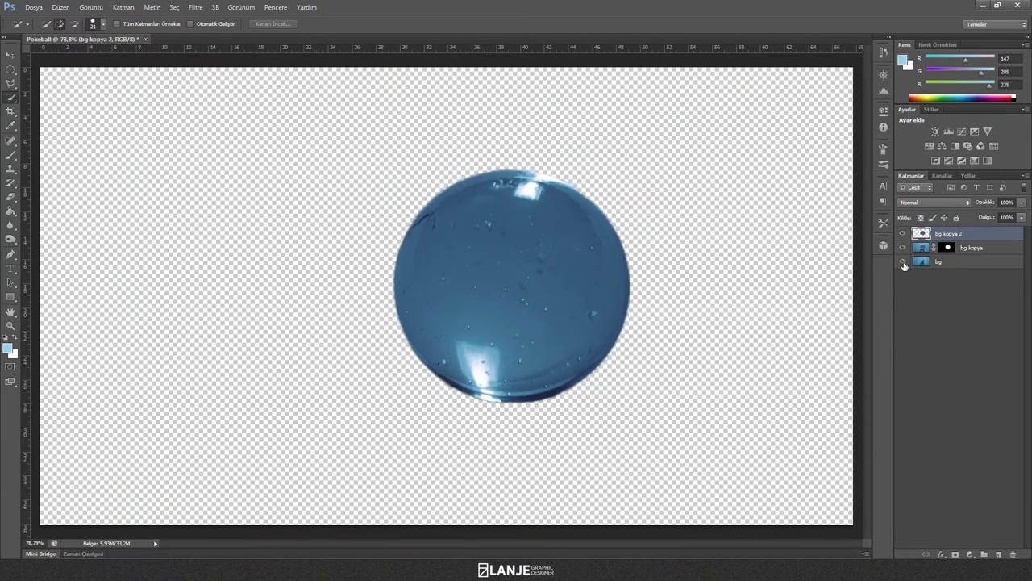
left_click(903, 248, "alt")
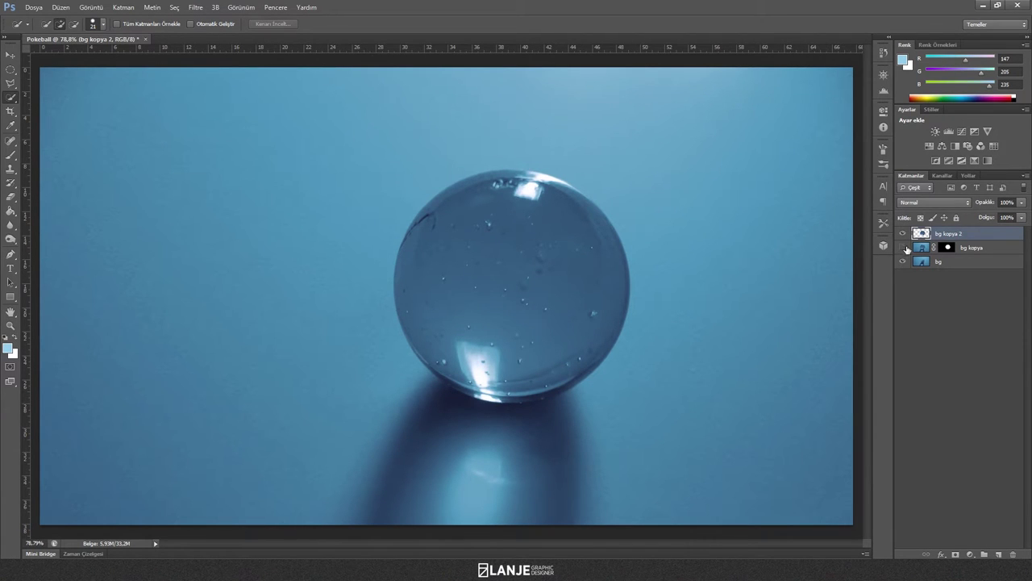
key("ctrl+j")
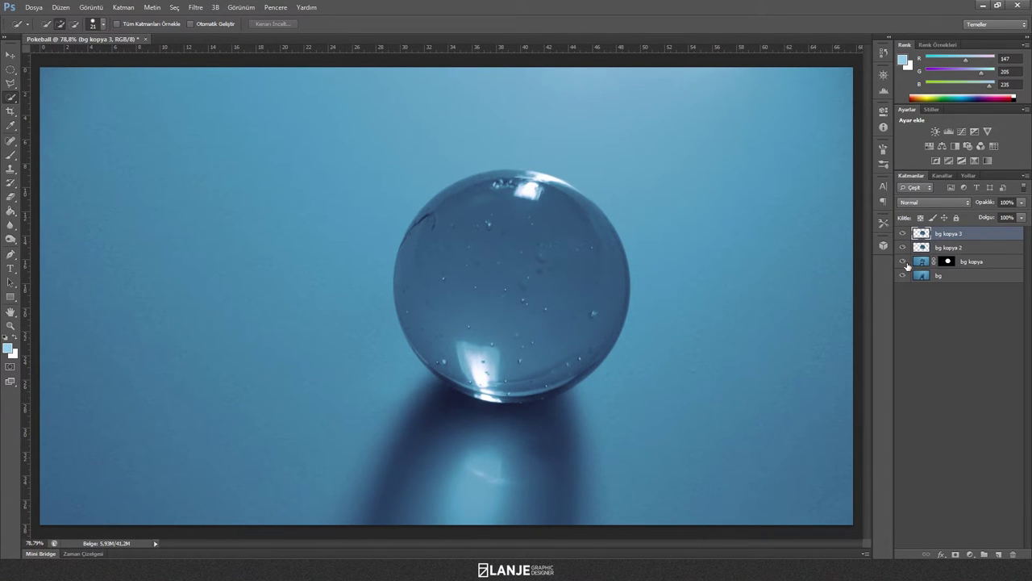
left_click(980, 246)
left_click(991, 234)
Draw a curved band path across the ball's middle with the Pen tool.
scroll(670, 279, "up", 2)
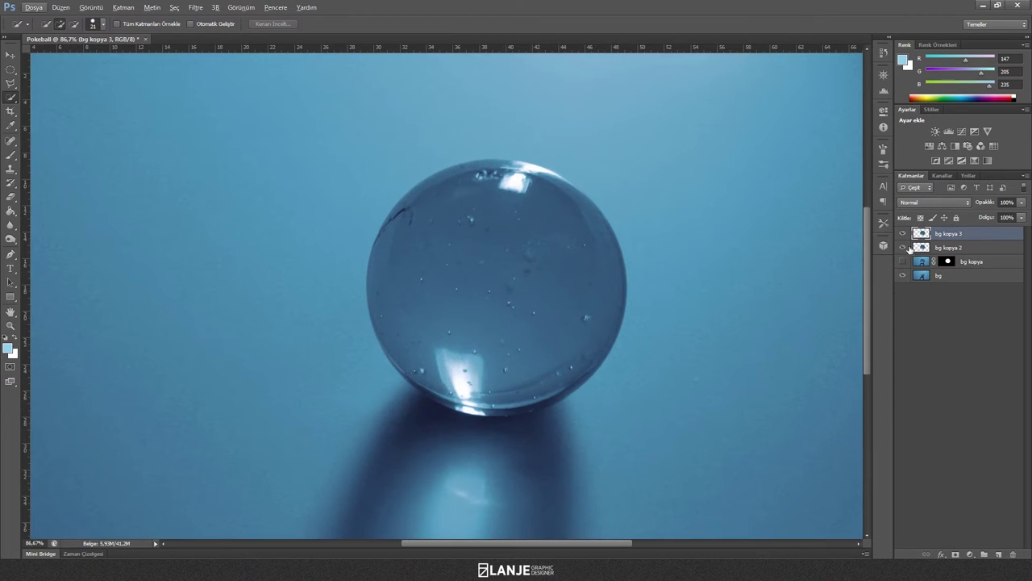
left_click(10, 253)
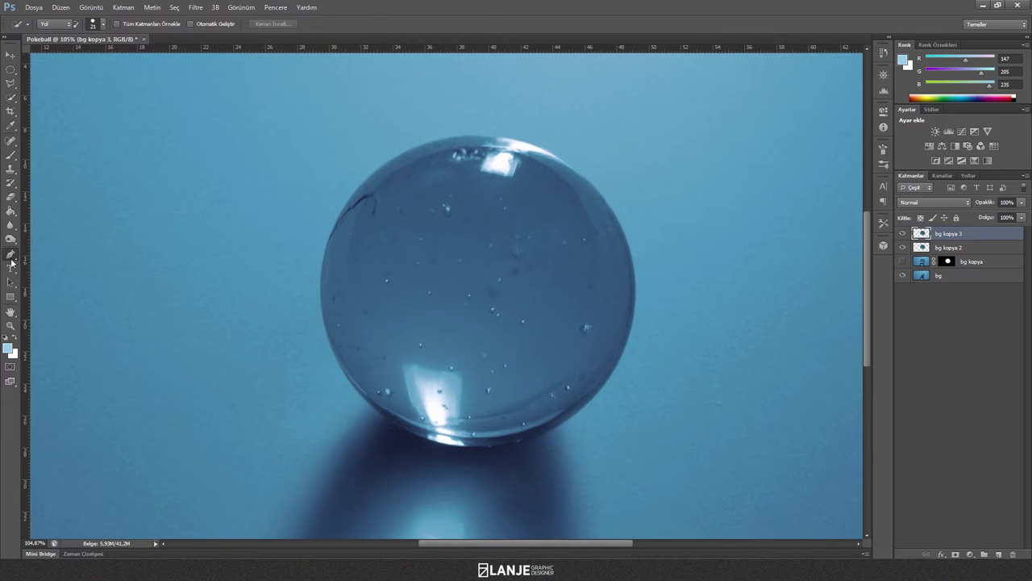
scroll(632, 329, "up", 1)
left_click_drag(534, 546, 548, 544)
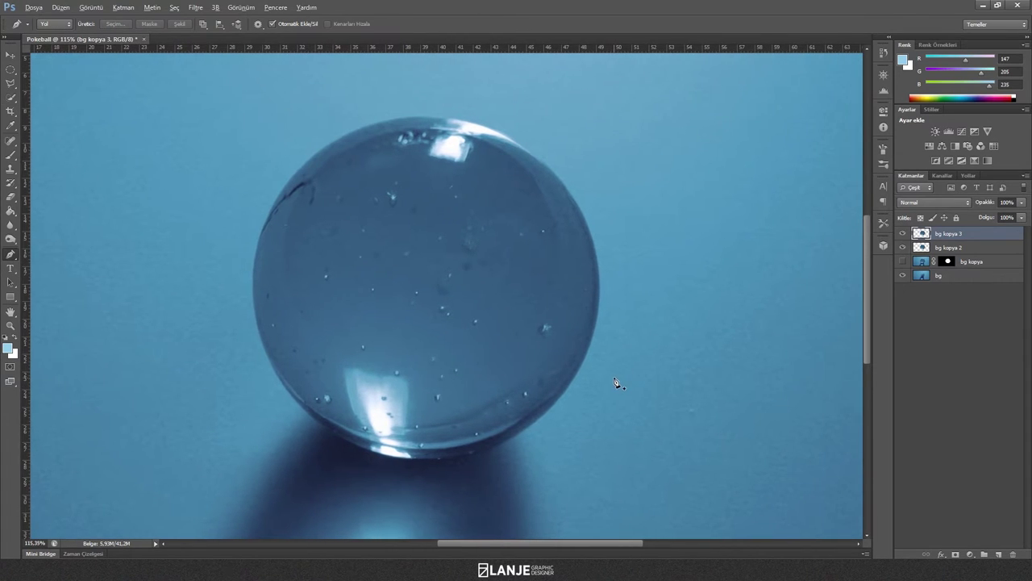
scroll(620, 383, "up", 1)
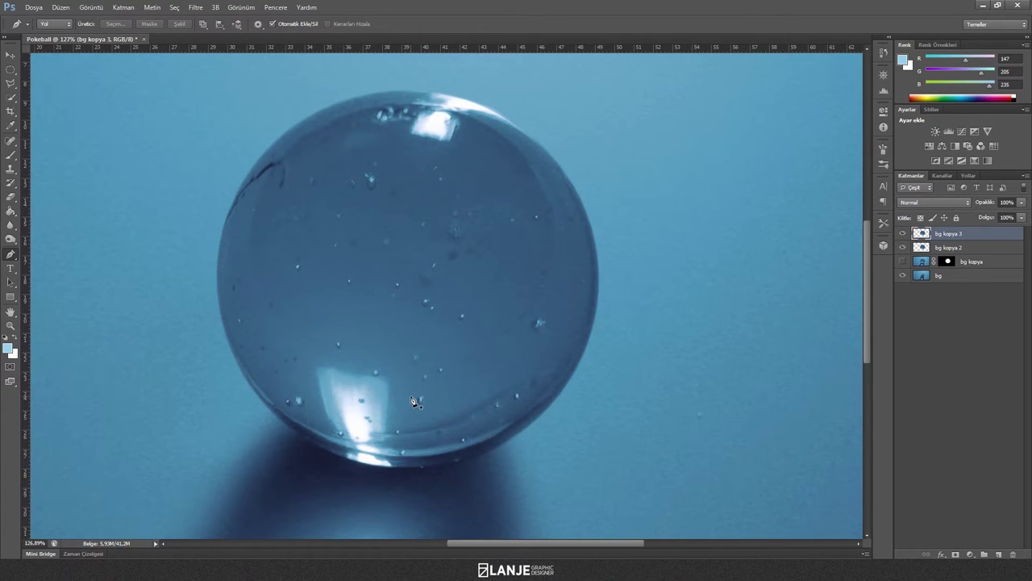
scroll(404, 387, "up", 1)
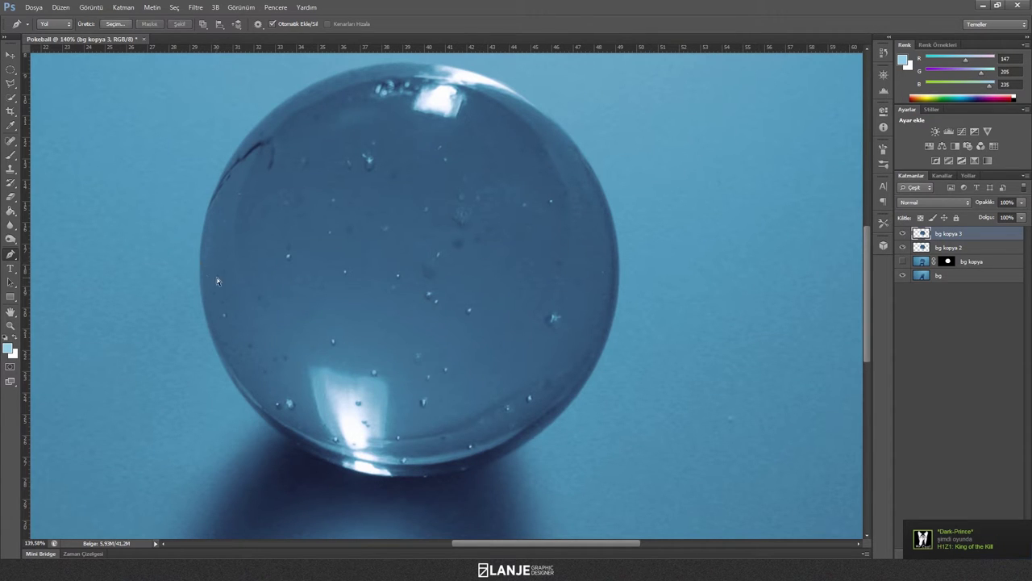
left_click(198, 264)
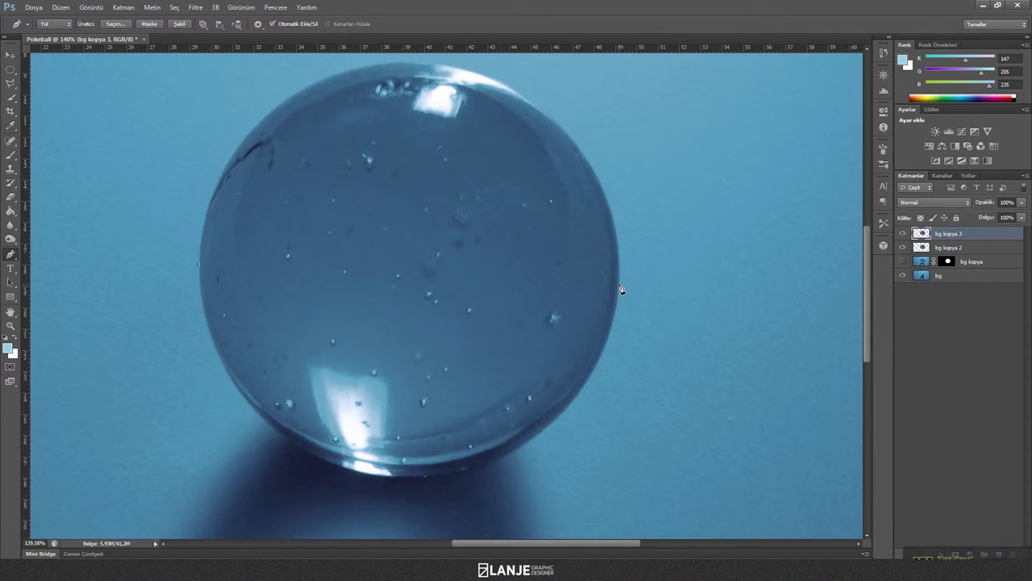
left_click_drag(620, 277, 850, 222)
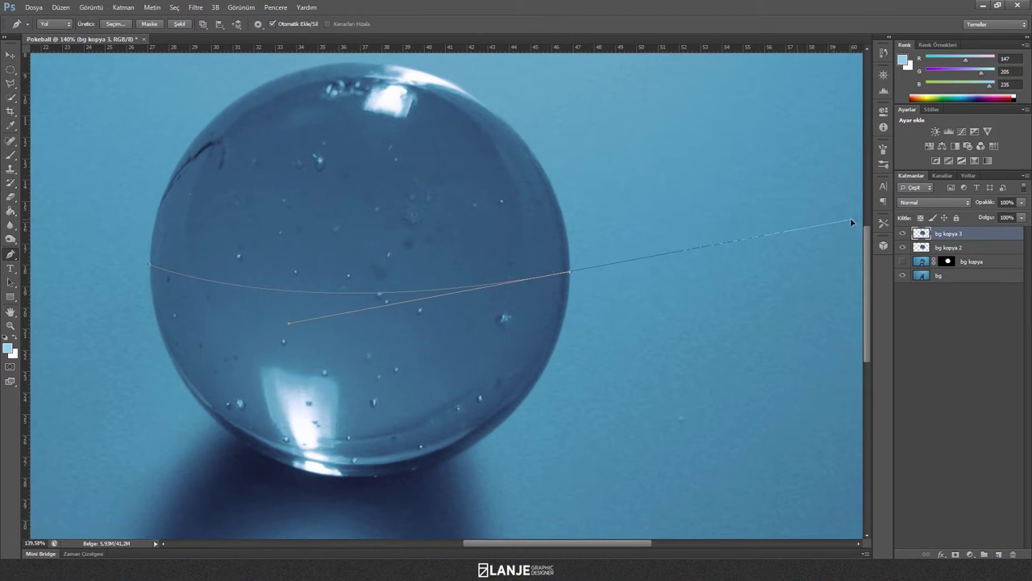
left_click_drag(851, 222, 839, 217)
left_click(570, 274, "alt")
left_click(584, 268)
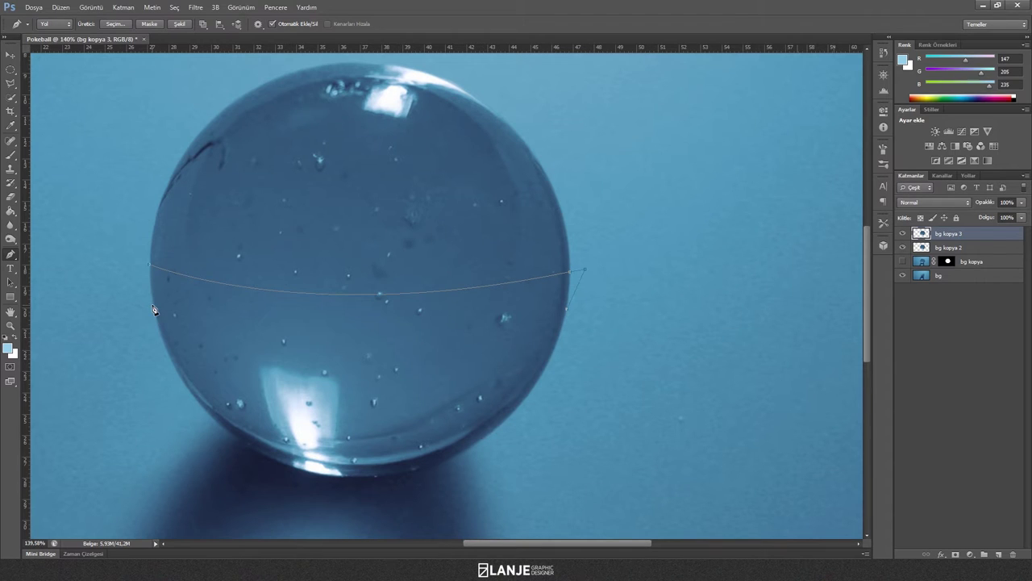
mouse_move(153, 307)
left_mouse_down()
mouse_move(63, 260)
mouse_move(104, 250)
mouse_move(65, 241)
left_mouse_up()
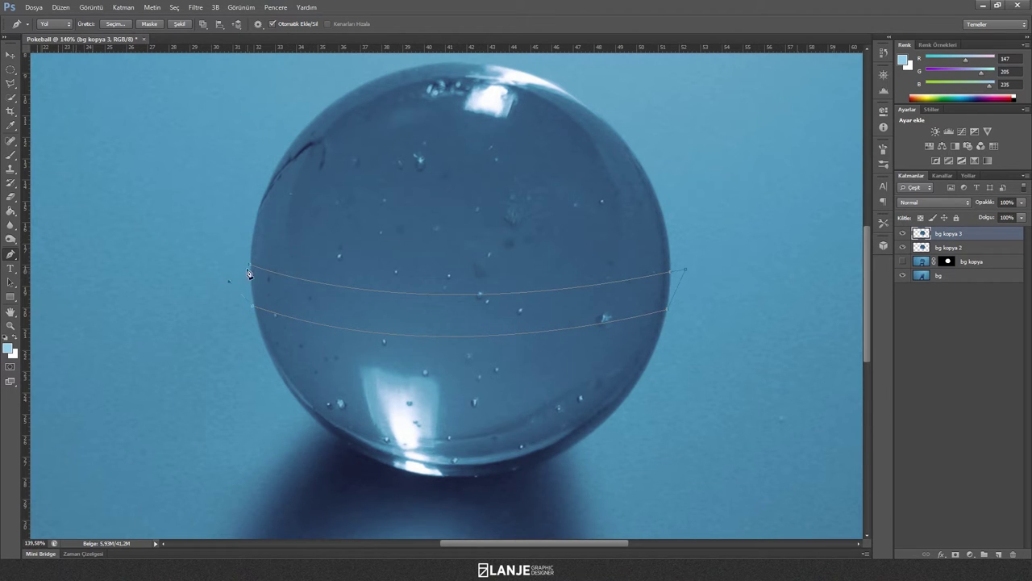
Turn the band path into a selection with a 1-pixel feather.
right_click(523, 352)
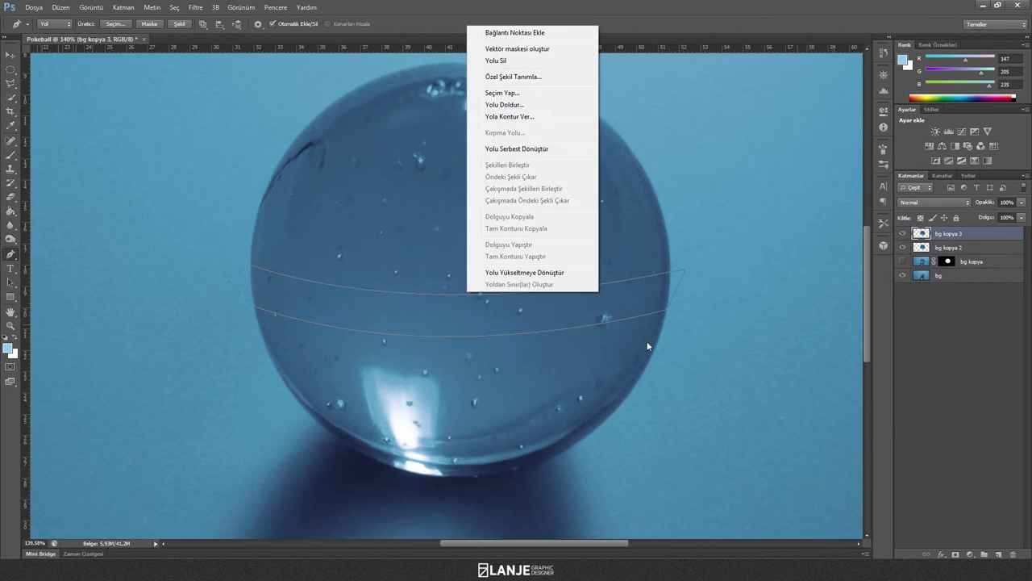
left_click(516, 94)
left_click(582, 181)
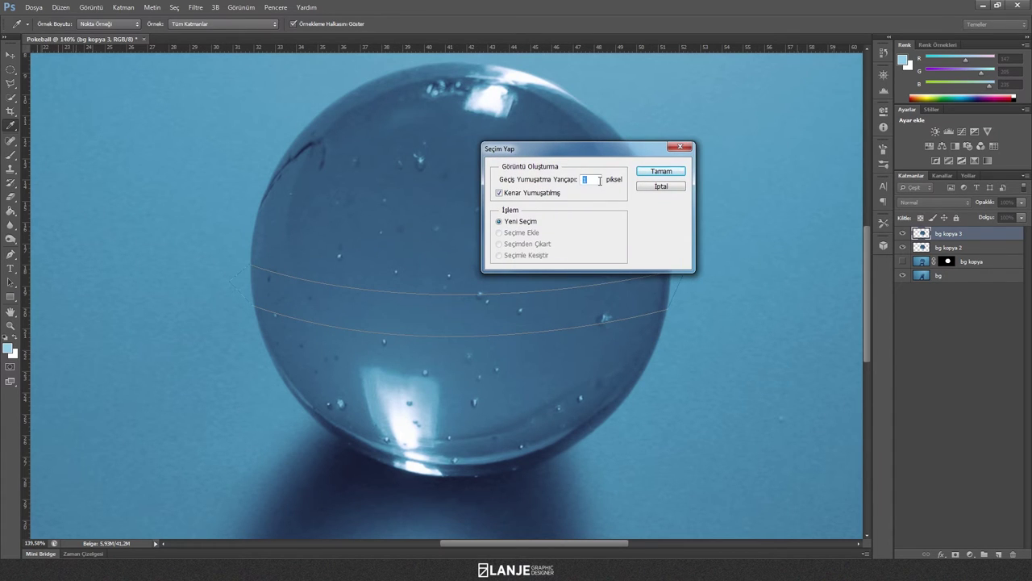
left_click(662, 176)
scroll(594, 361, "down", 1, "alt")
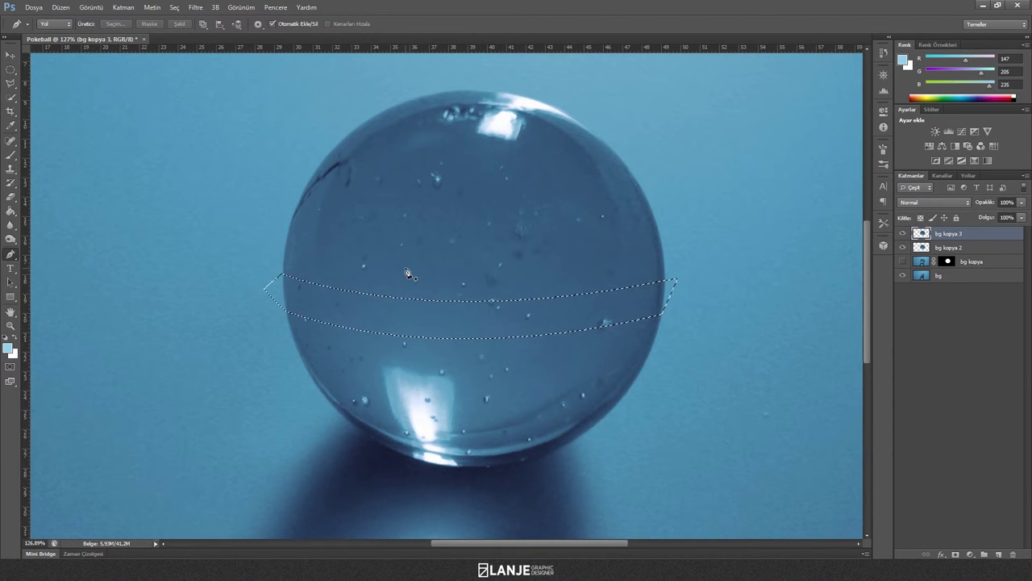
Pick the Elliptical Marquee and test oval placements over the band's centre, undoing them.
left_click(10, 71)
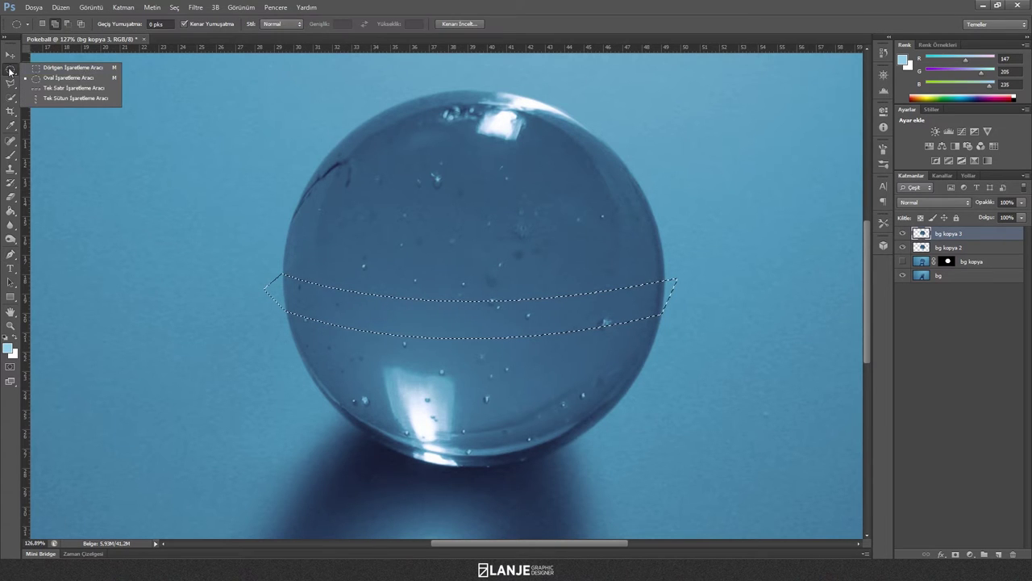
left_click(70, 78)
scroll(427, 316, "up", 1, "alt")
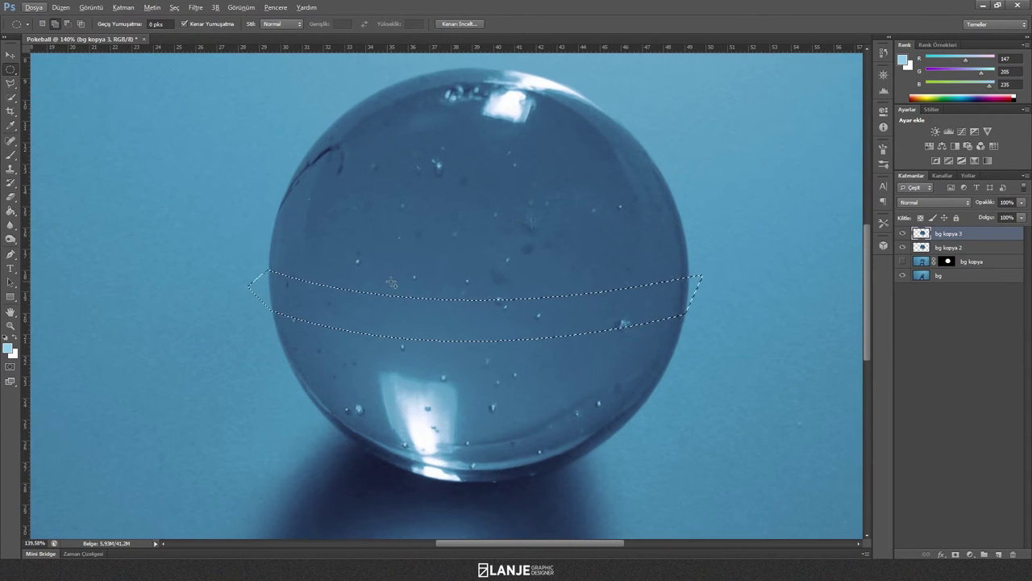
left_click_drag(387, 276, 442, 360)
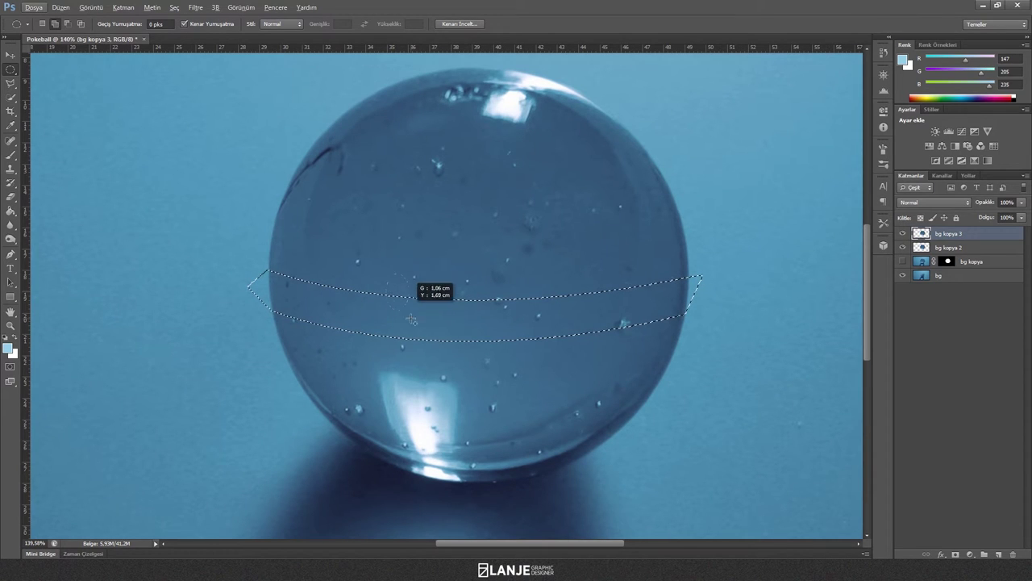
key("ctrl+z")
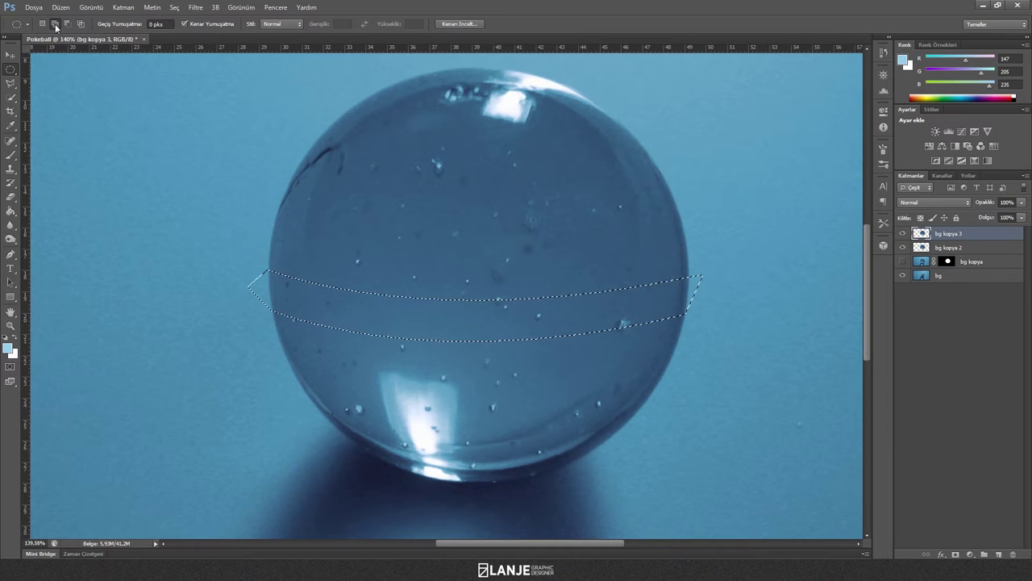
left_click(42, 23)
left_click_drag(359, 246, 468, 371)
key("ctrl+z")
Add an oval button area at the band's centre and make the selection bg kopya 3's layer mask.
left_click(55, 24)
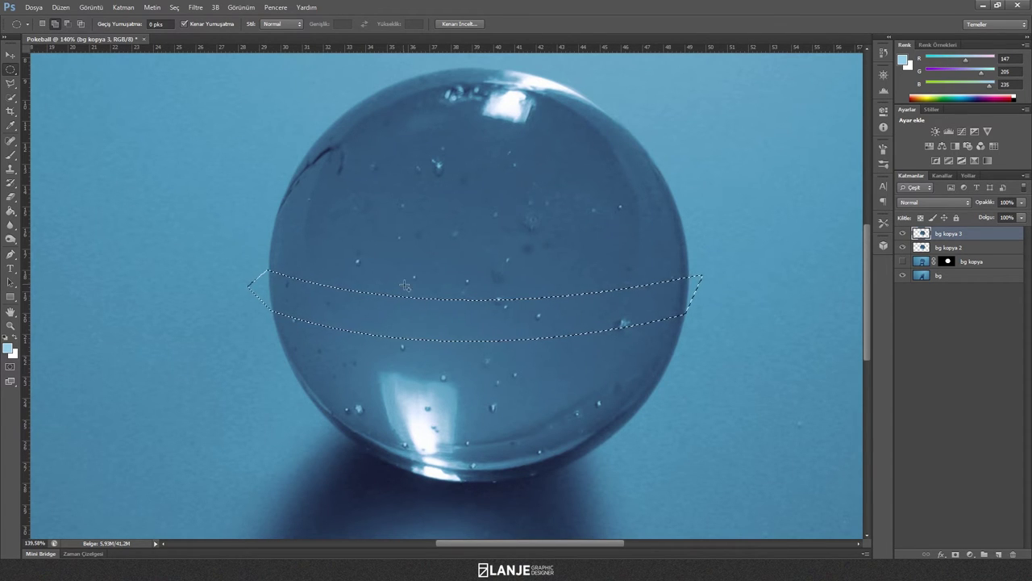
left_click_drag(381, 279, 458, 374)
mouse_move(458, 373)
left_mouse_down()
mouse_move(435, 352)
mouse_move(457, 372)
left_mouse_up()
left_click(954, 554)
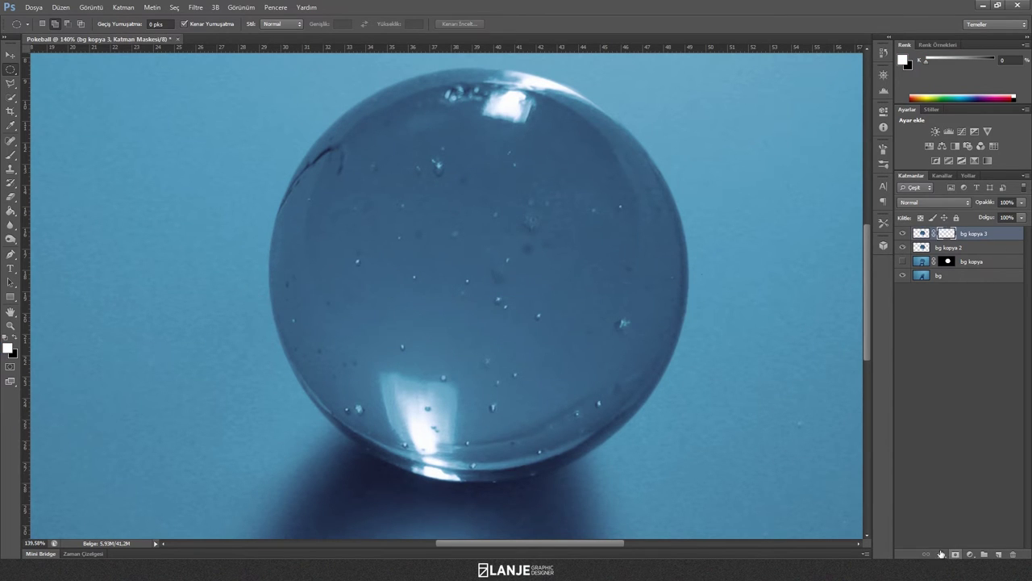
scroll(792, 335, "down", 3)
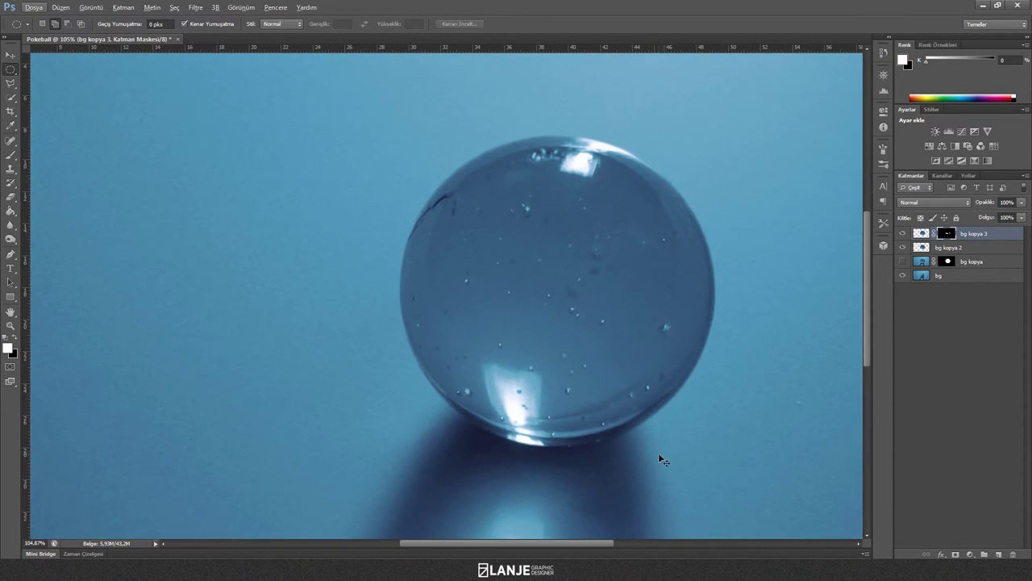
Select bg kopya 2, briefly hiding and re-showing bg kopya 3.
scroll(661, 456, "right", 2)
left_click(991, 249)
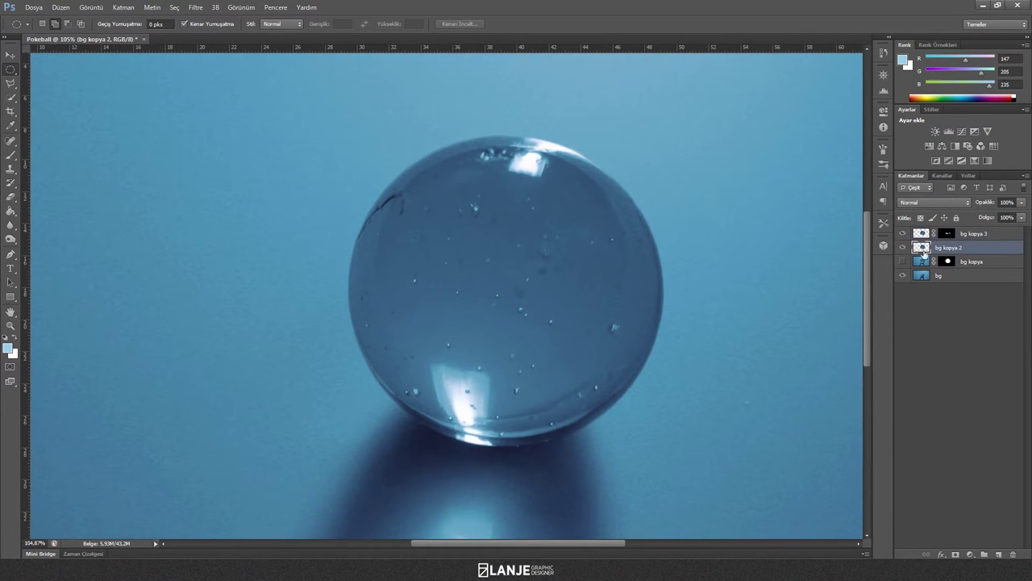
left_click(904, 237)
left_click(903, 233)
Try a Color Overlay on bg kopya 2 twice, cancelling the red overlay each time.
double_click(978, 248)
left_click_drag(596, 155, 615, 143)
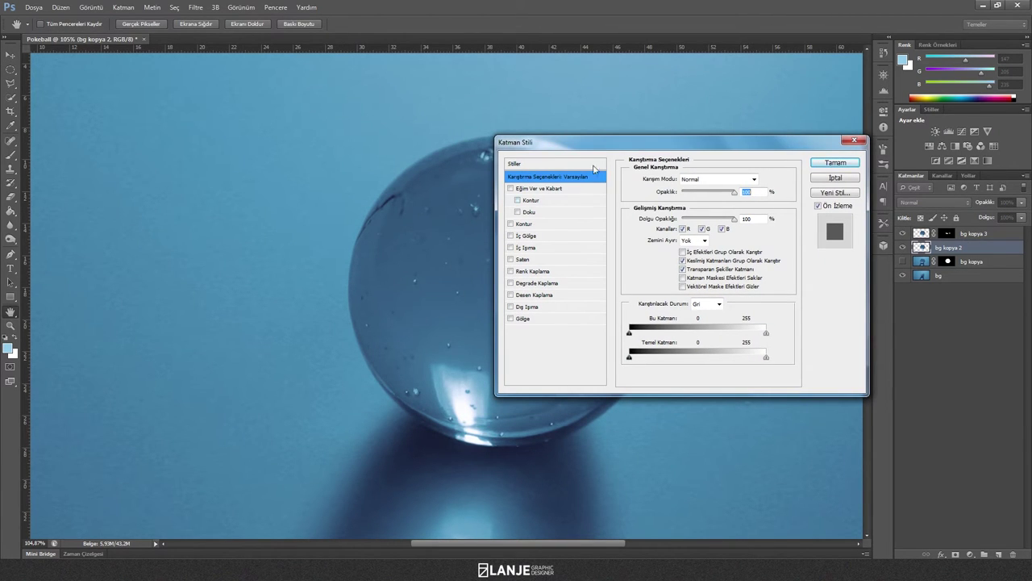
left_click_drag(592, 543, 637, 551)
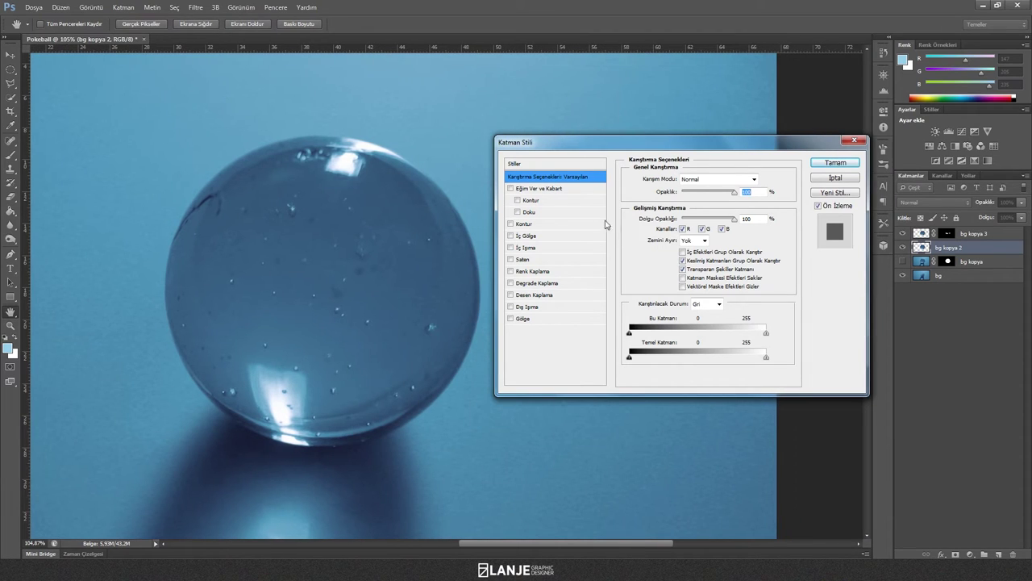
left_click(510, 272)
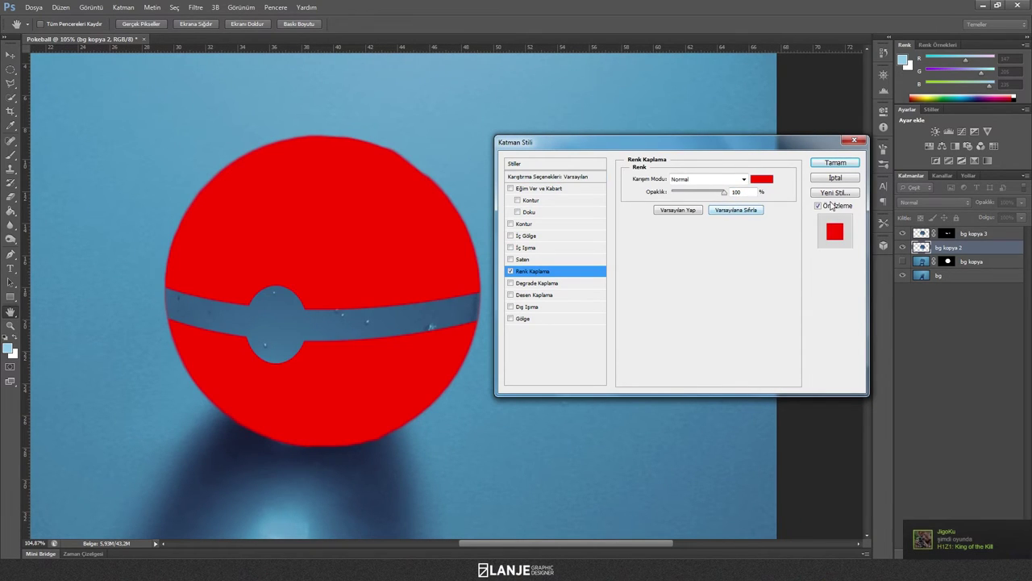
left_click(836, 178)
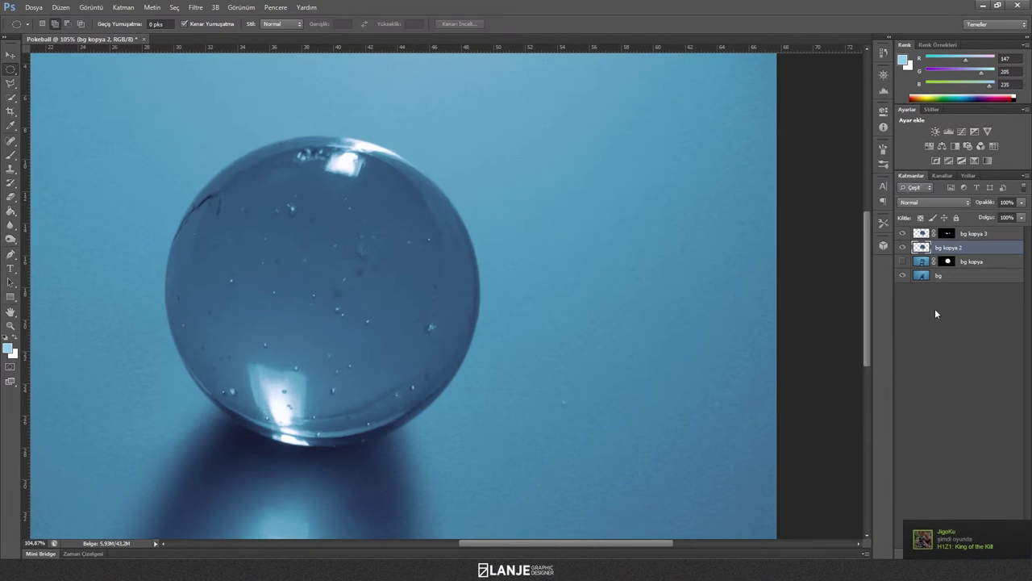
double_click(968, 249)
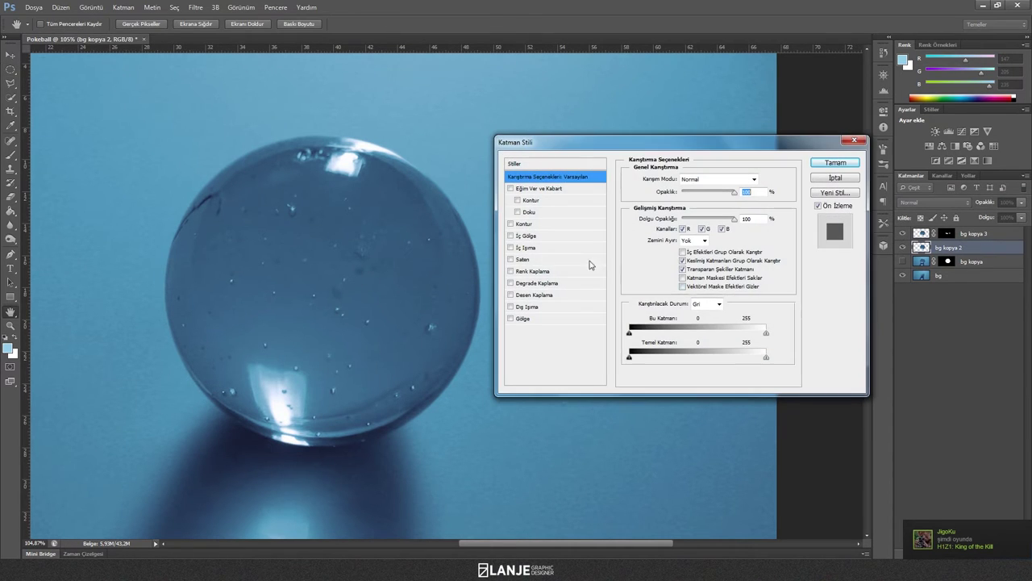
left_click(510, 271)
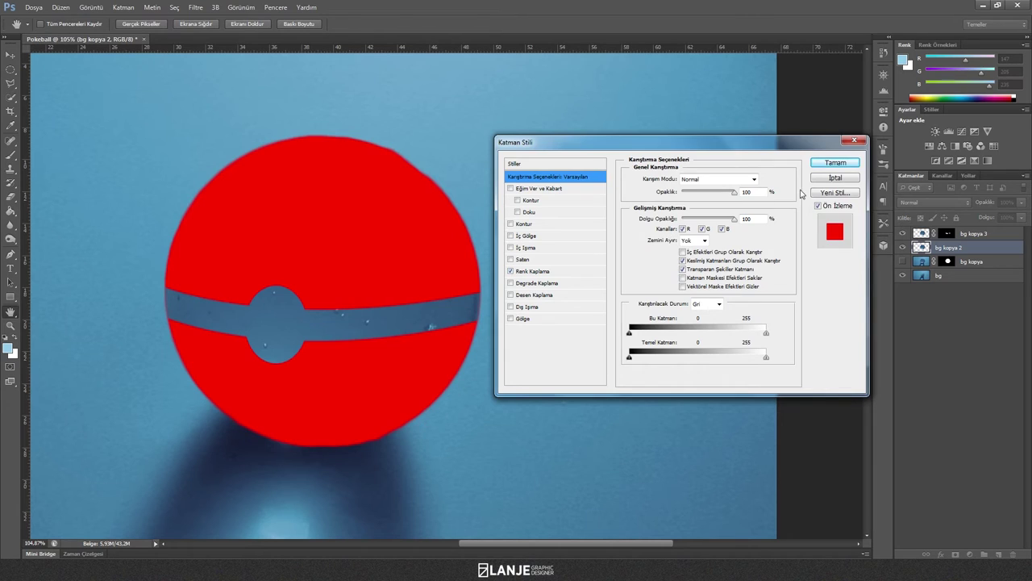
left_click(835, 177)
Invert the bg kopya 3 layer mask.
left_click(949, 234)
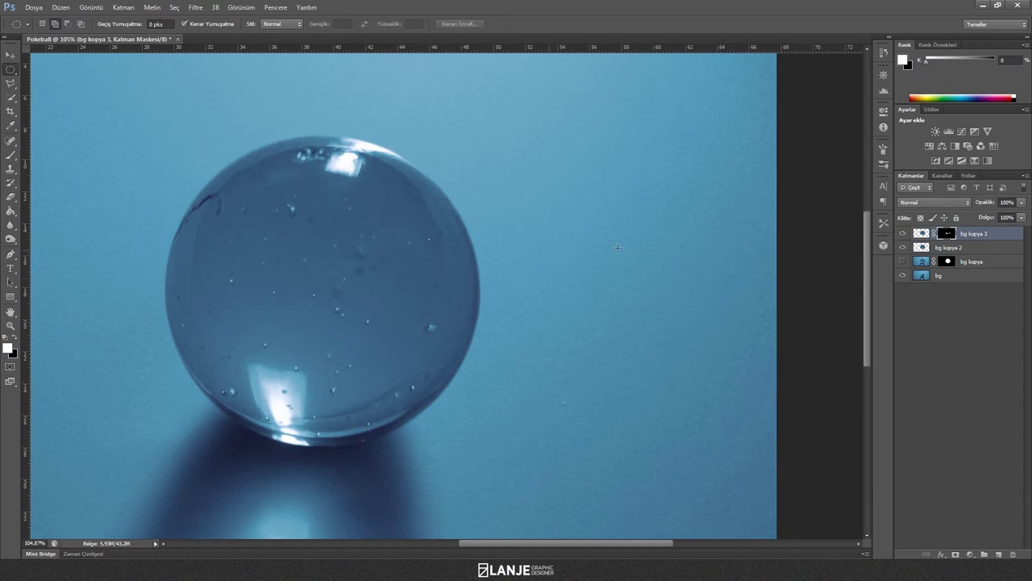
double_click(14, 341)
key("ctrl+i")
Apply a dark navy #0b1424 Color Overlay to bg kopya 2.
double_click(979, 248)
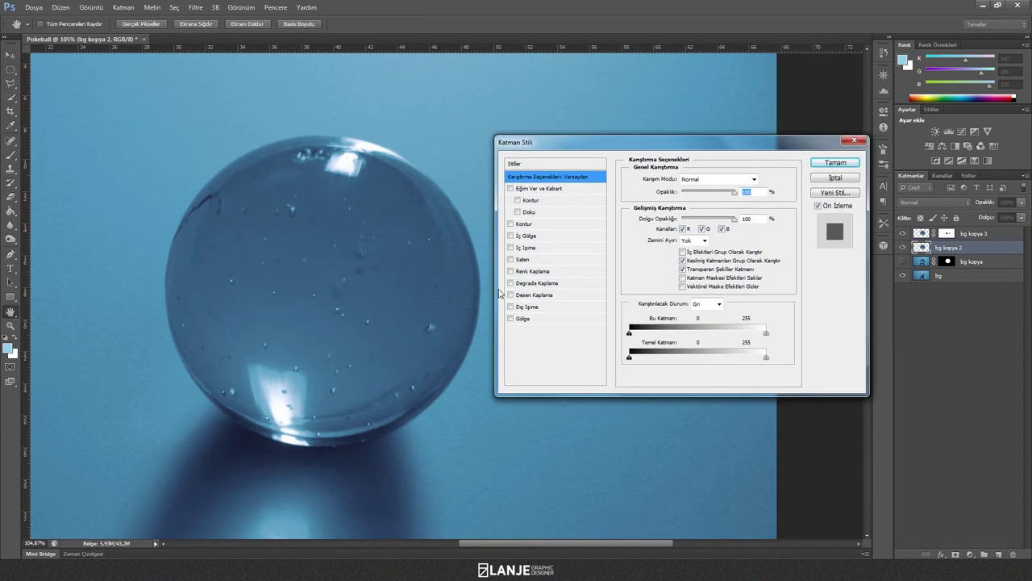
left_click(510, 273)
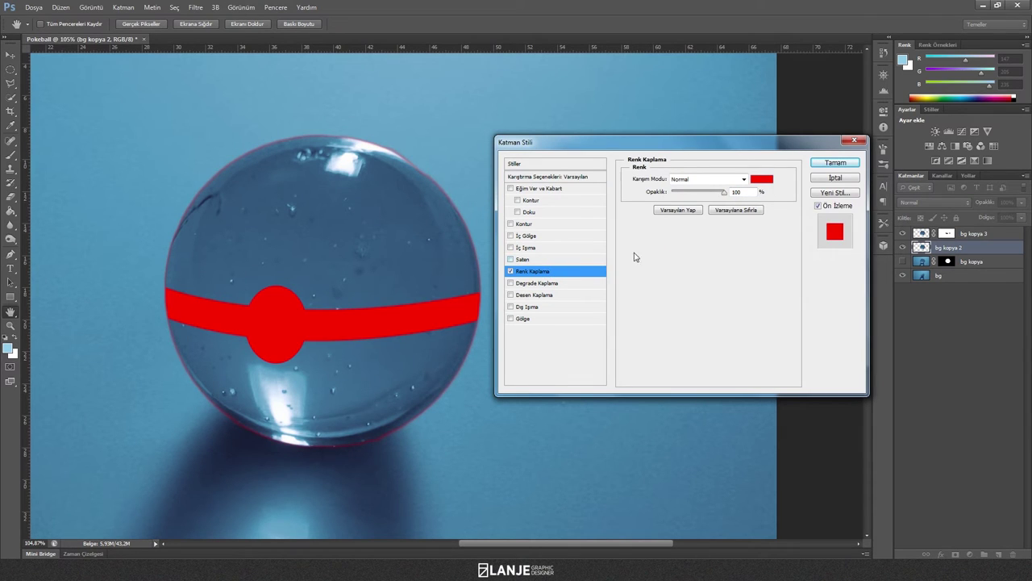
left_click(761, 179)
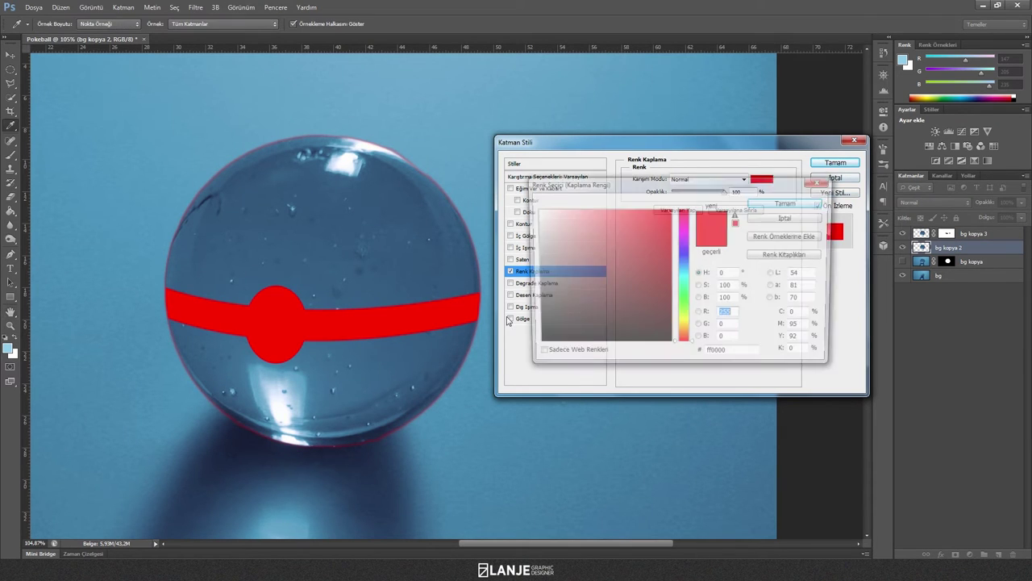
left_click(369, 474)
left_click_drag(632, 317, 628, 327)
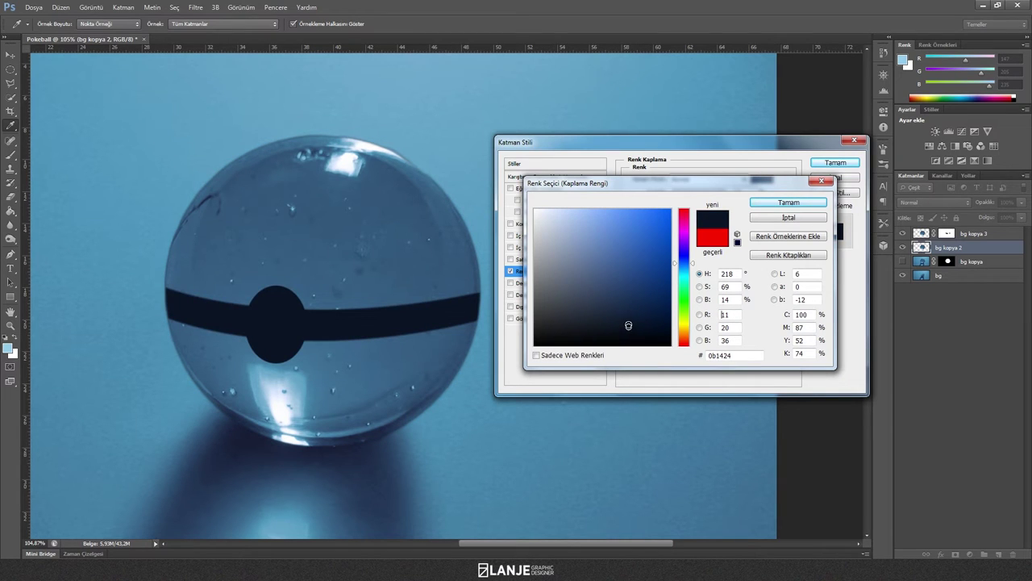
left_click(816, 203)
left_click(837, 163)
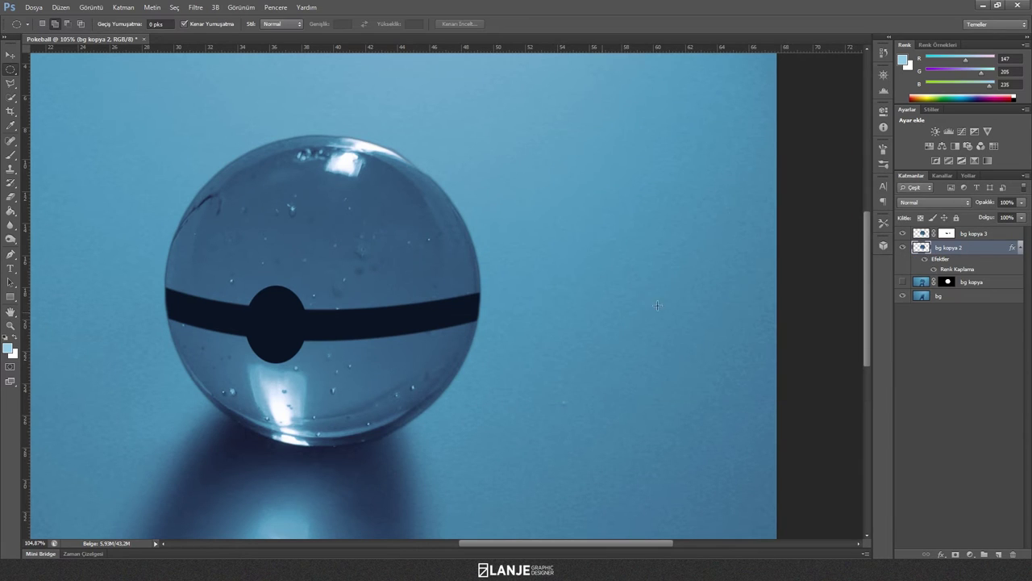
Attempt a free transform of the bg kopya 2 band layer, then cancel it.
key("ctrl+t")
scroll(362, 375, "down", 2)
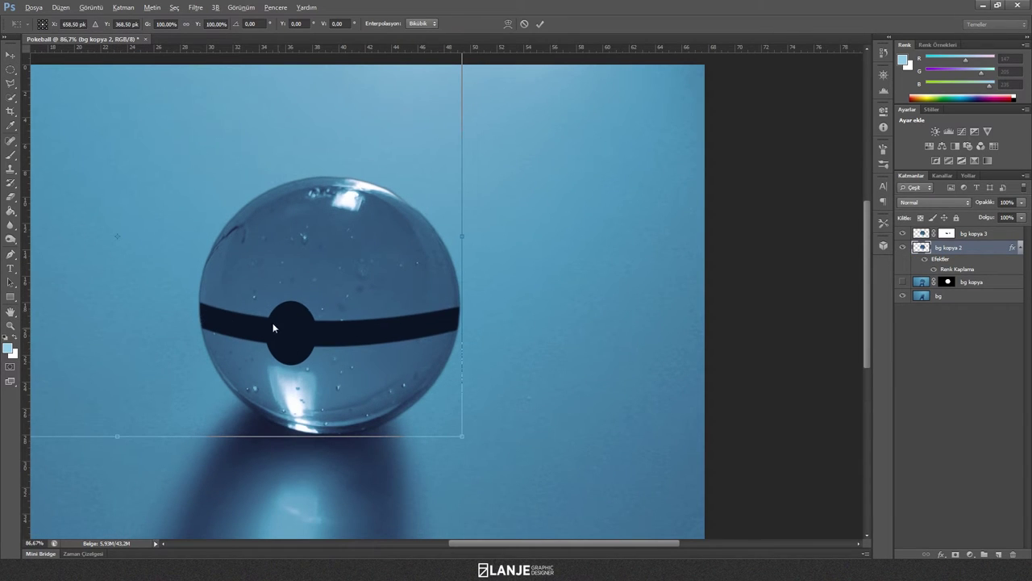
scroll(407, 353, "down", 2)
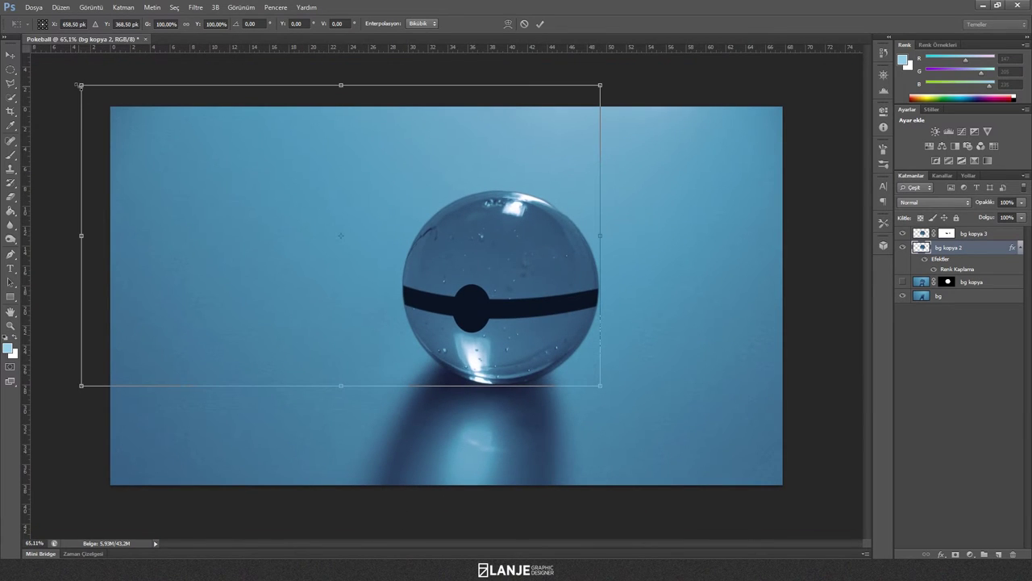
left_click_drag(81, 85, 87, 90)
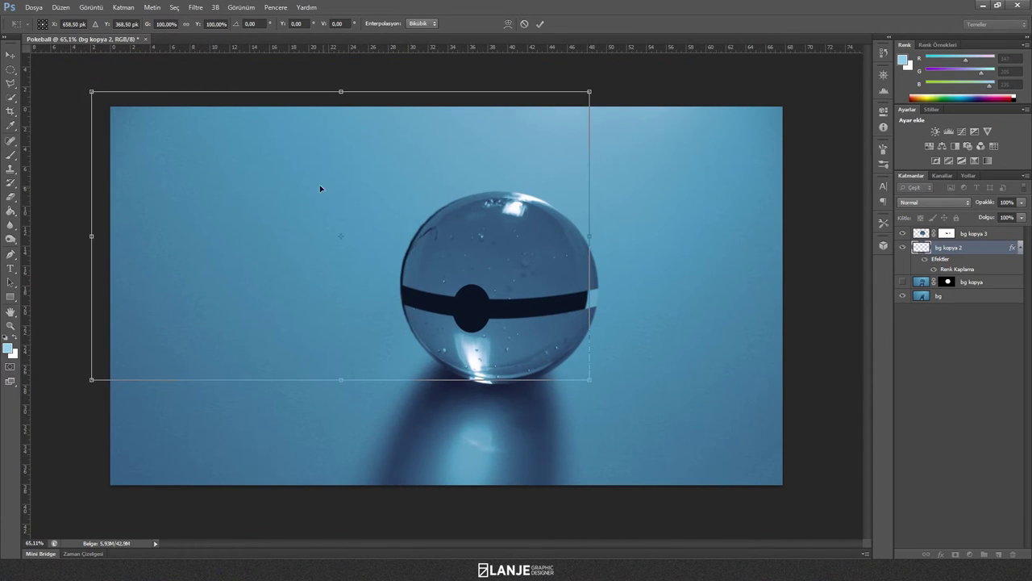
key("ctrl+z")
key("m")
left_click(1008, 342)
left_click(990, 251)
key("ctrl+t")
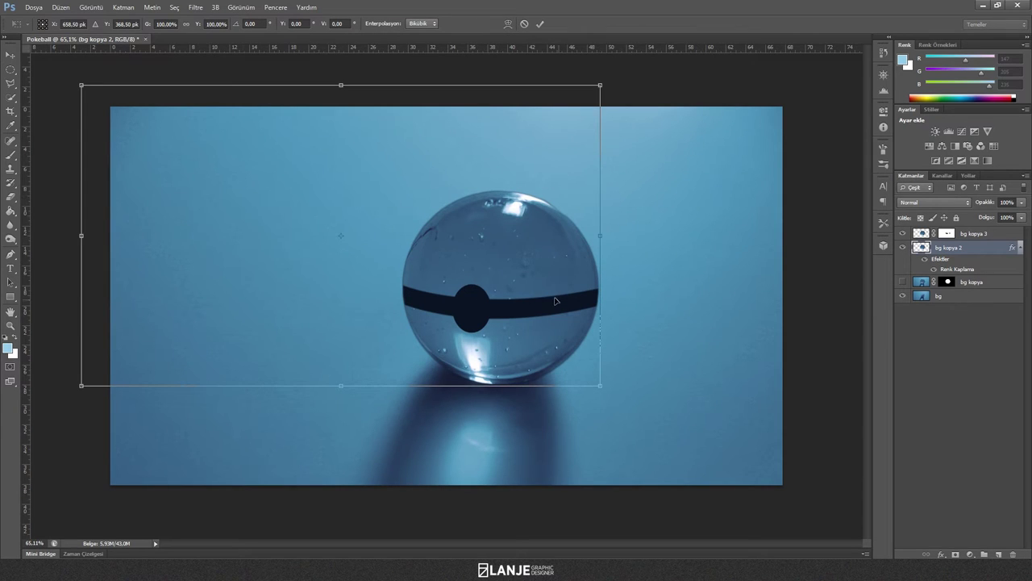
key("Escape")
key("m")
Copy an oval area around the glass ball to new layer Katman 1 and delete bg kopya 2.
left_click(903, 233)
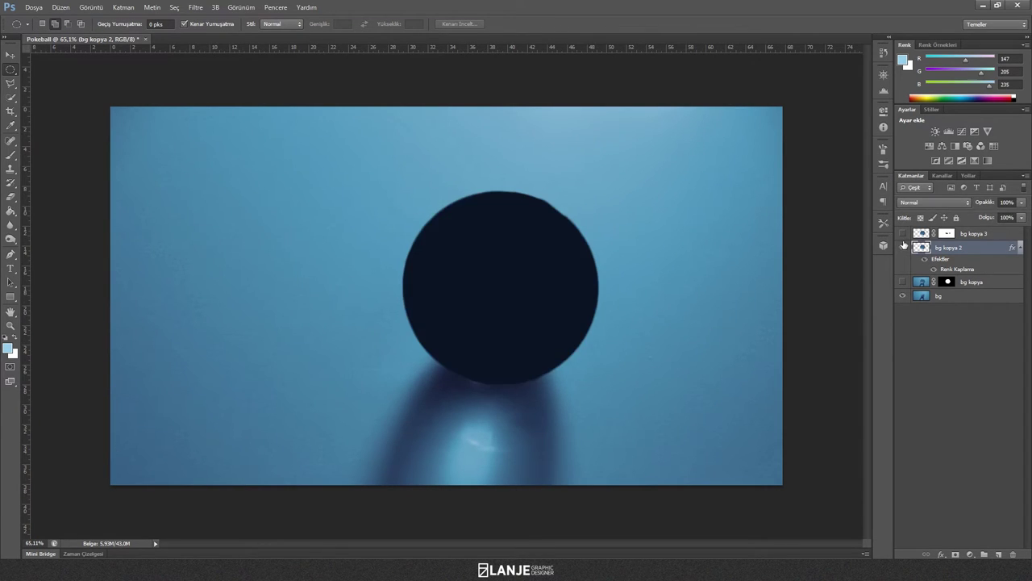
left_click(903, 233)
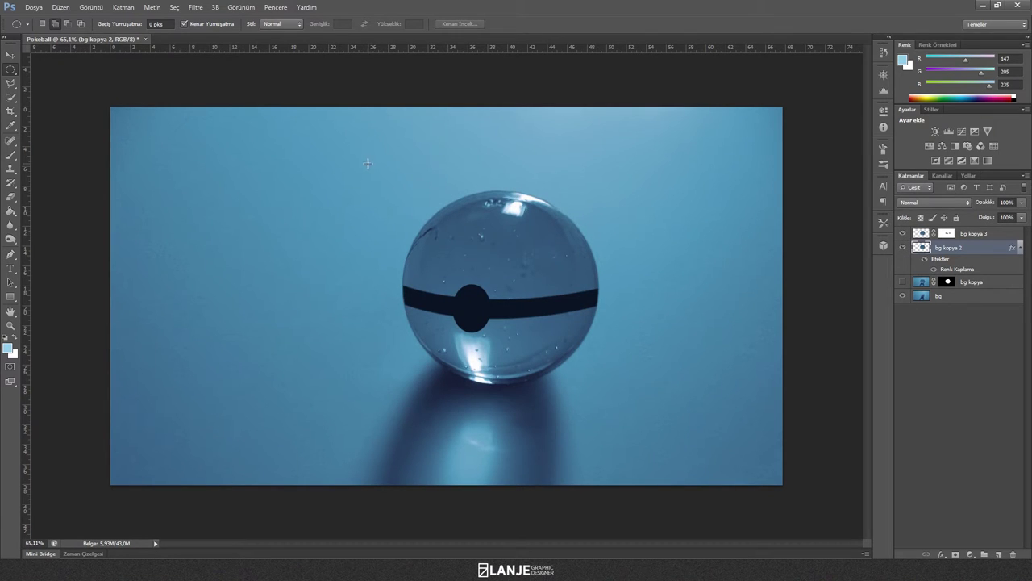
left_click_drag(388, 174, 623, 398)
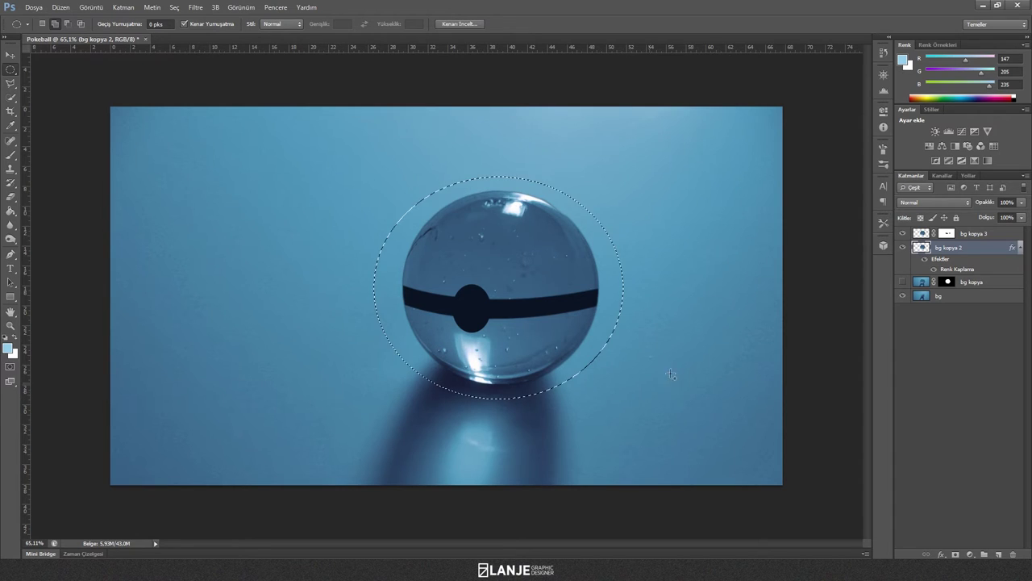
key("ctrl+j")
left_click(982, 286)
key("Delete")
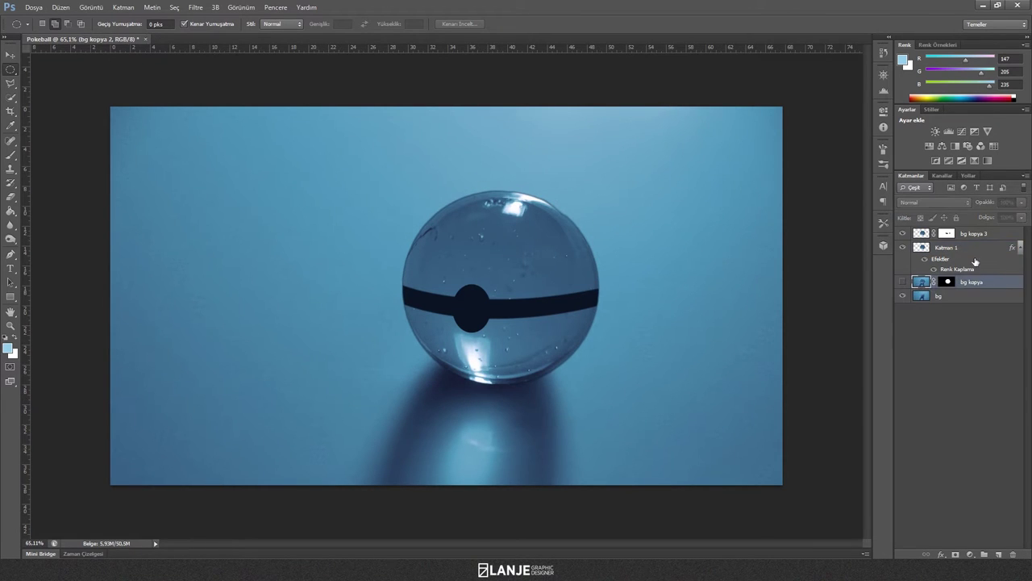
left_click(977, 252)
Scale the Katman 1 band to about 96% around its centre.
key("ctrl+t")
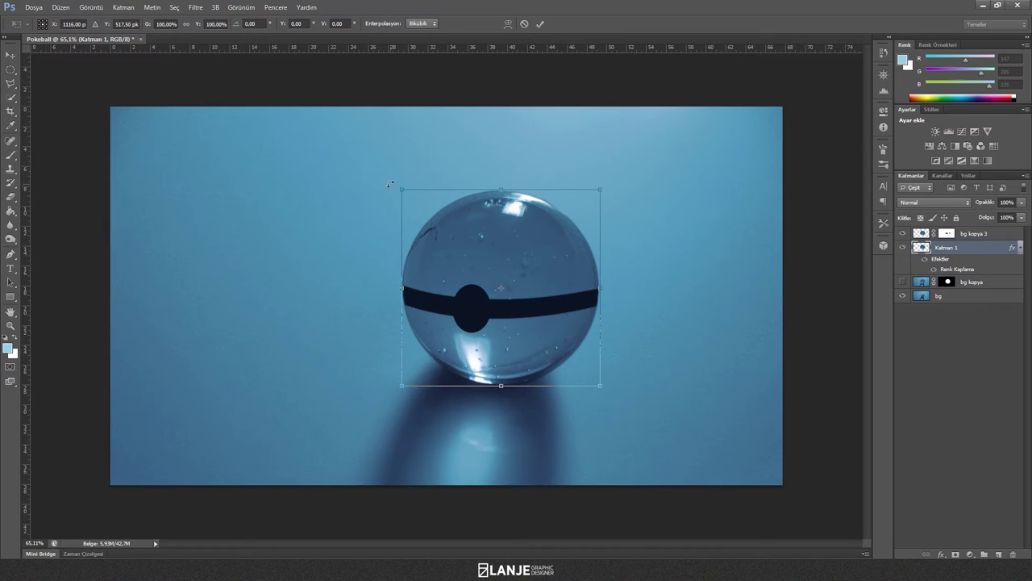
mouse_move(402, 188)
left_mouse_down()
mouse_move(413, 198)
mouse_move(403, 195)
left_mouse_up()
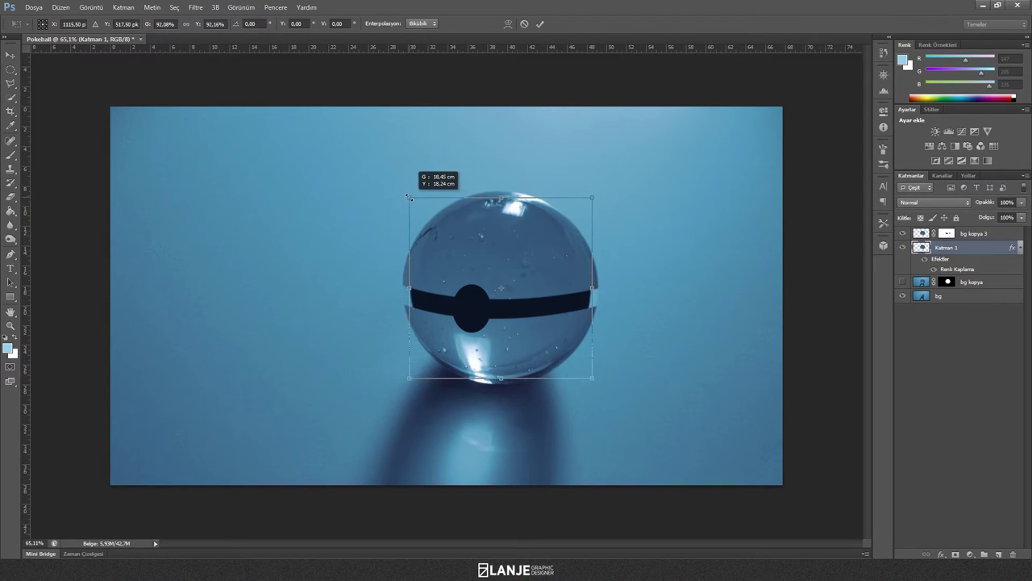
left_click_drag(403, 195, 403, 193)
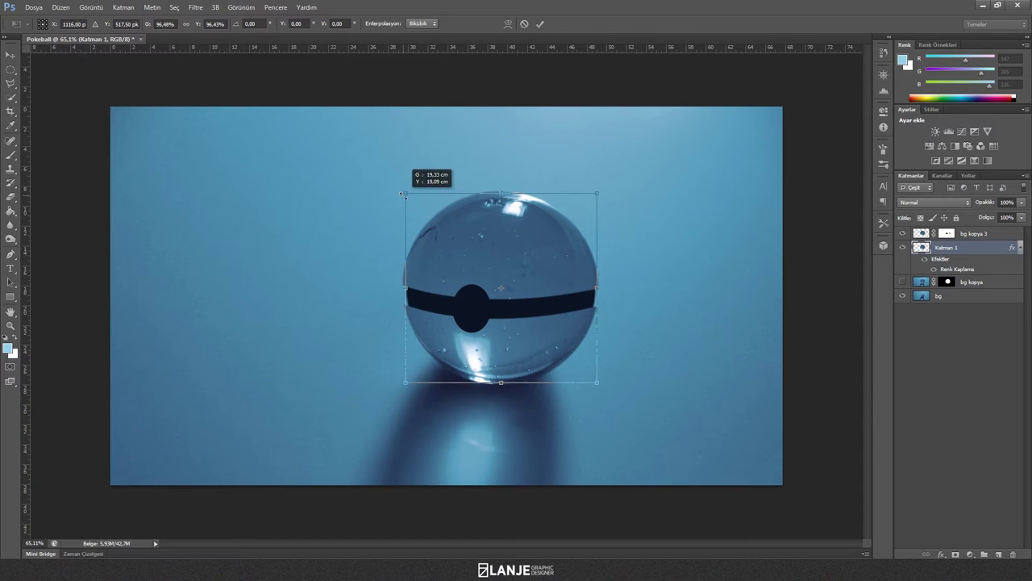
key("Return")
key("m")
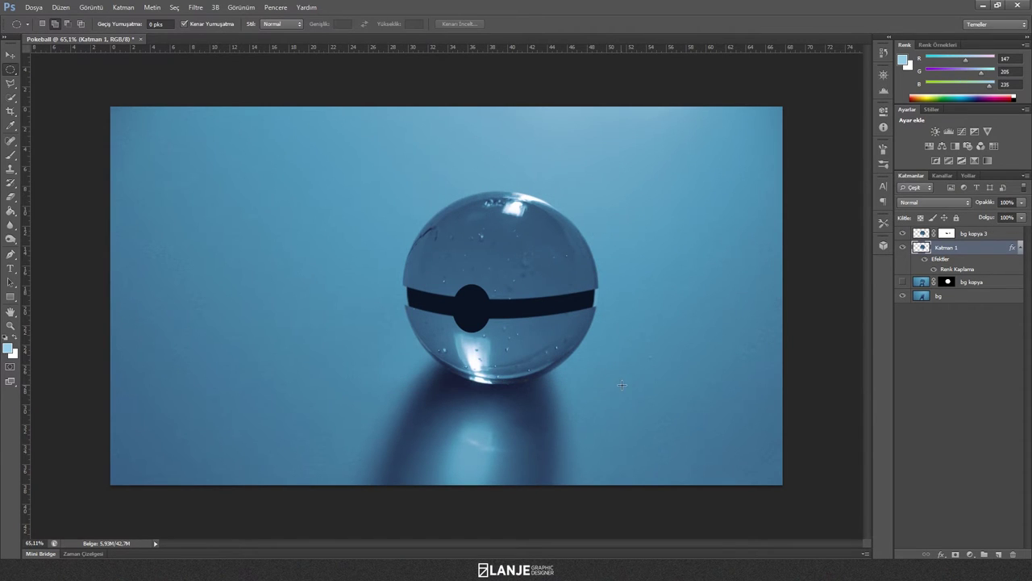
Shrink the band again to about 98% around its centre, then select bg kopya.
scroll(586, 354, "up", 1)
scroll(592, 340, "up", 1)
scroll(598, 327, "up", 1)
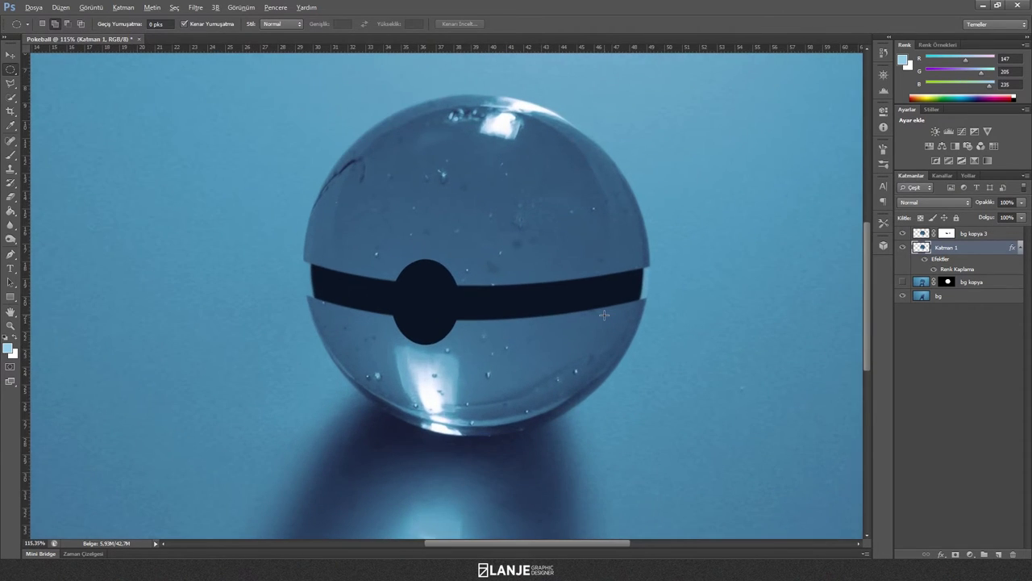
scroll(604, 315, "up", 1)
scroll(604, 315, "up", 1)
scroll(604, 315, "up", 1)
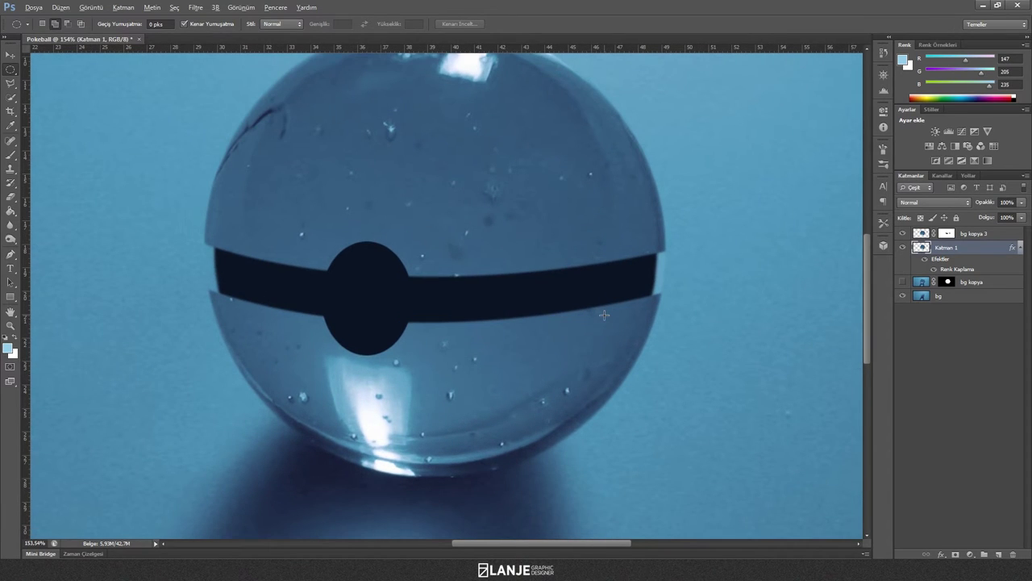
key("ctrl+t")
left_click_drag(663, 473, 659, 467)
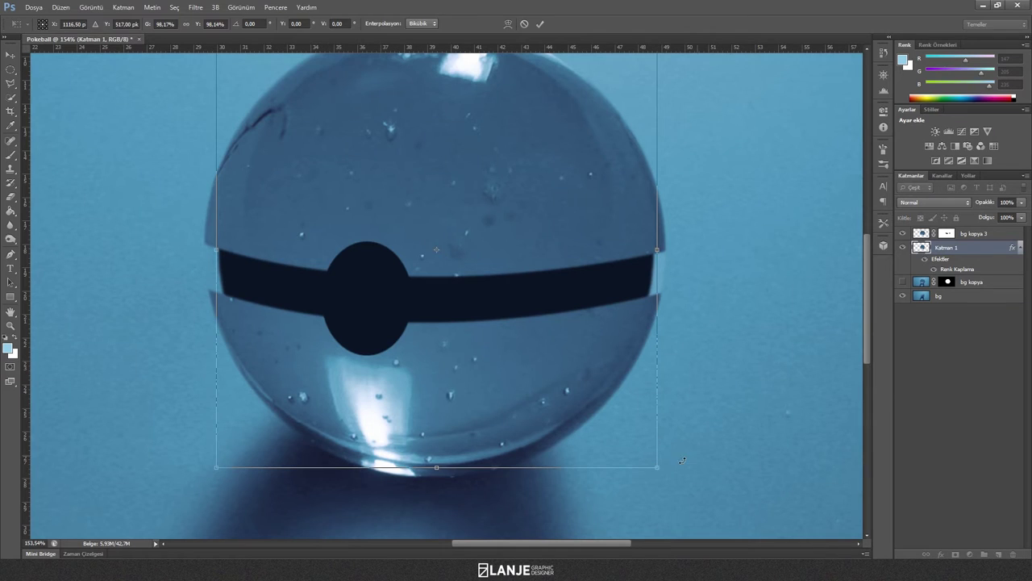
key("Return")
left_click(1013, 284)
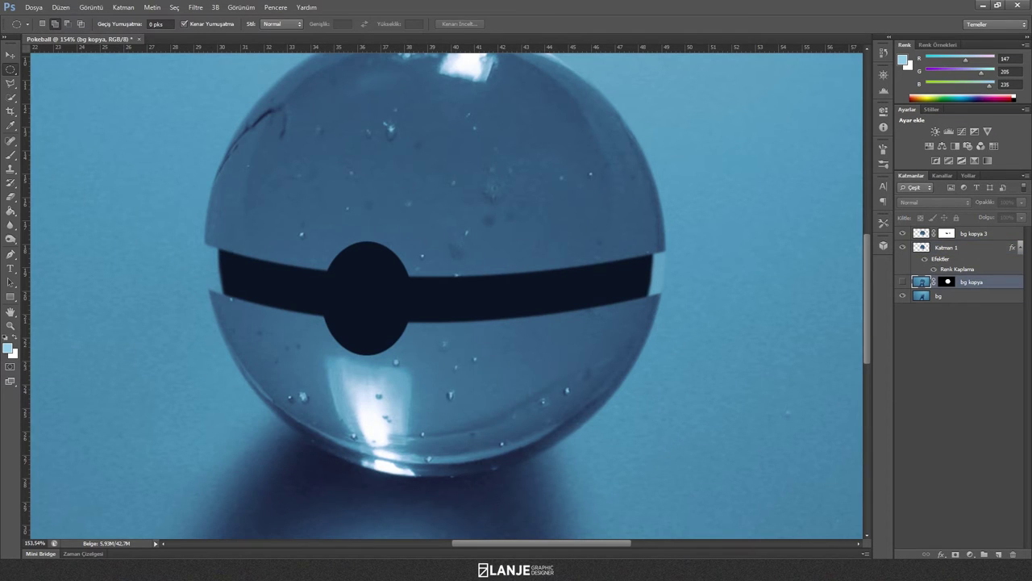
Add new layer Katman 2 and start a Pen path at the band's left edge.
left_click(999, 554)
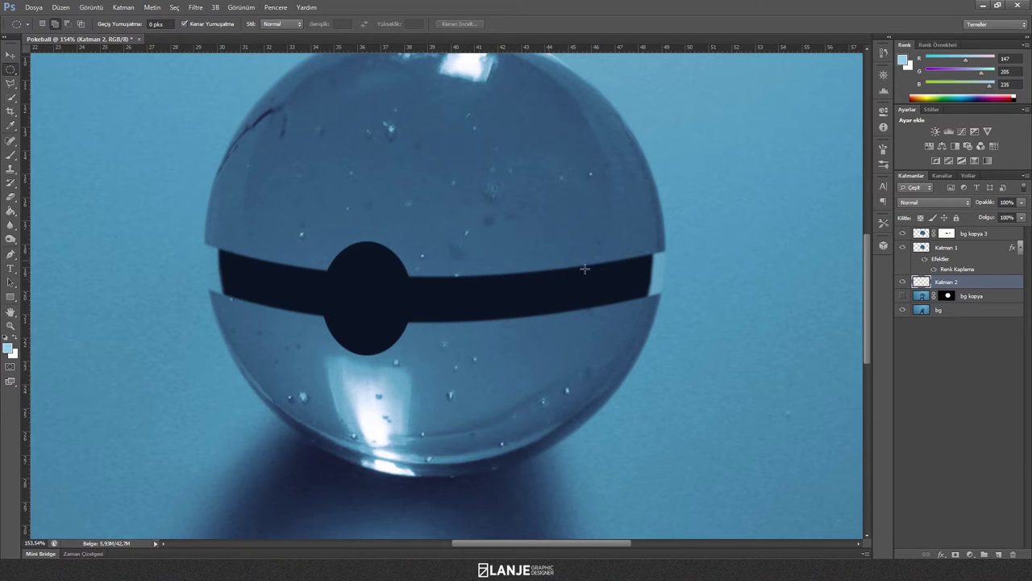
left_click(11, 253)
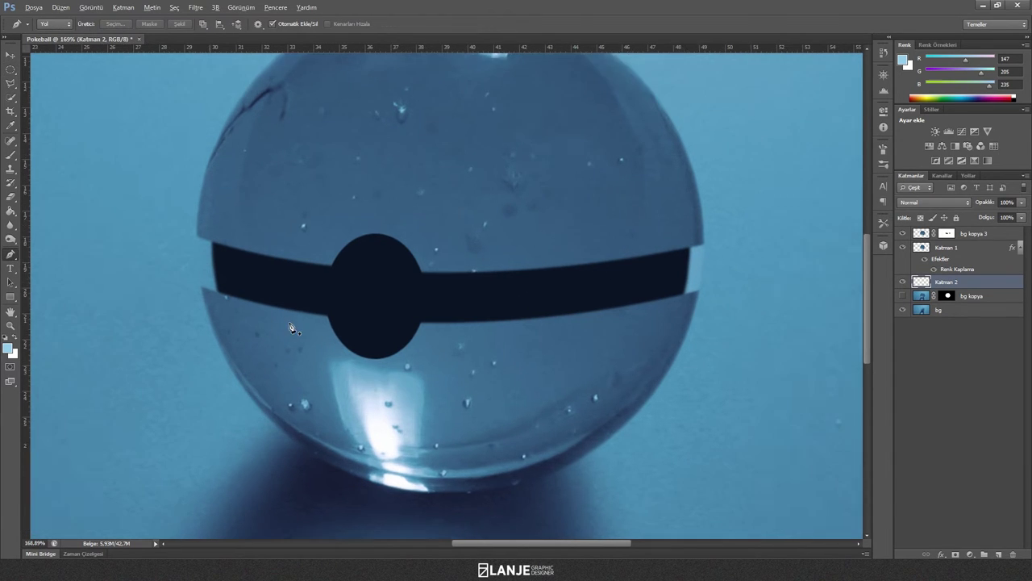
scroll(266, 312, "up", 3)
left_click(190, 281)
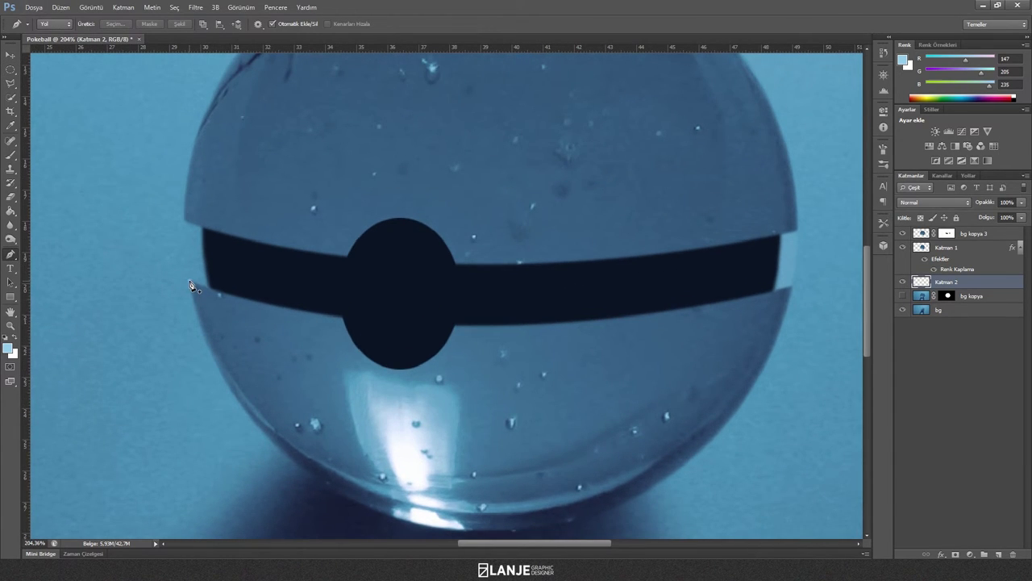
scroll(587, 324, "down", 1)
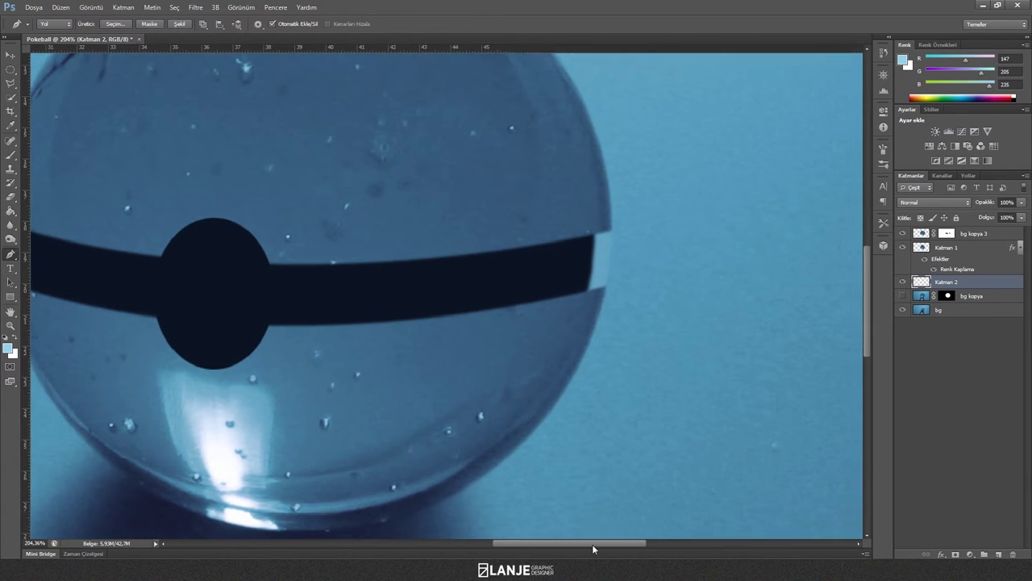
scroll(587, 324, "down", 1)
scroll(587, 324, "down", 1)
scroll(587, 324, "down", 1)
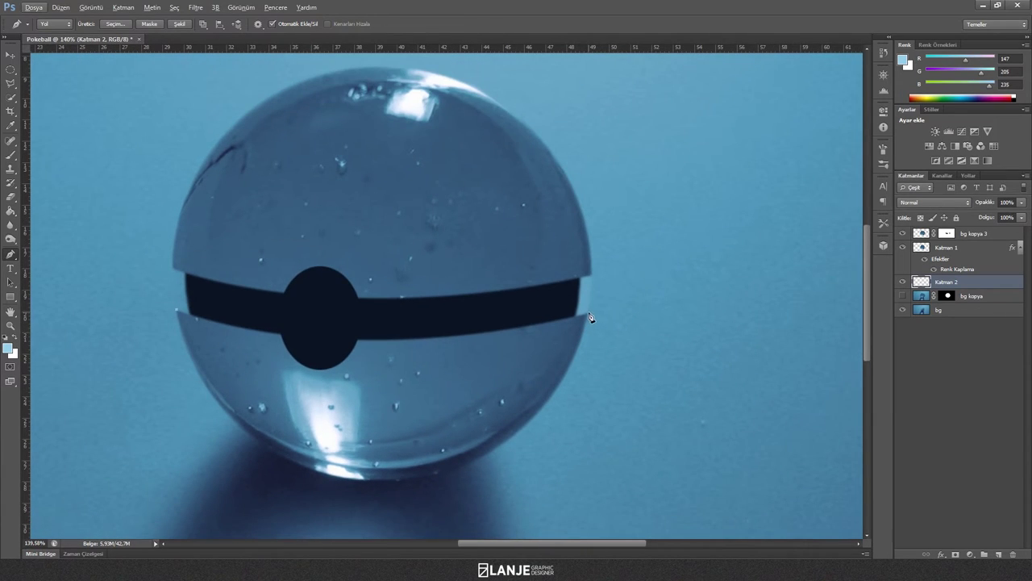
key("alt")
Draw a closed curved path along the band's lower edge across the ball.
left_click_drag(633, 336, 811, 368)
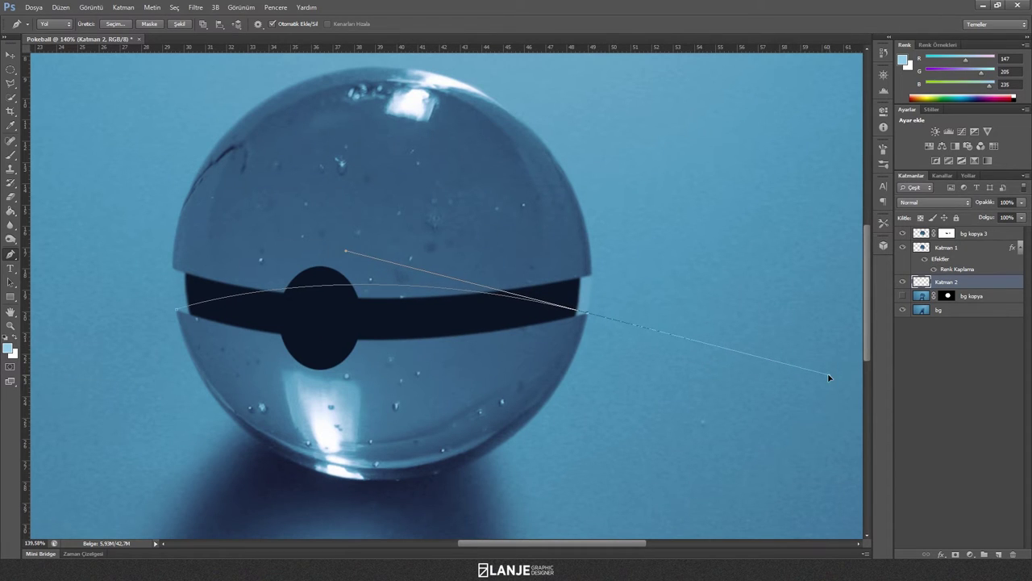
left_click_drag(810, 369, 847, 369)
left_click(589, 313, "alt")
left_click(570, 329)
left_click(352, 358)
left_click(204, 335)
left_click(178, 311)
Convert the closed path into a feathered selection.
right_click(330, 320)
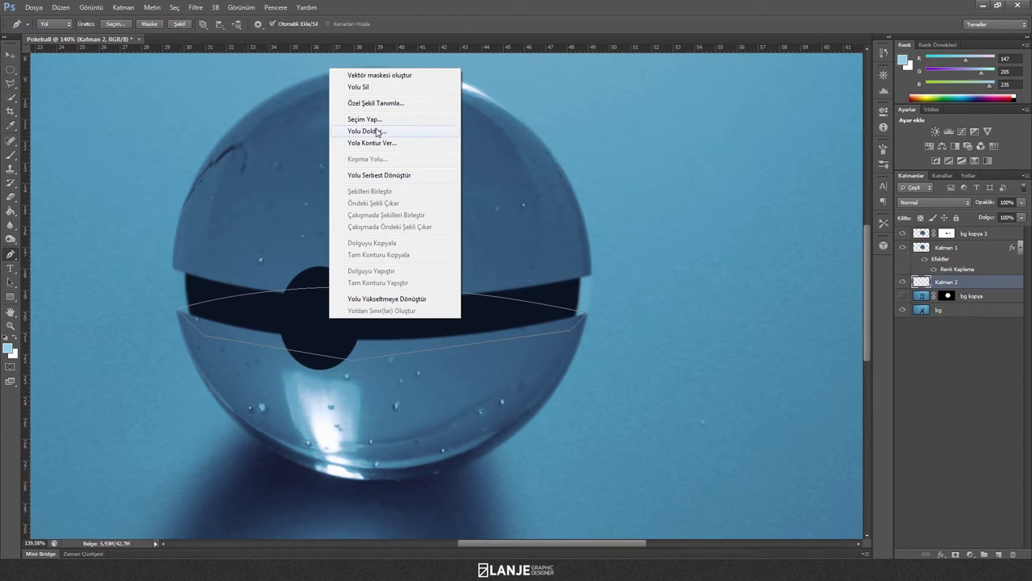
left_click(379, 120)
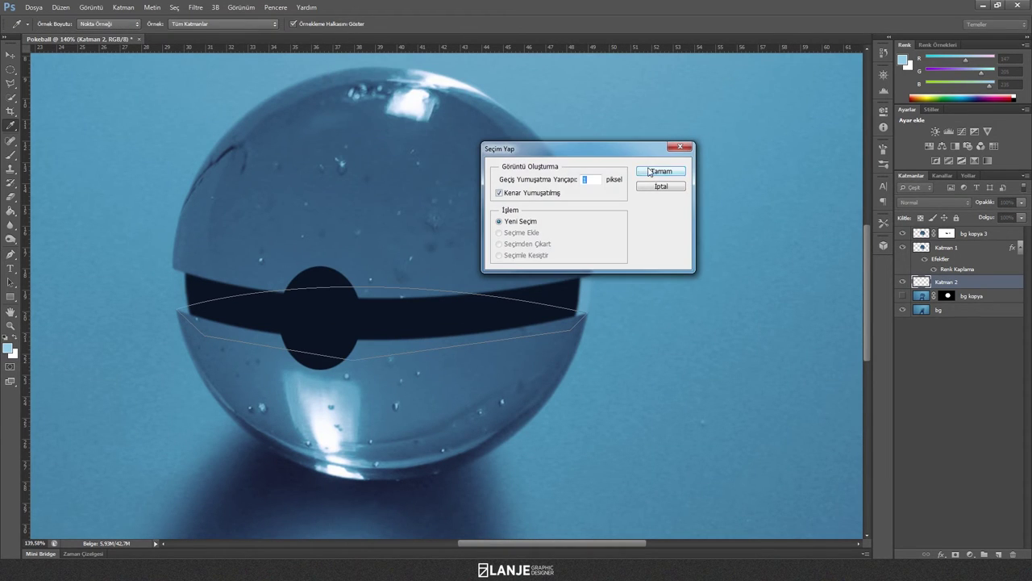
left_click(659, 171)
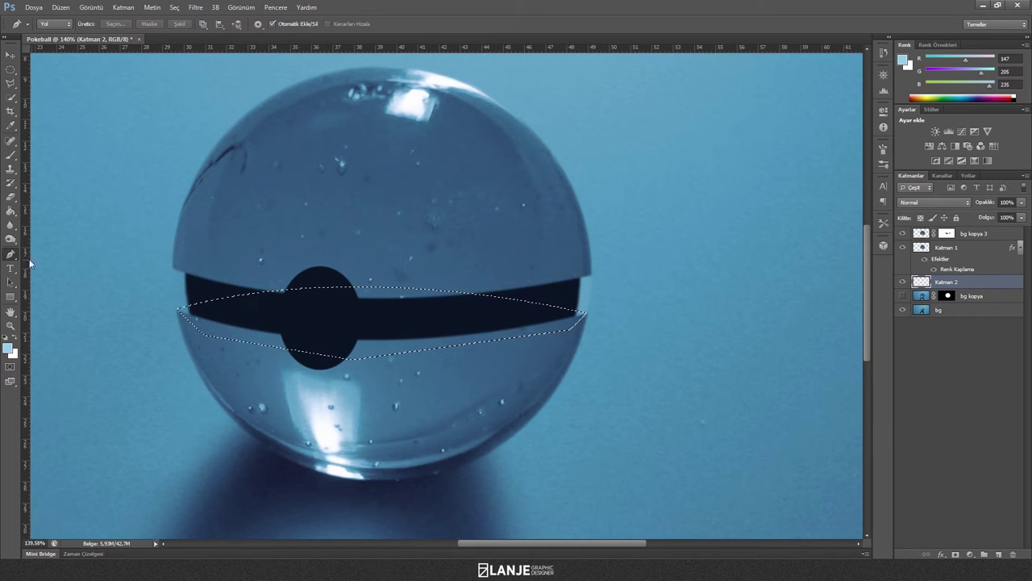
key("b")
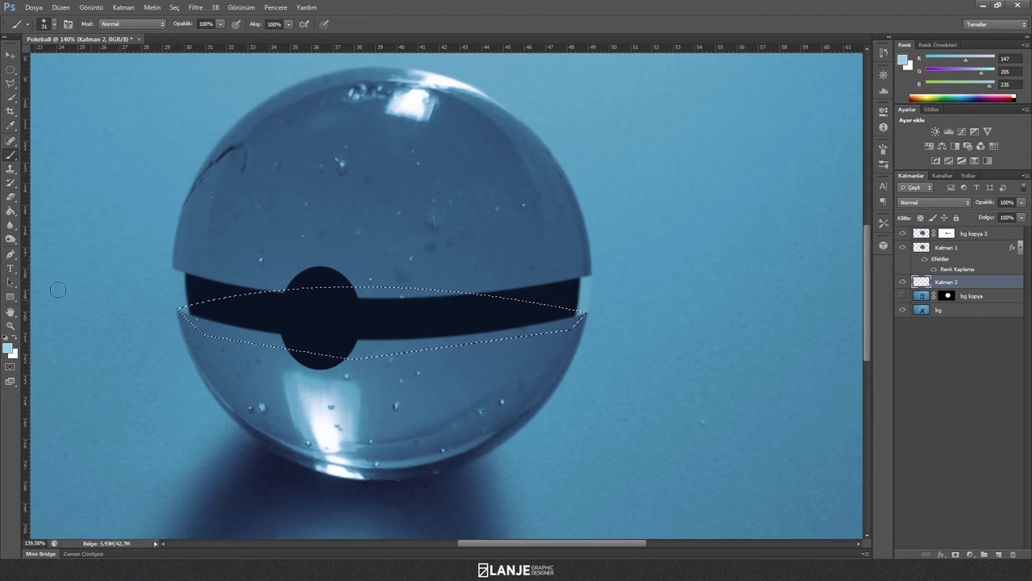
Set the foreground colour to light blue #96bfdd sampled from the ball.
left_click(8, 349)
left_click(553, 213)
left_click_drag(553, 212, 565, 220)
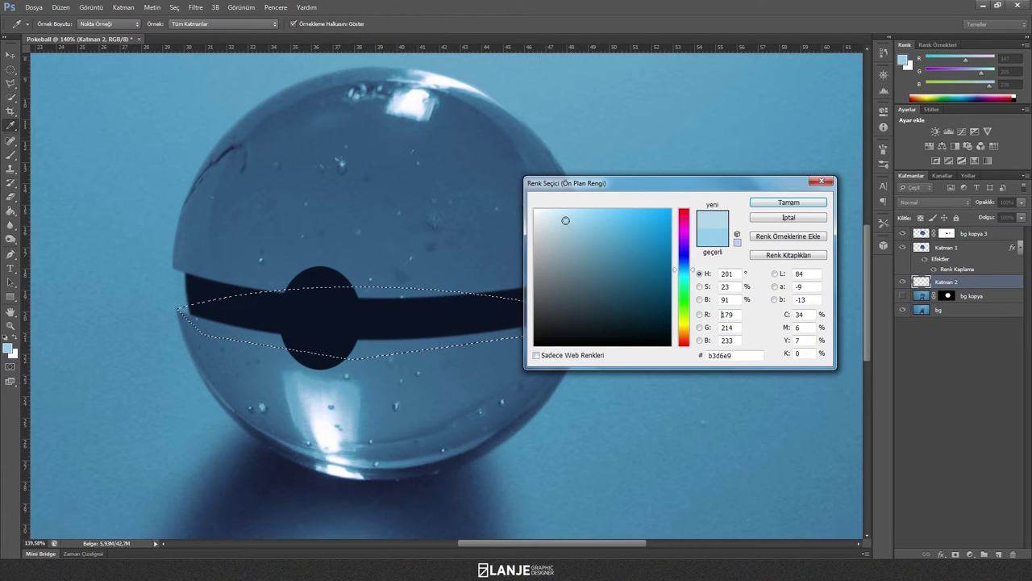
left_click_drag(381, 409, 357, 416)
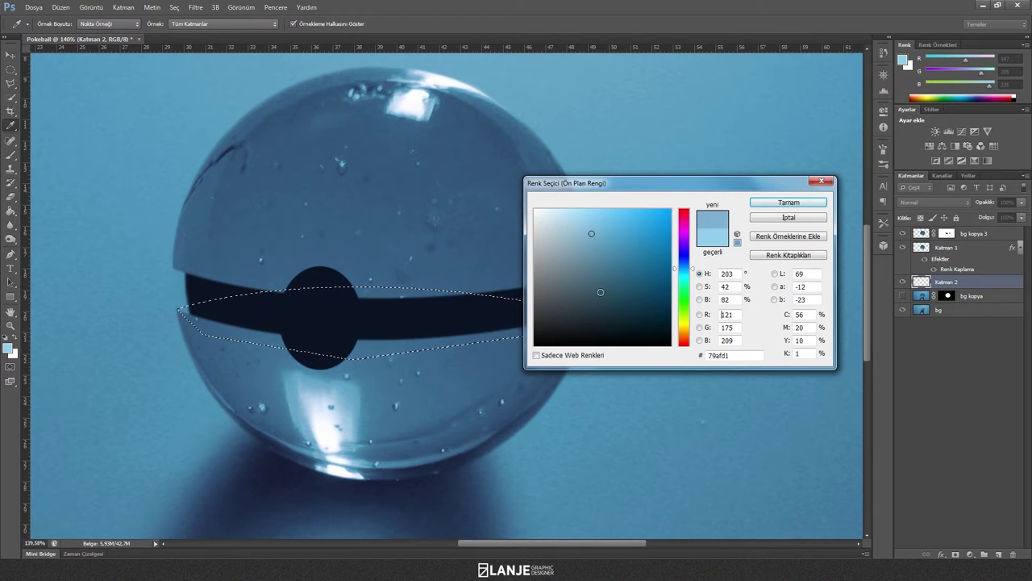
left_click(754, 203)
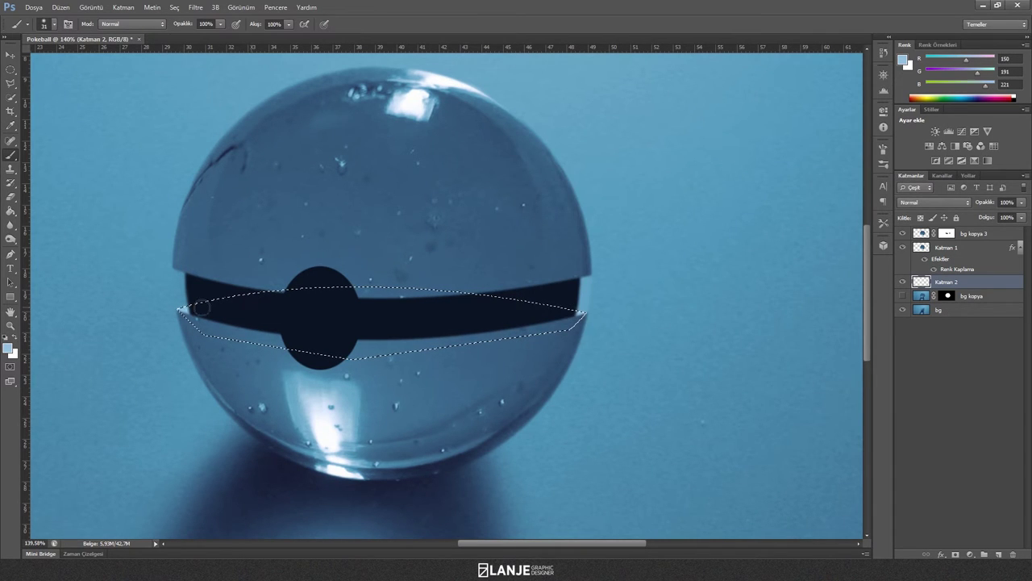
Deselect and hide Katman 2, Katman 1 and bg kopya 3.
key("ctrl+d")
scroll(363, 323, "down", 2)
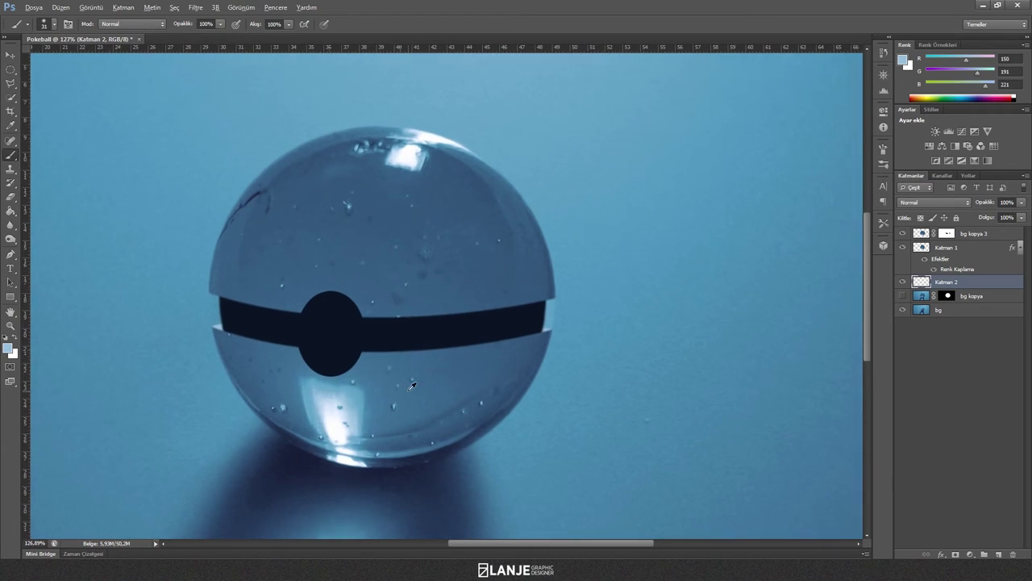
scroll(363, 323, "up", 1)
left_click_drag(902, 282, 902, 234)
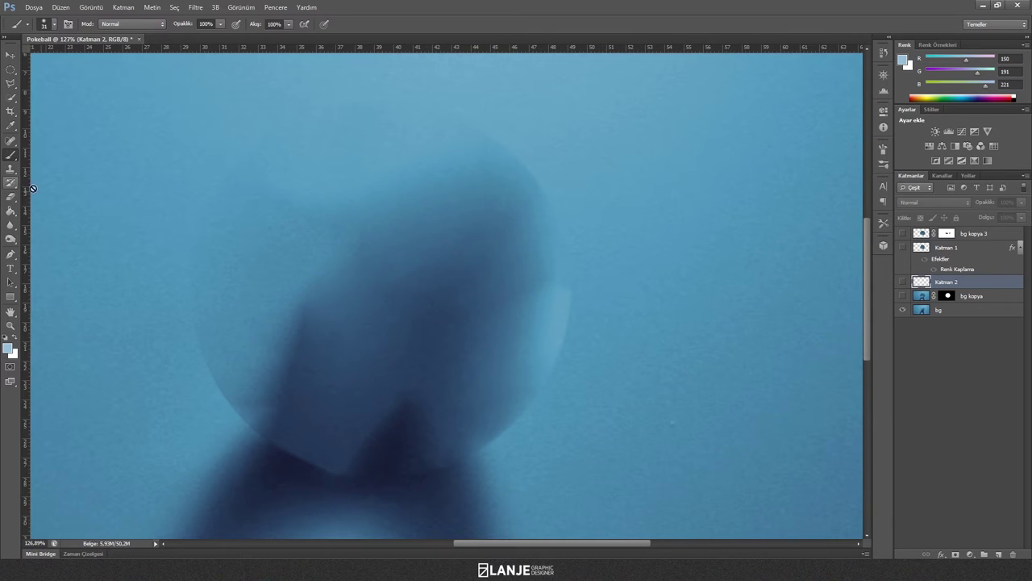
Clone Stamp at 100% over the light highlight on the ball's edge in the bg layer.
left_click(987, 313)
left_click(10, 169)
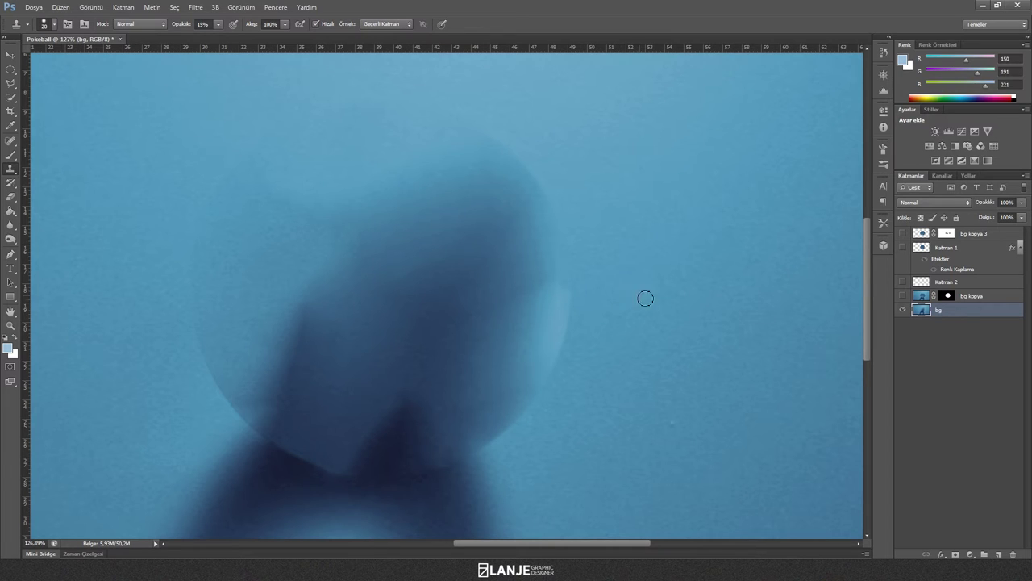
right_click(606, 310)
key("Return")
key("0")
left_click(604, 296, "alt")
left_click_drag(560, 275, 561, 309)
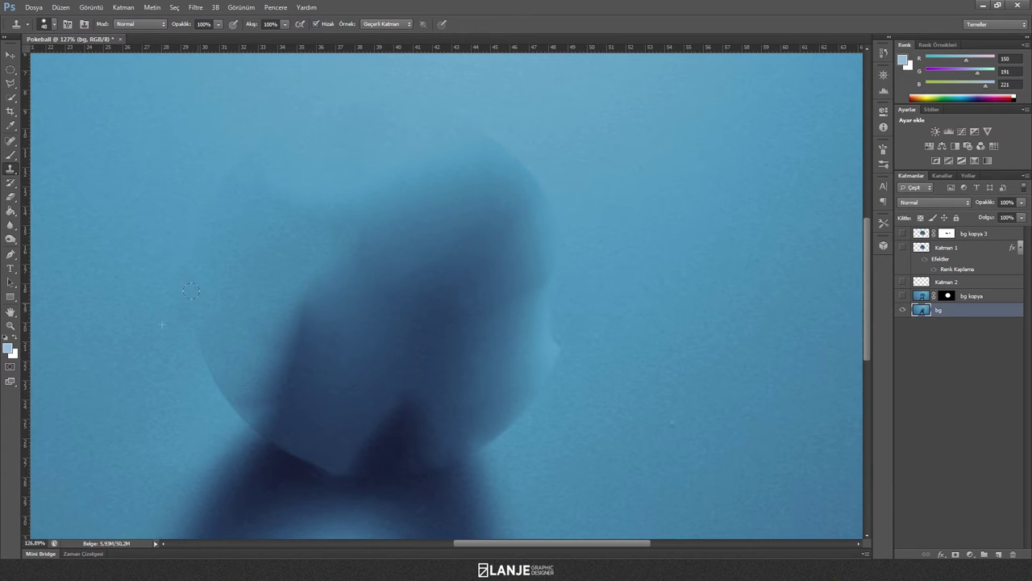
Show bg kopya 3 again and make it the active layer.
left_click(903, 234)
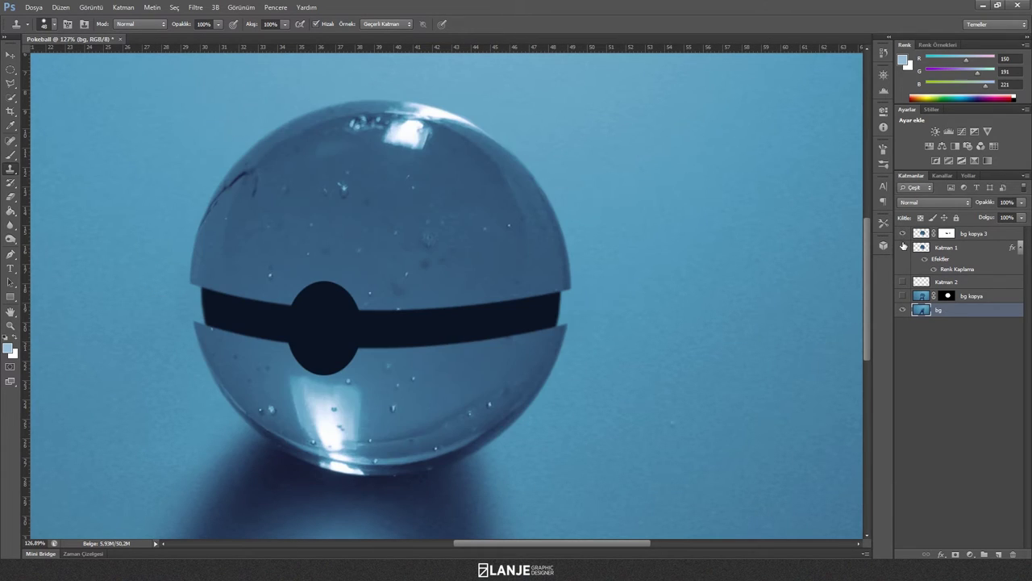
left_click(8, 56)
left_click(933, 414)
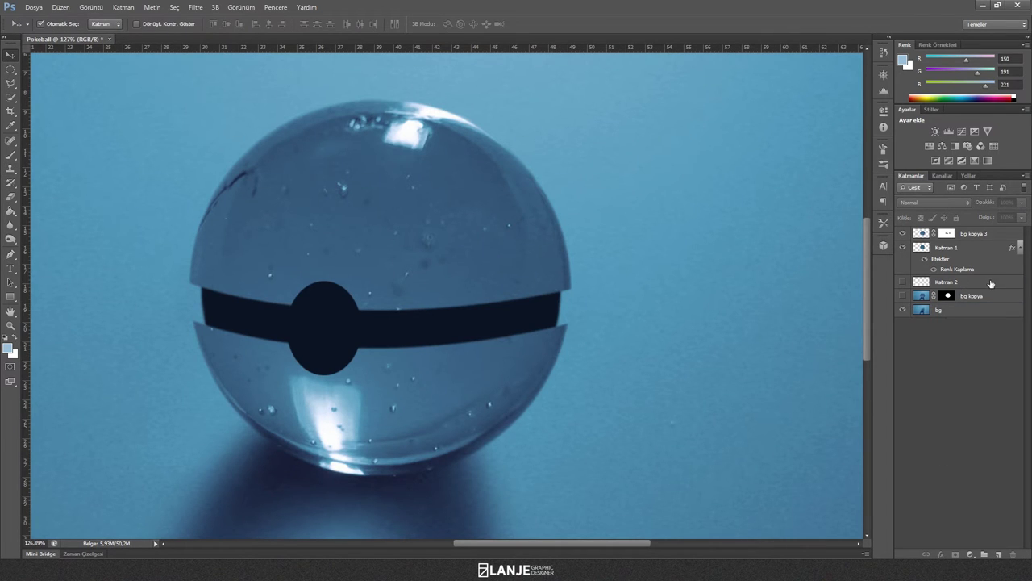
left_click(991, 283)
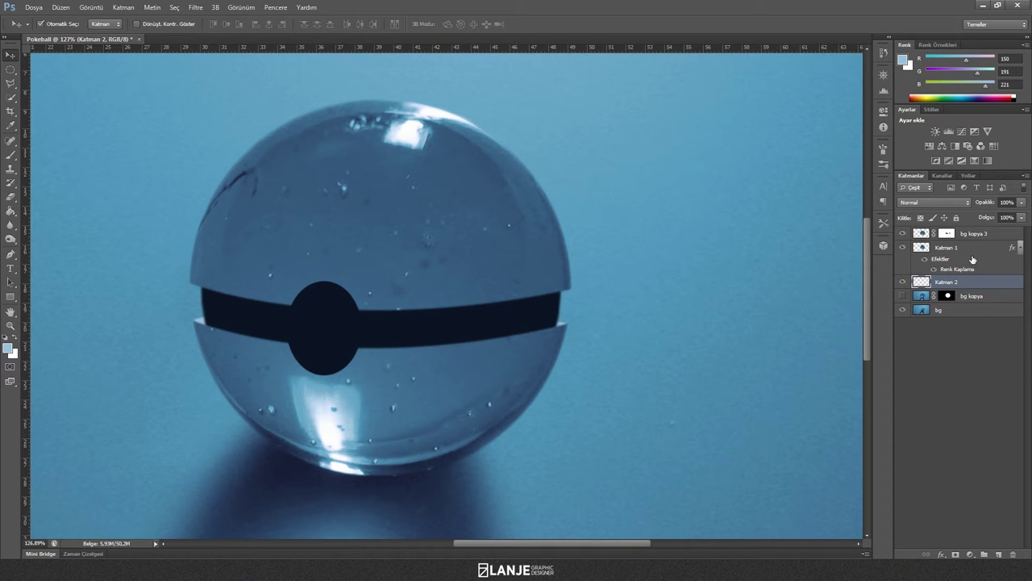
left_click(903, 234)
left_click(905, 234)
left_click(999, 237)
Enable Bevel and Emboss in bg kopya 3's Layer Style.
double_click(1005, 236)
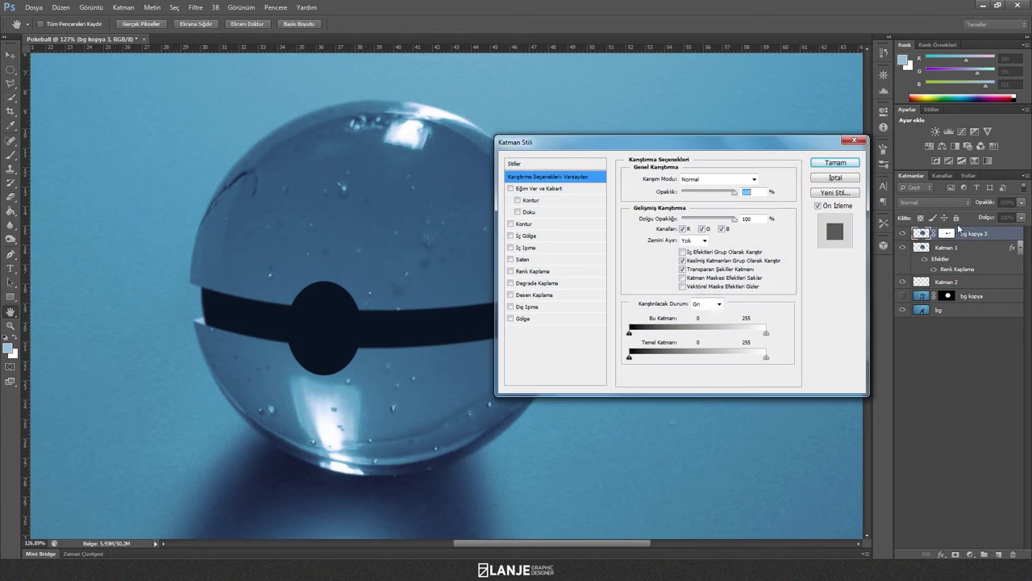
left_click(510, 188)
left_click_drag(590, 143, 633, 139)
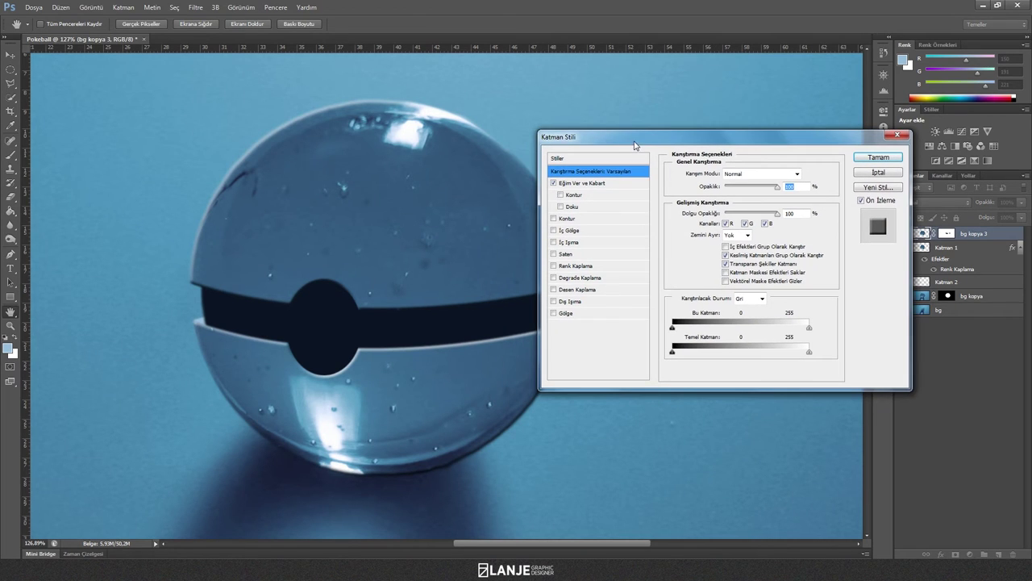
left_click(597, 183)
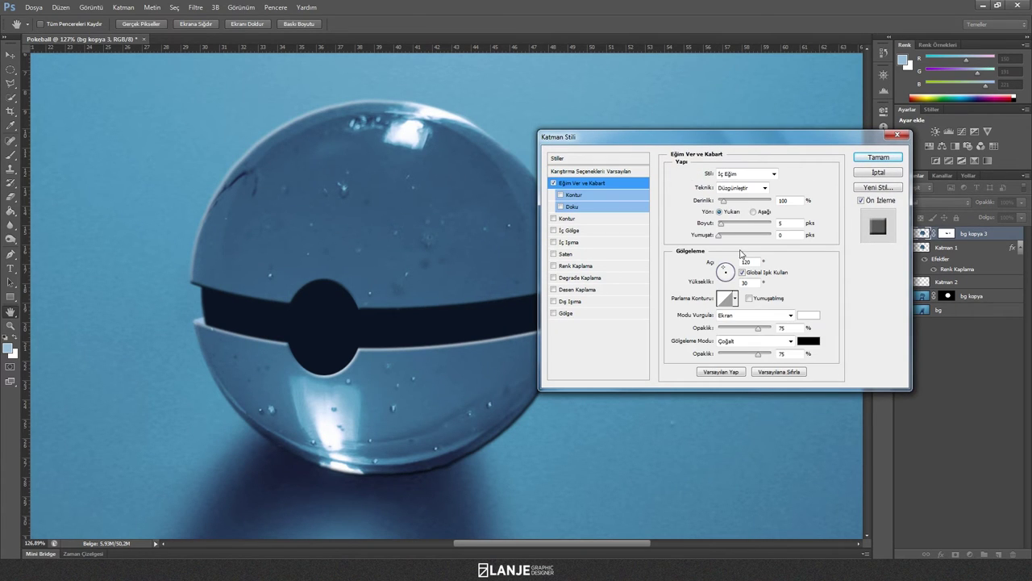
Set bevel size 6 px, lower lighting altitude and 70% shadow opacity, and apply it.
left_click_drag(731, 271, 728, 270)
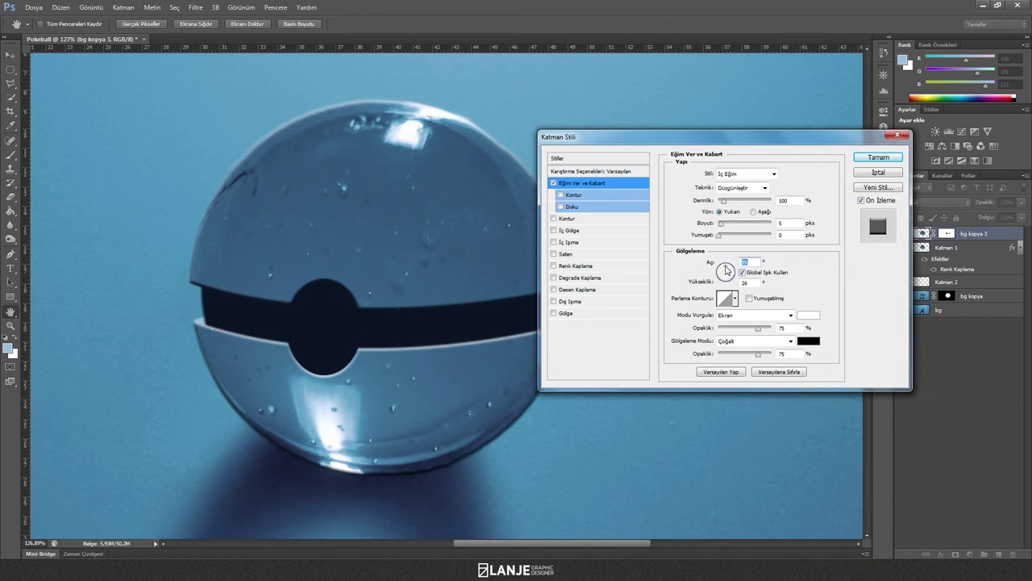
mouse_move(728, 270)
left_mouse_down()
mouse_move(730, 283)
mouse_move(727, 270)
left_mouse_up()
left_click_drag(518, 542, 539, 542)
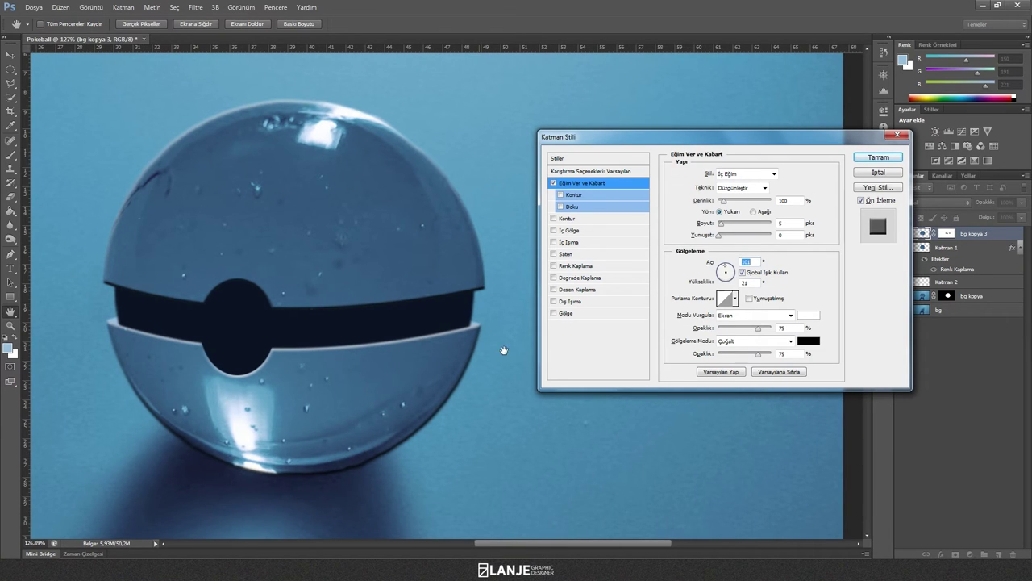
left_click_drag(731, 268, 732, 274)
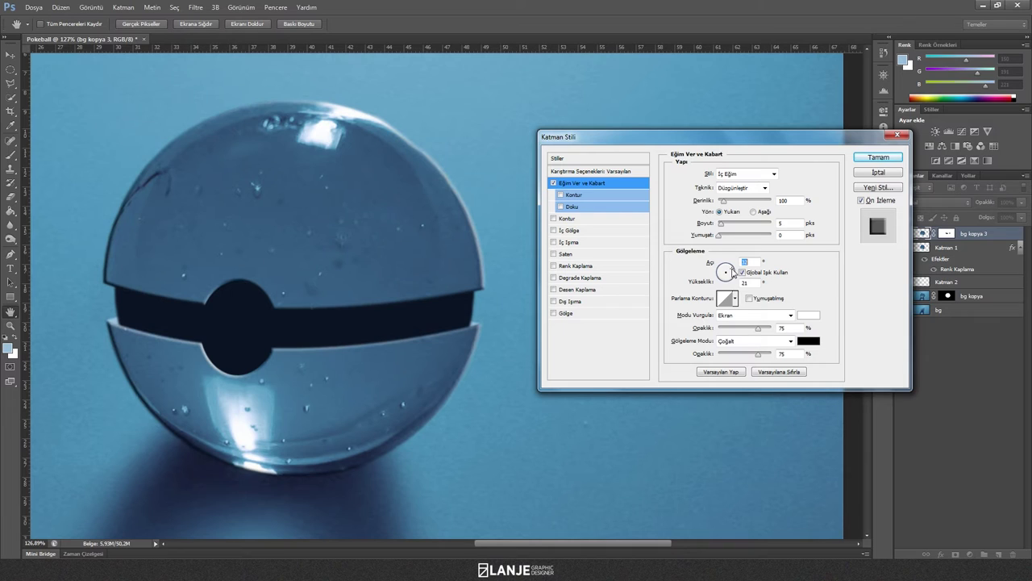
left_click(721, 228)
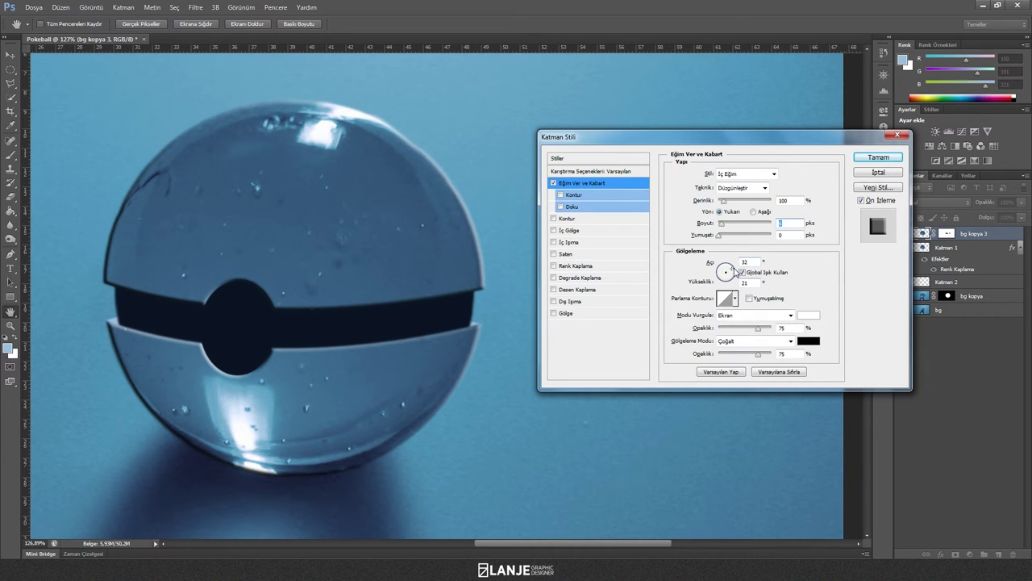
left_click_drag(732, 271, 730, 269)
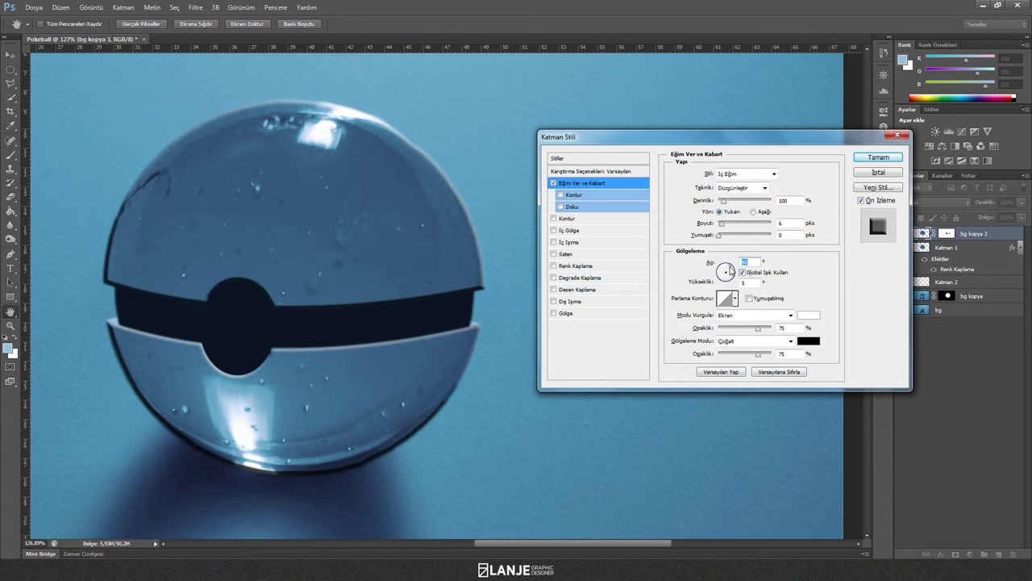
left_click_drag(757, 358, 755, 357)
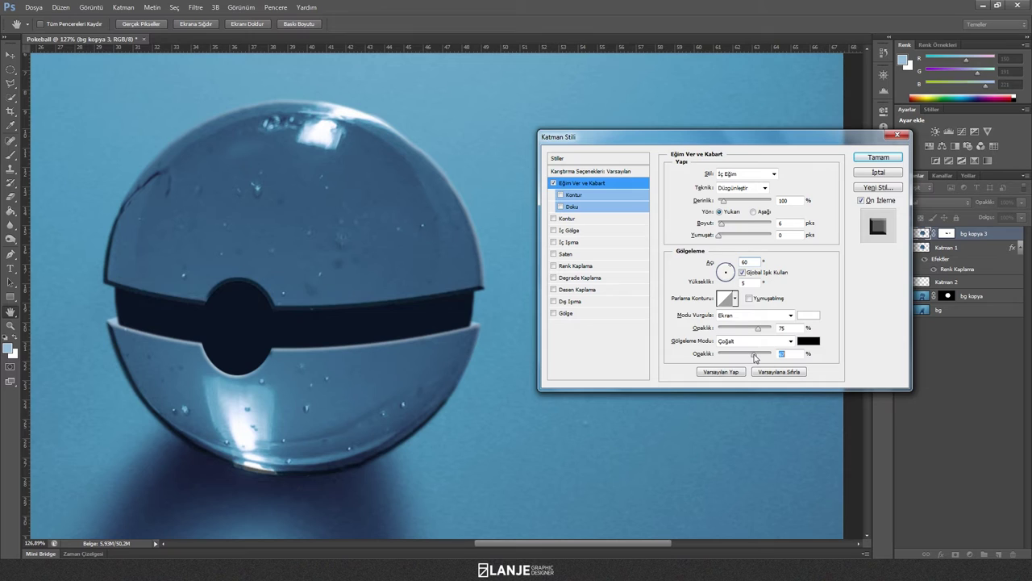
left_click(730, 271)
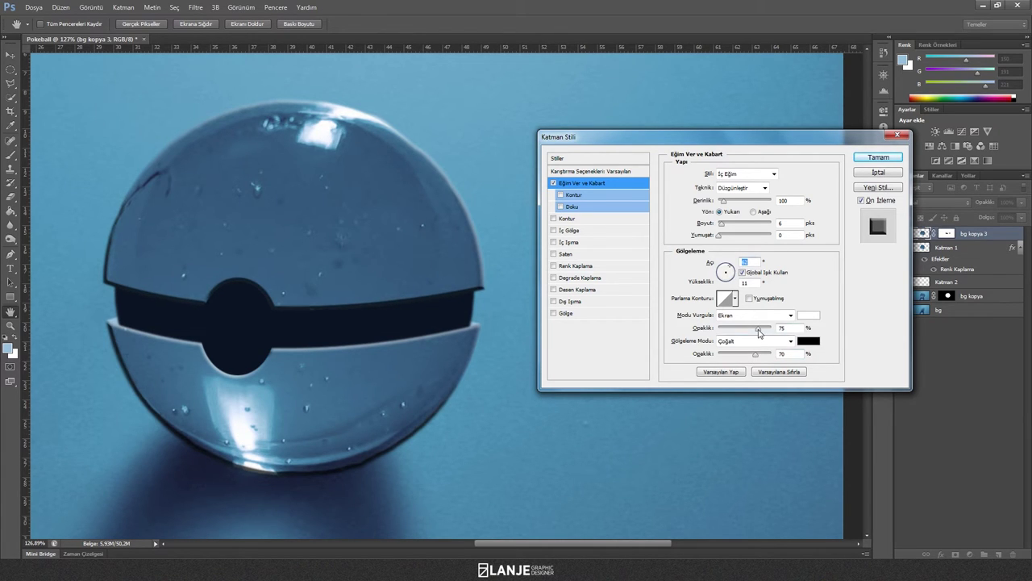
left_click_drag(759, 328, 753, 329)
left_click(876, 157)
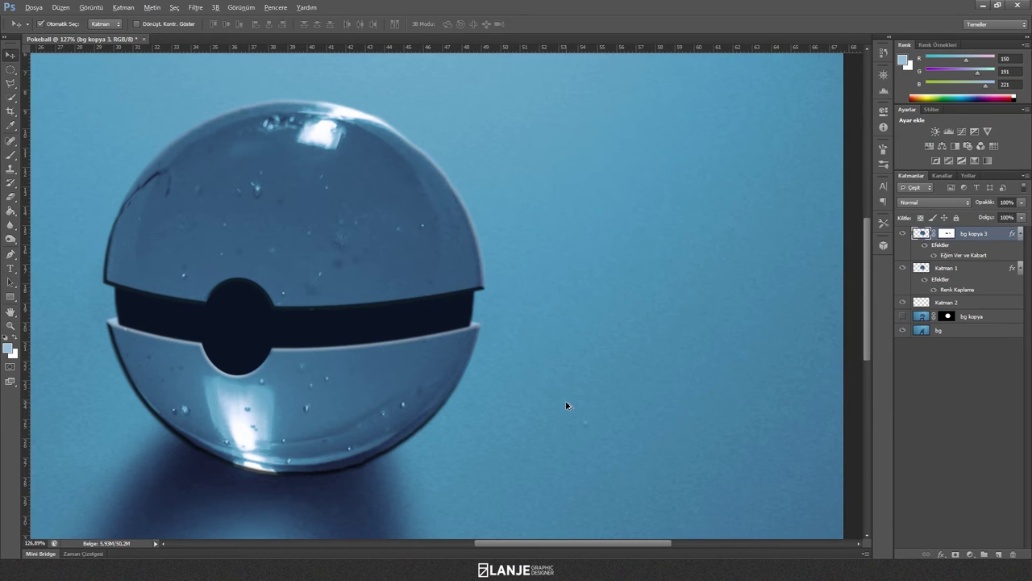
Create Inner Bevel Highlights and Shadows layers from bg kopya 3's effect and select the shadows layer.
left_click_drag(557, 541, 521, 542)
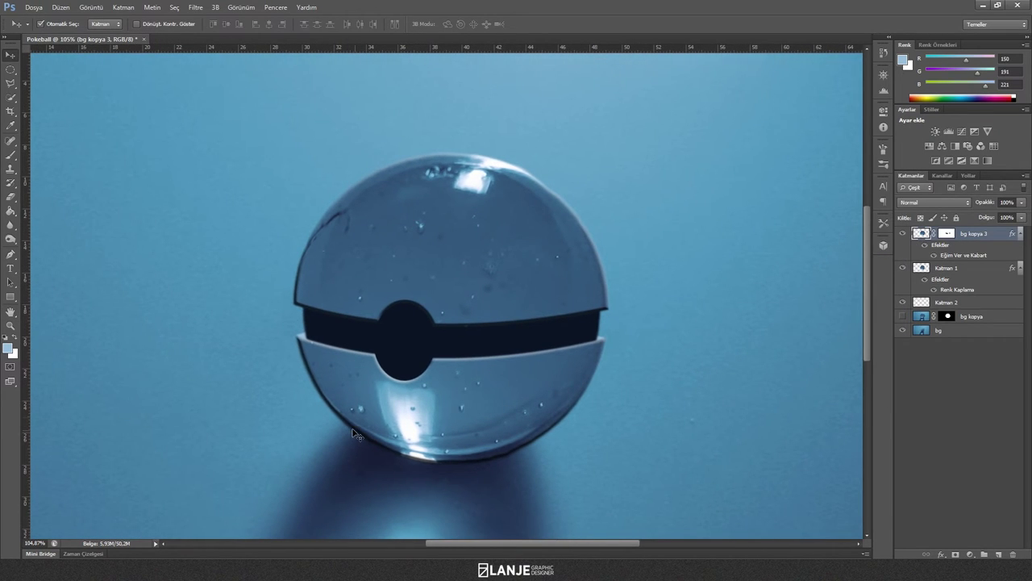
right_click(1021, 235)
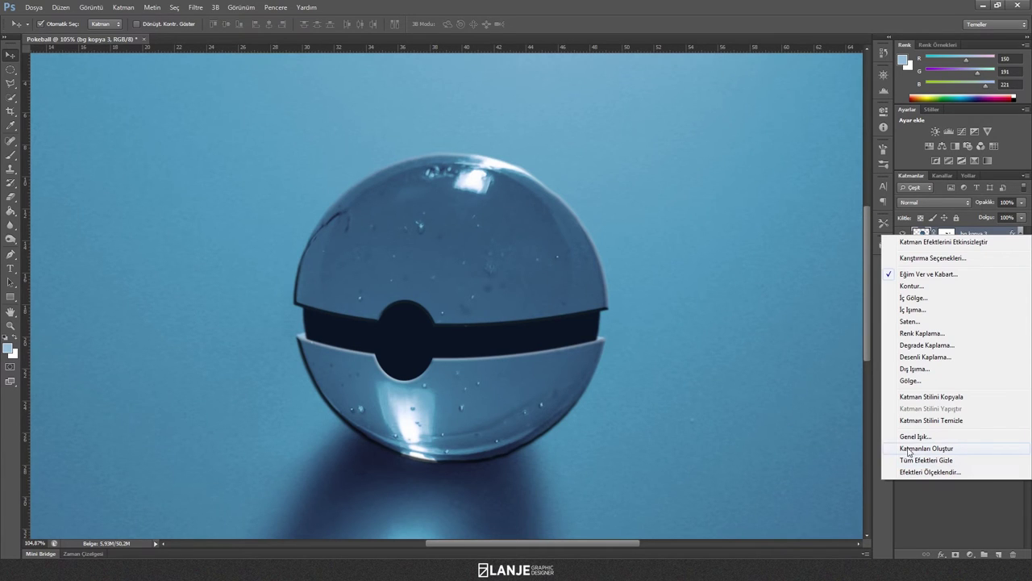
left_click(926, 447)
left_click(903, 248)
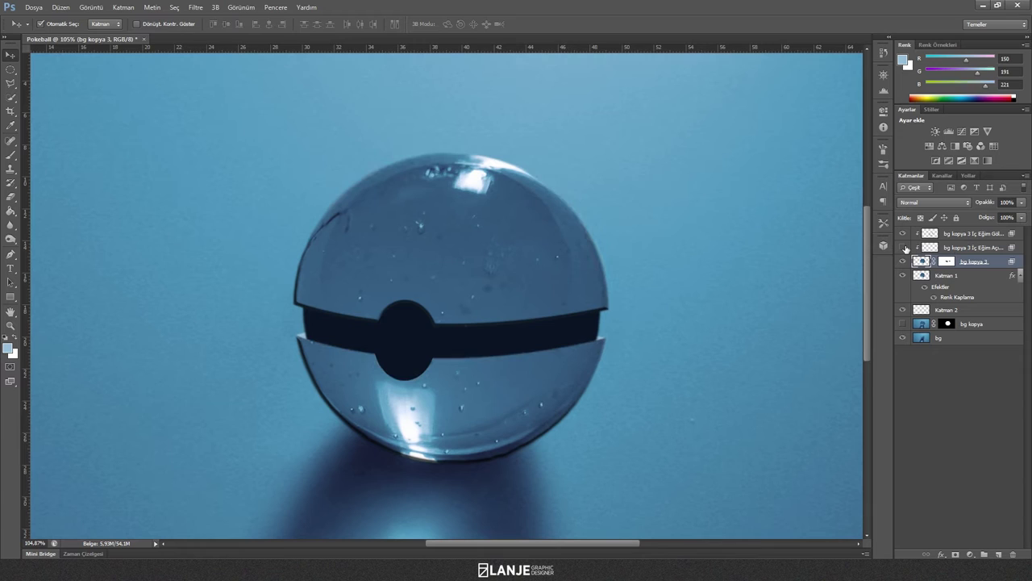
left_click(902, 234)
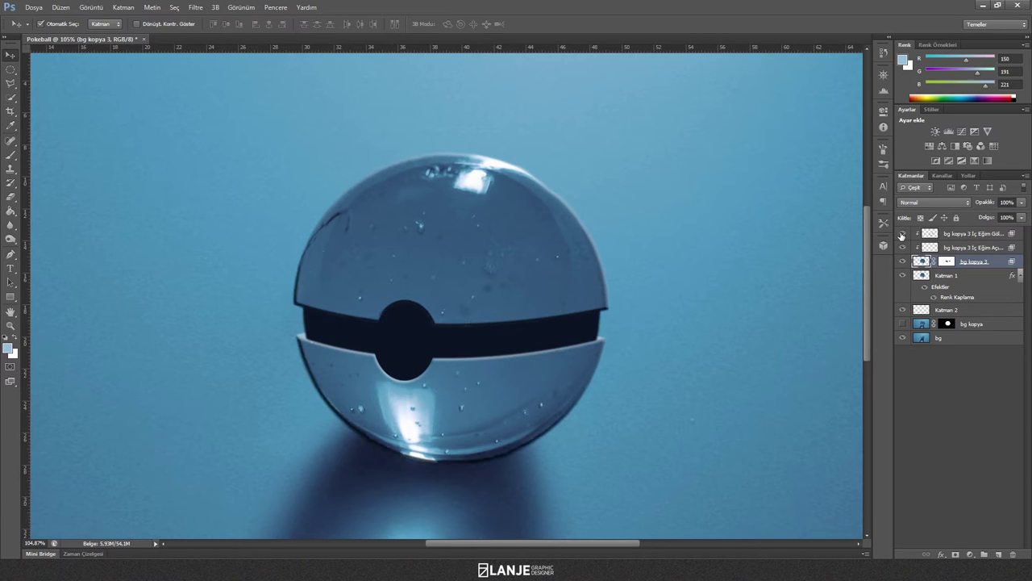
left_click(969, 234)
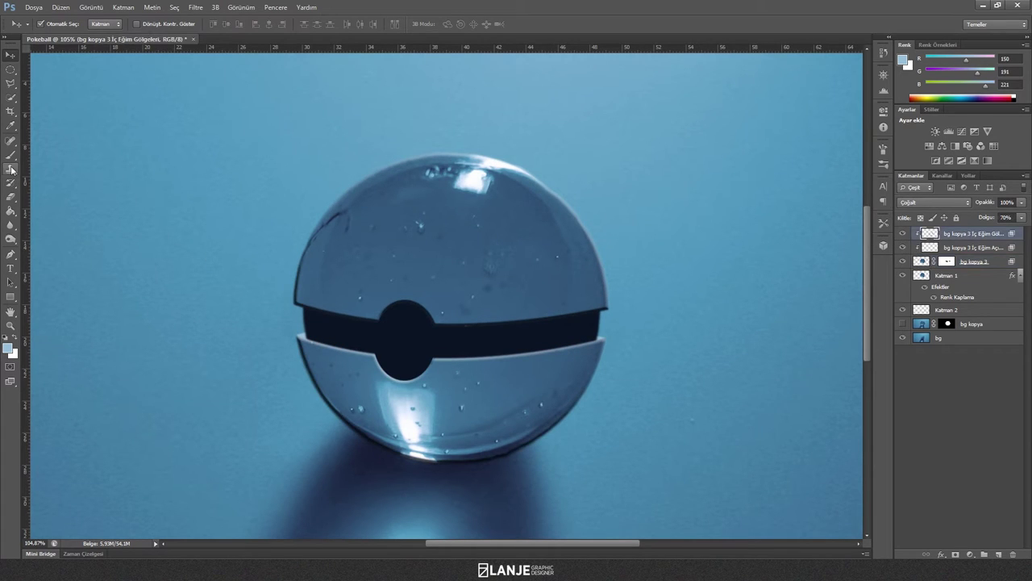
Erase the bevel shadow's dark rim along the ball's left, right and lower edges with a 49 px eraser.
left_click(10, 196)
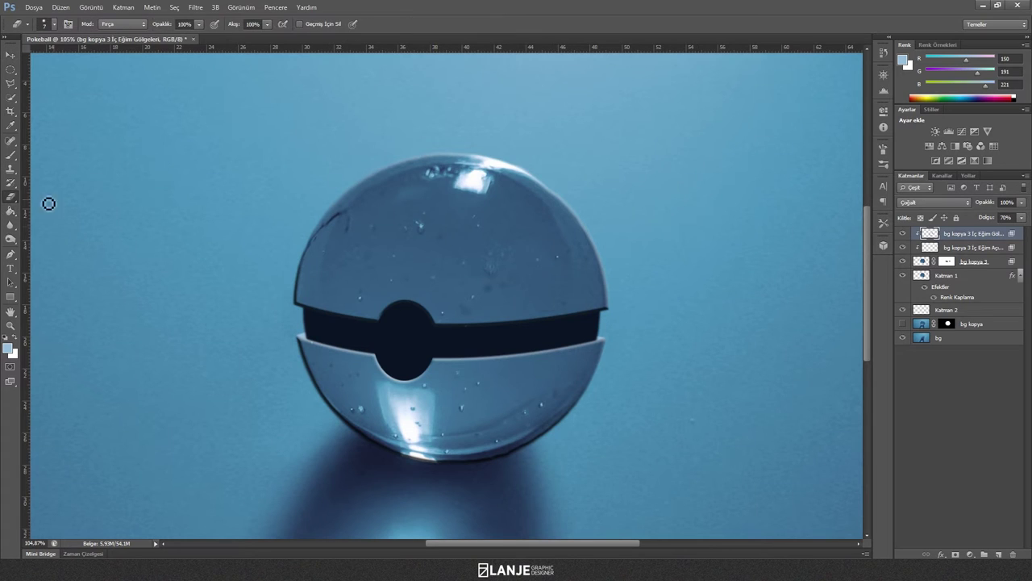
right_click(320, 231)
type("49 piks")
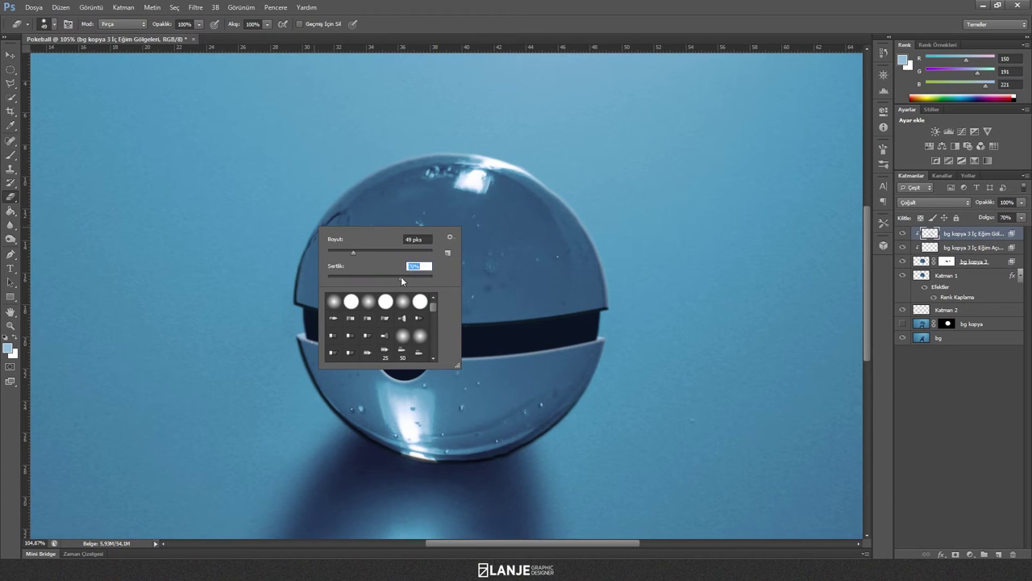
key("Return")
left_click_drag(312, 235, 299, 269)
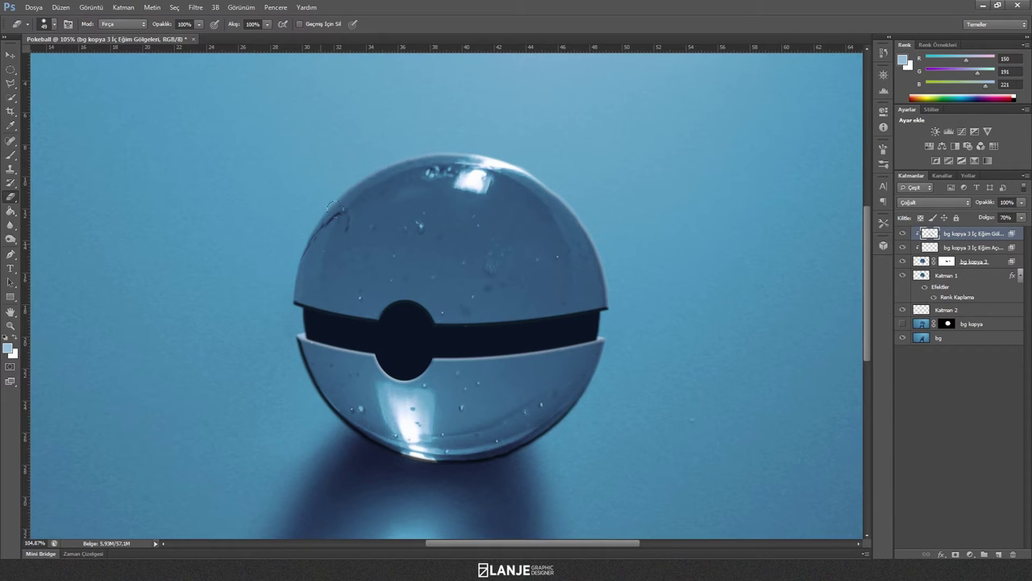
left_click_drag(558, 205, 603, 270)
mouse_move(580, 397)
left_mouse_down()
mouse_move(355, 432)
mouse_move(343, 420)
left_mouse_up()
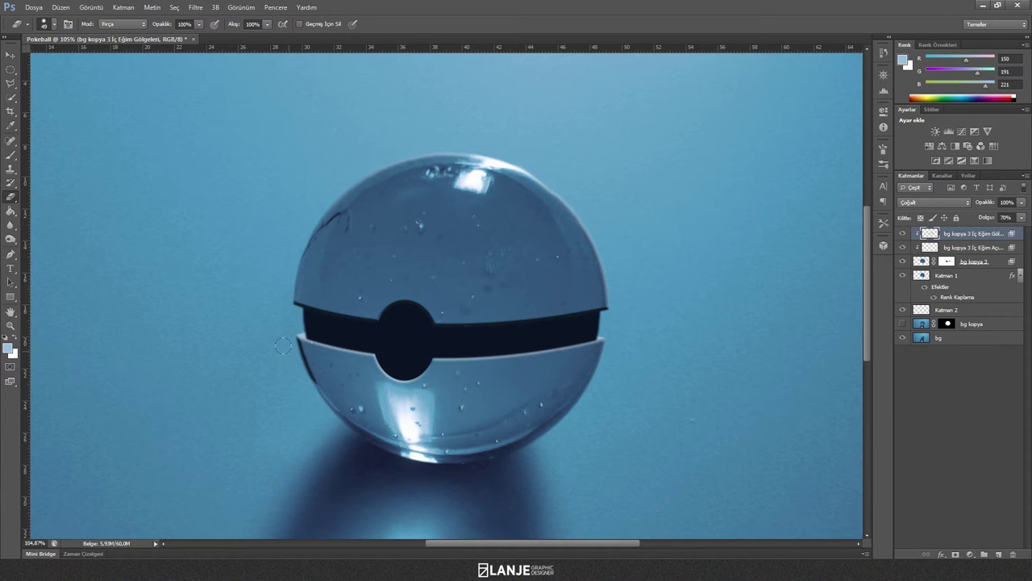
left_click_drag(283, 344, 295, 369)
scroll(269, 375, "up", 4)
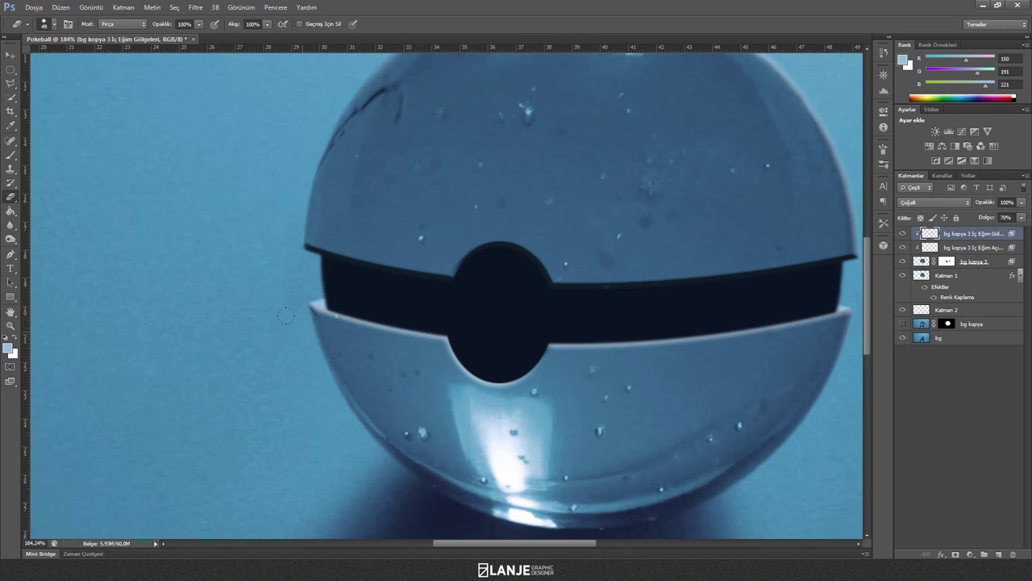
scroll(280, 324, "down", 1)
scroll(280, 324, "down", 1)
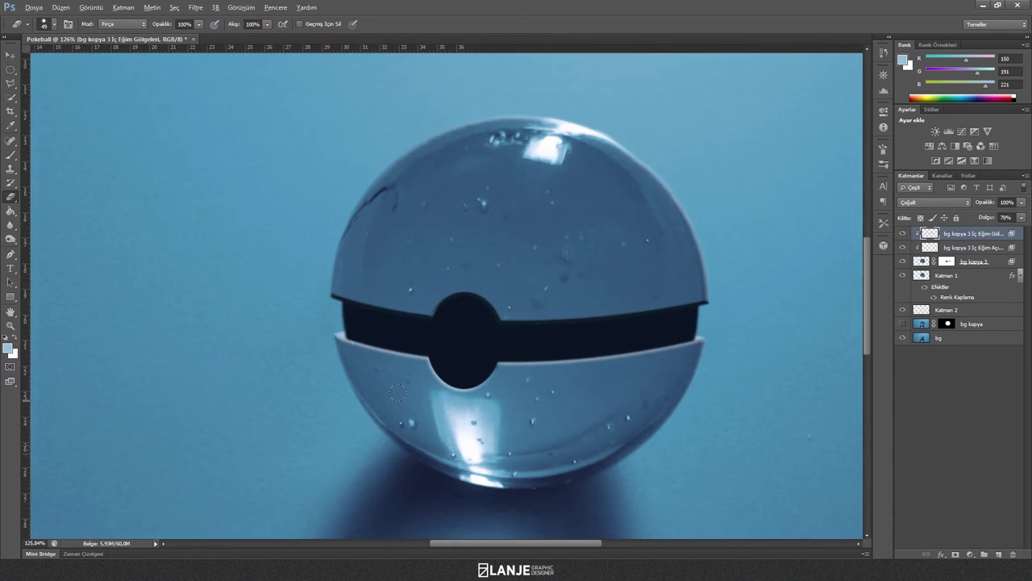
Erase the Inner Bevel Highlights along the ball's upper-left and upper-right rim.
left_click(960, 248)
left_click_drag(424, 122, 350, 180)
mouse_move(448, 126)
left_mouse_down()
mouse_move(695, 242)
mouse_move(707, 274)
left_mouse_up()
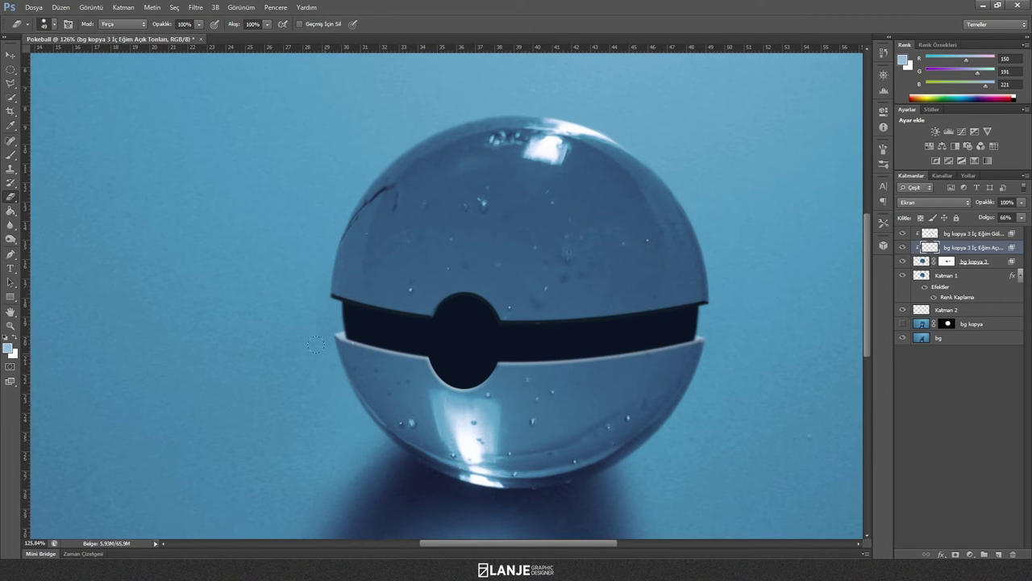
scroll(526, 458, "down", 2, "alt")
scroll(525, 458, "down", 1, "alt")
scroll(526, 458, "down", 1, "alt")
scroll(515, 454, "right", 2)
left_click(11, 54)
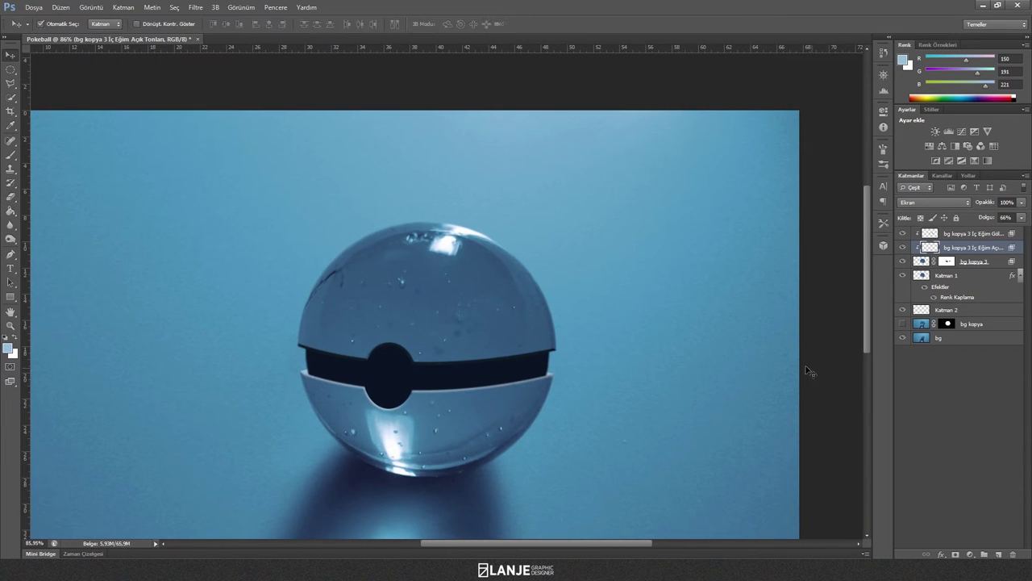
Paint an oval inside the button's dark hole on the bg kopya 3 mask to reveal glass.
left_click(942, 387)
left_click(947, 263)
scroll(407, 359, "up", 3, "alt")
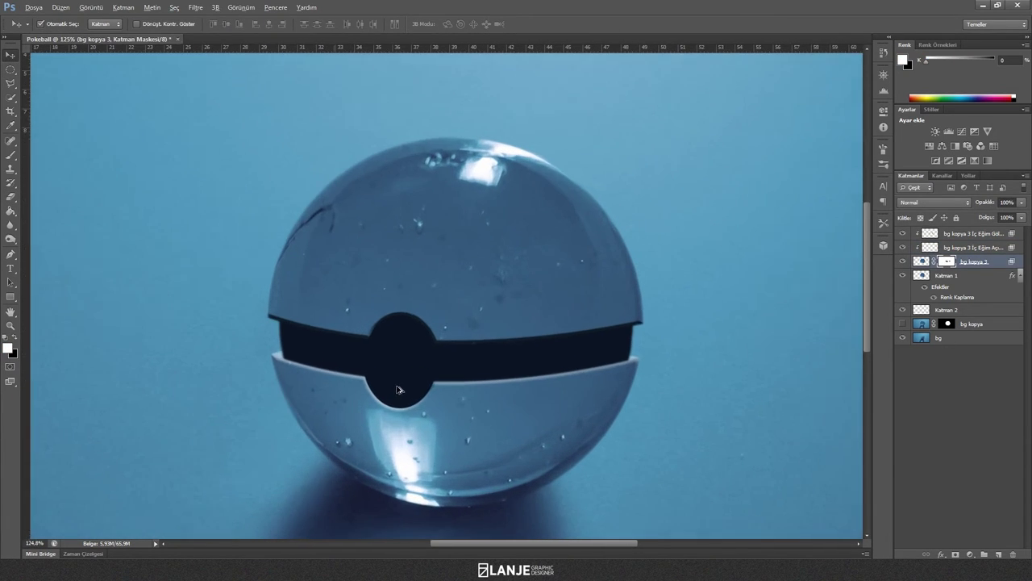
scroll(407, 359, "up", 2, "alt")
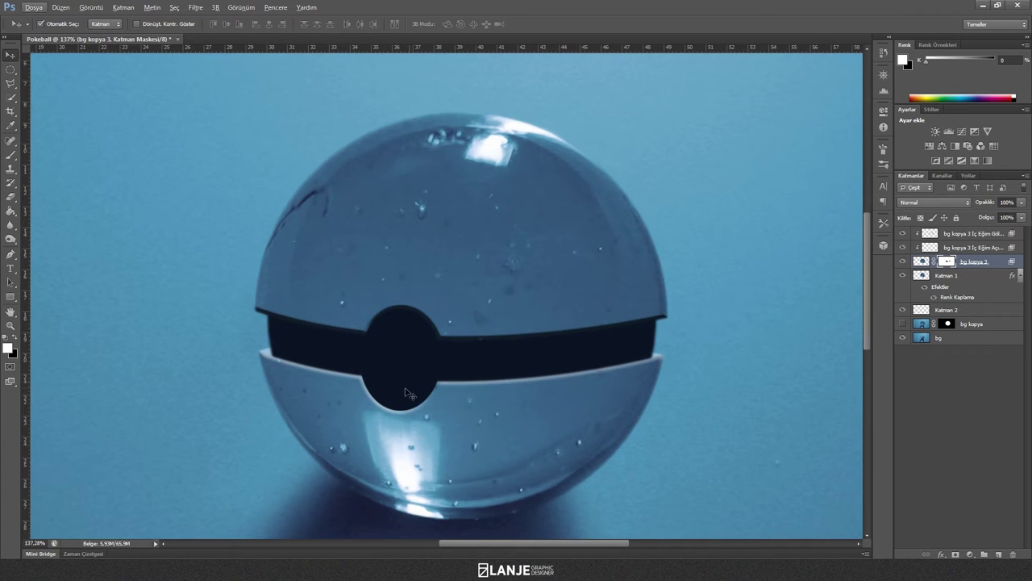
left_click(10, 70)
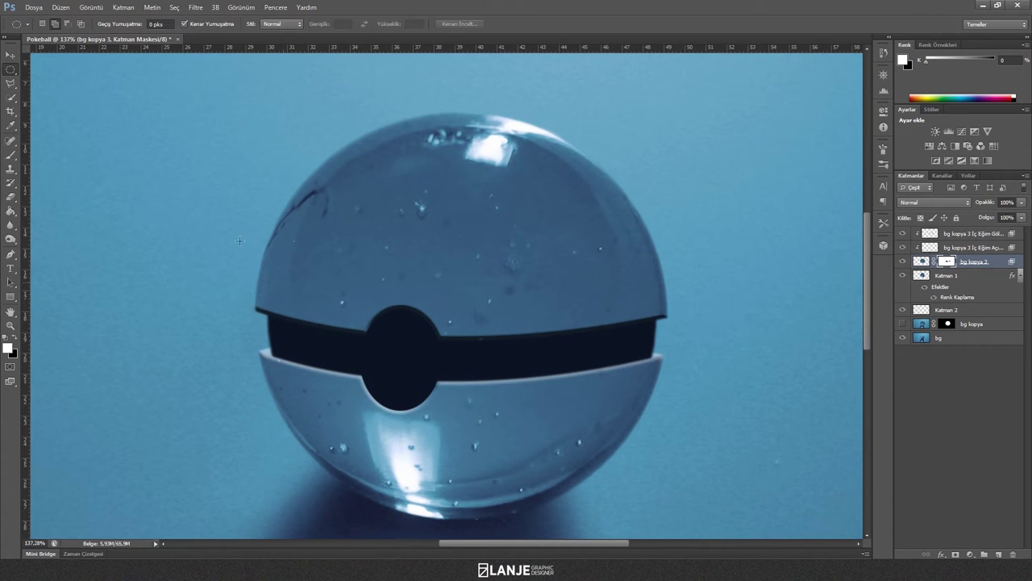
scroll(413, 350, "up", 1, "alt")
left_click_drag(370, 328, 414, 384)
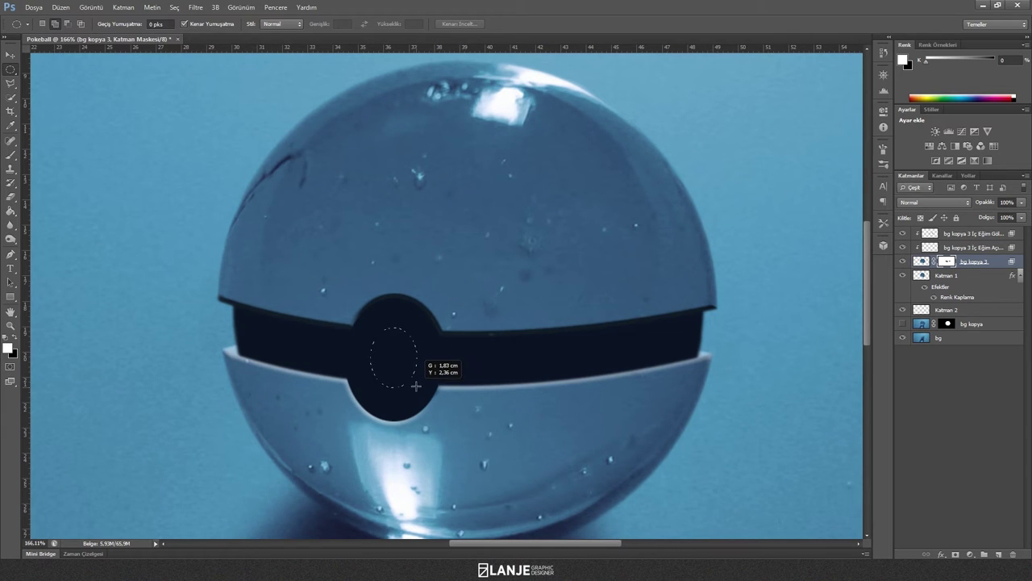
left_click(377, 342)
left_click_drag(374, 333, 411, 383)
key("b")
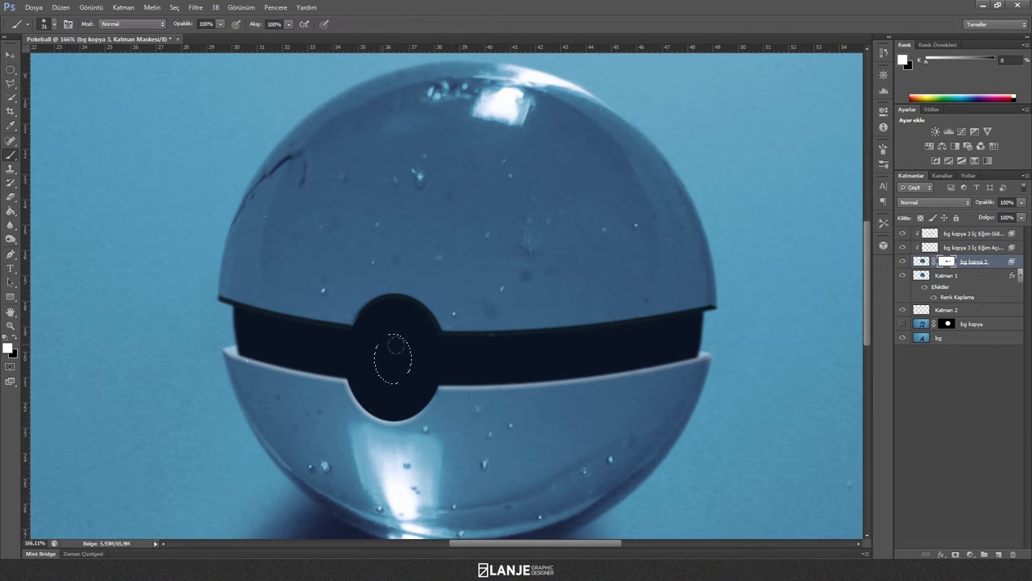
mouse_move(390, 345)
left_mouse_down()
mouse_move(410, 335)
mouse_move(397, 379)
left_mouse_up()
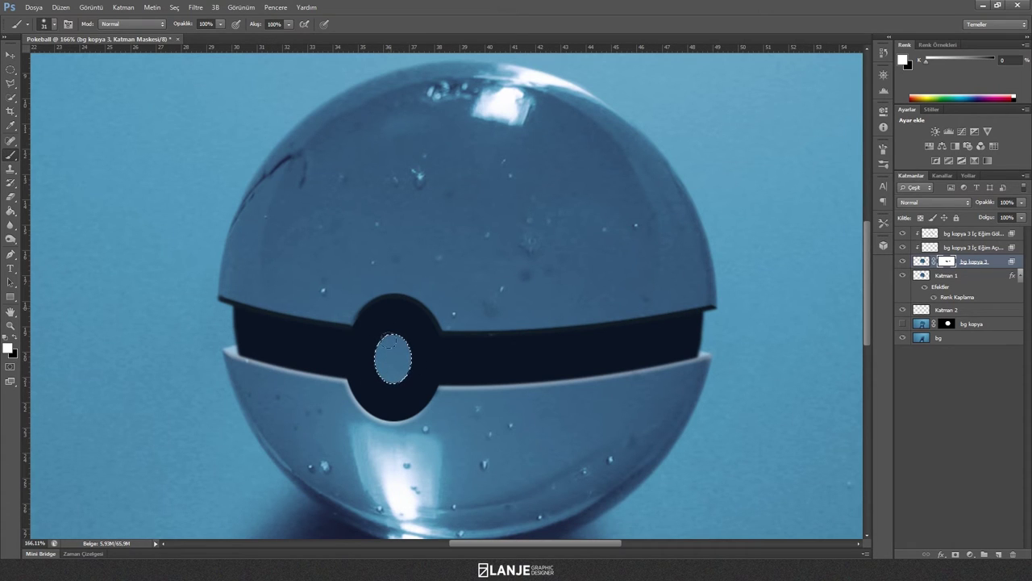
key("ctrl+d")
Draw an elliptical selection snugly around the revealed inner hole of the button.
left_click(11, 73)
left_click_drag(364, 320, 423, 395)
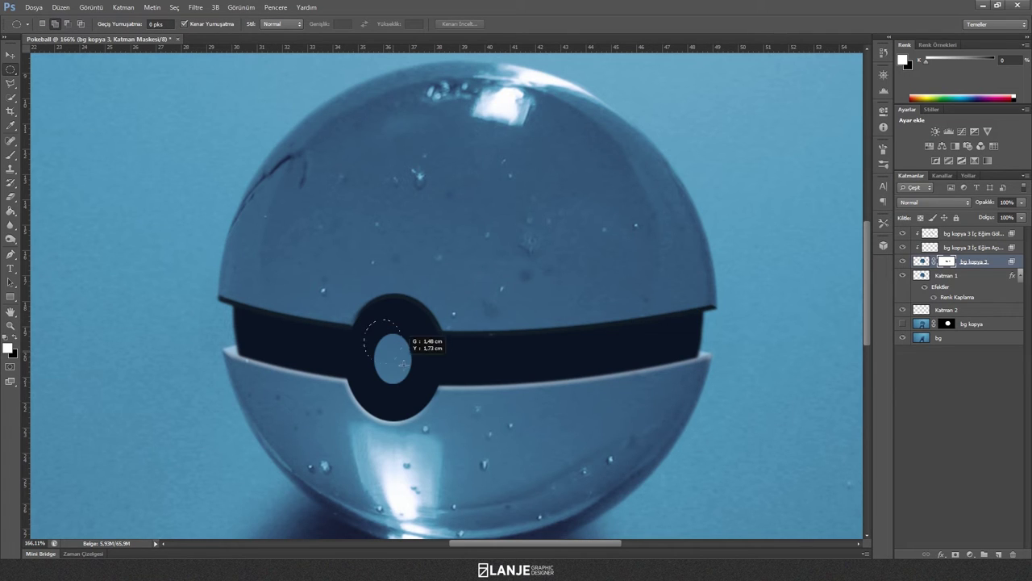
key("ctrl+d")
left_click_drag(364, 325, 414, 390)
key("ctrl+d")
left_click_drag(373, 326, 418, 393)
key("ctrl+d")
left_click_drag(370, 321, 419, 393)
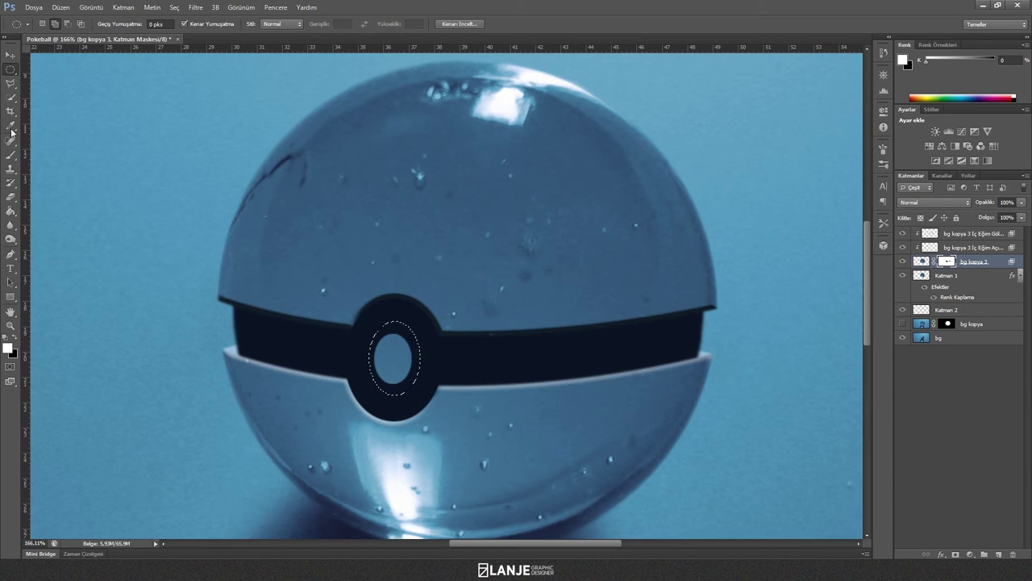
left_click(10, 168)
Set the Clone Stamp opacity to 23% and try cloning inside the oval selection.
left_click(190, 24)
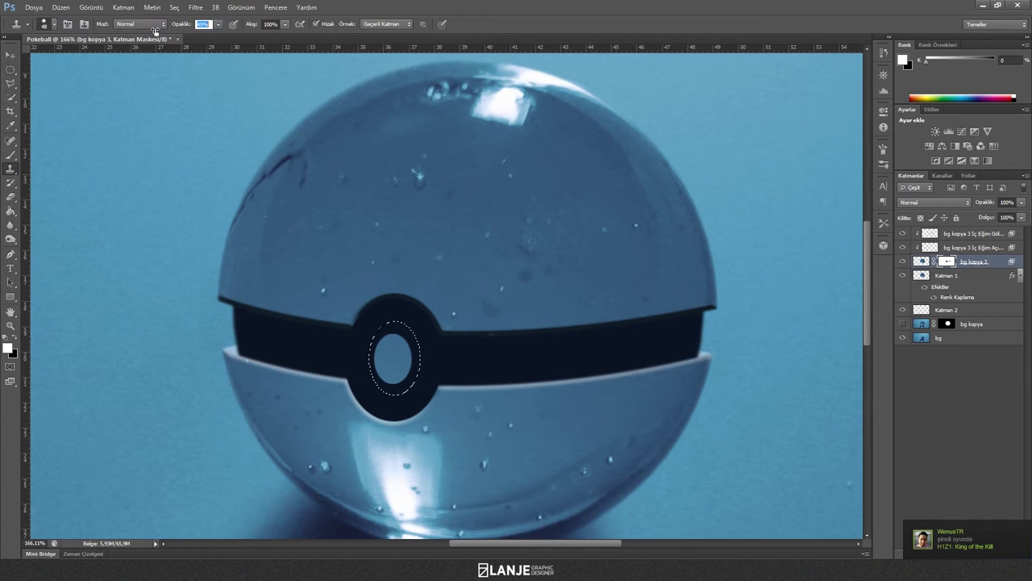
type("23")
key("Return")
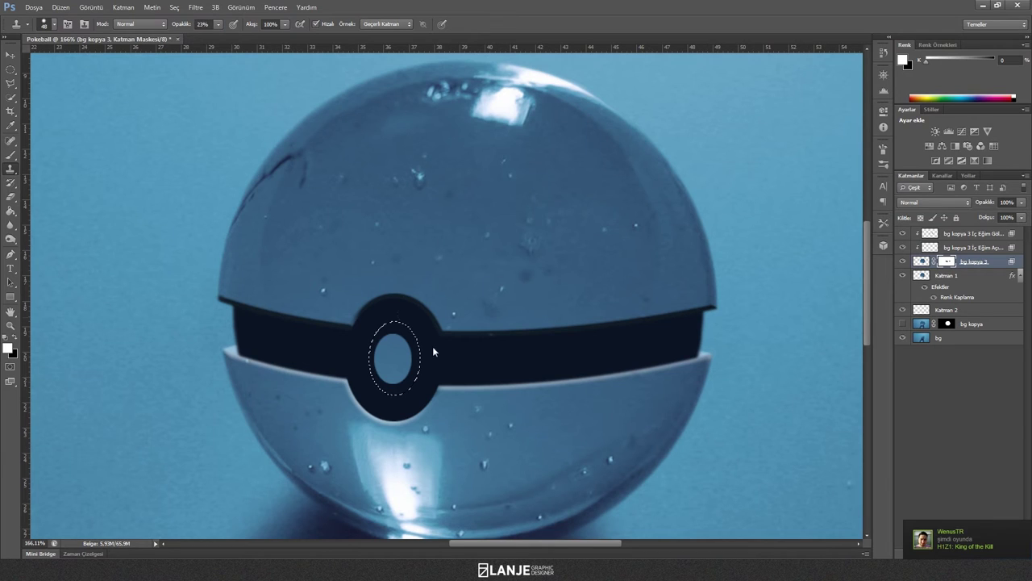
left_click(433, 352)
left_click(11, 154)
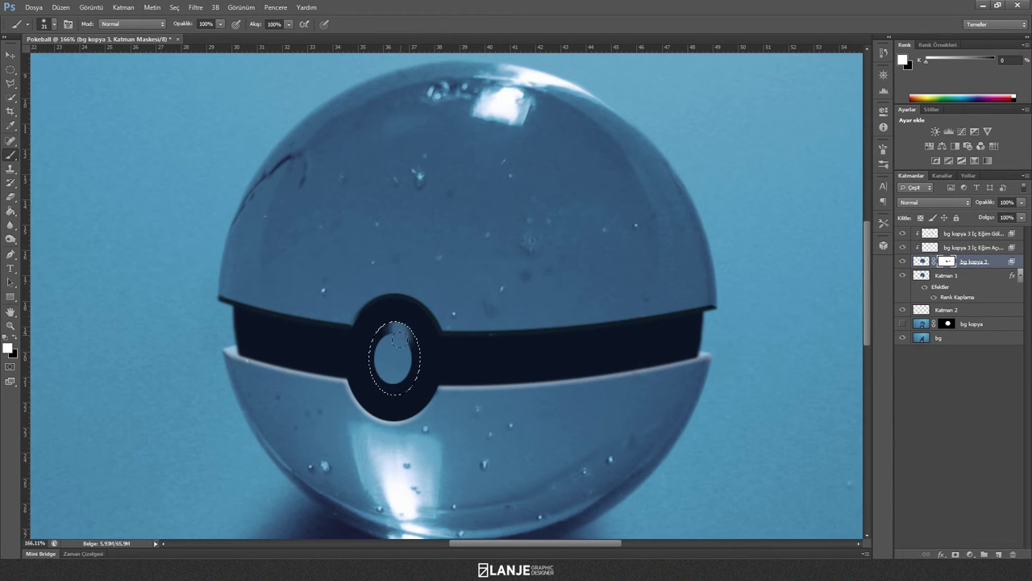
Paint the ring's right part at 35% brush opacity inside the selection, then deselect.
left_click(184, 25)
type("35")
key("Return")
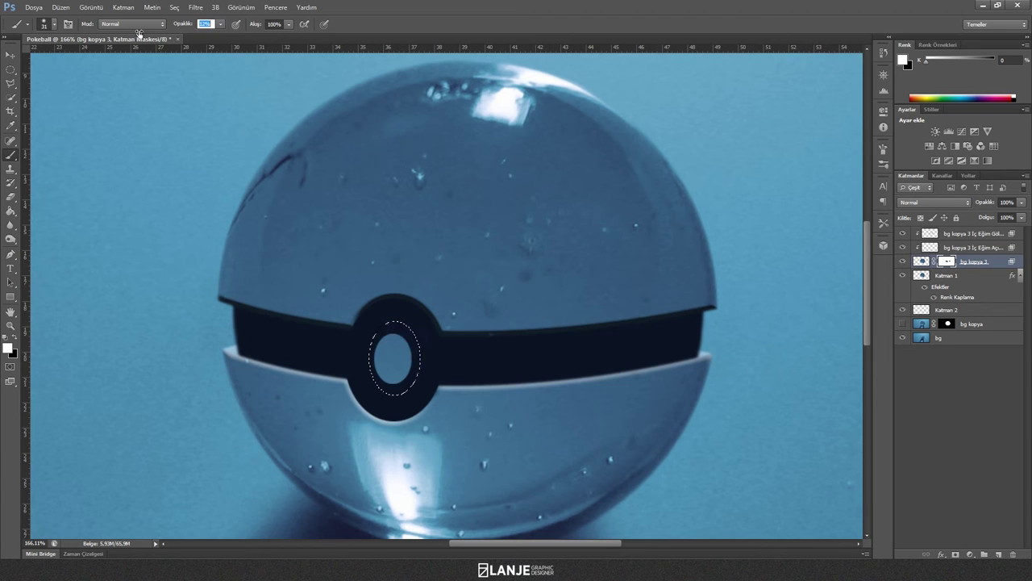
left_click_drag(387, 319, 411, 379)
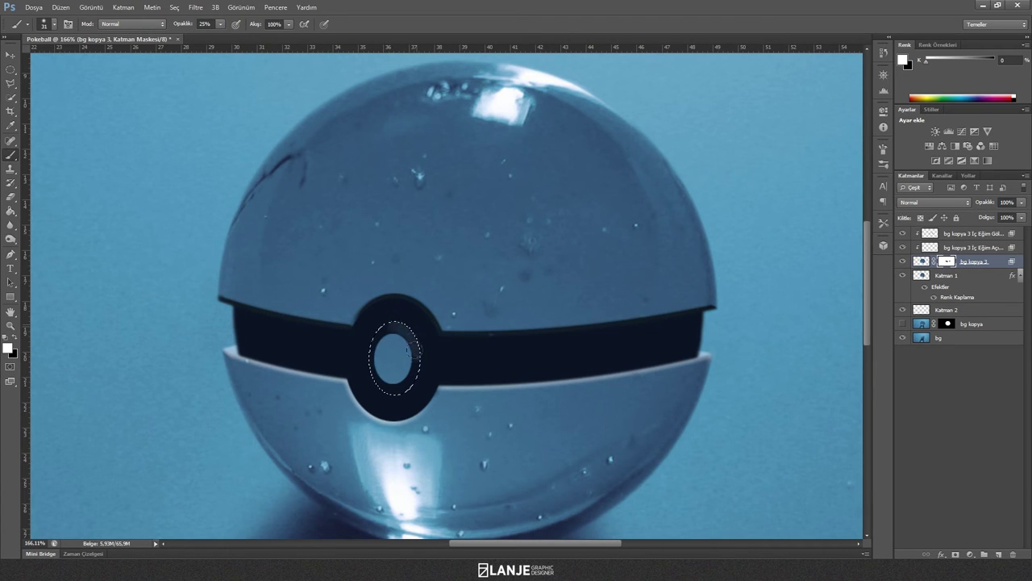
key("ctrl+d")
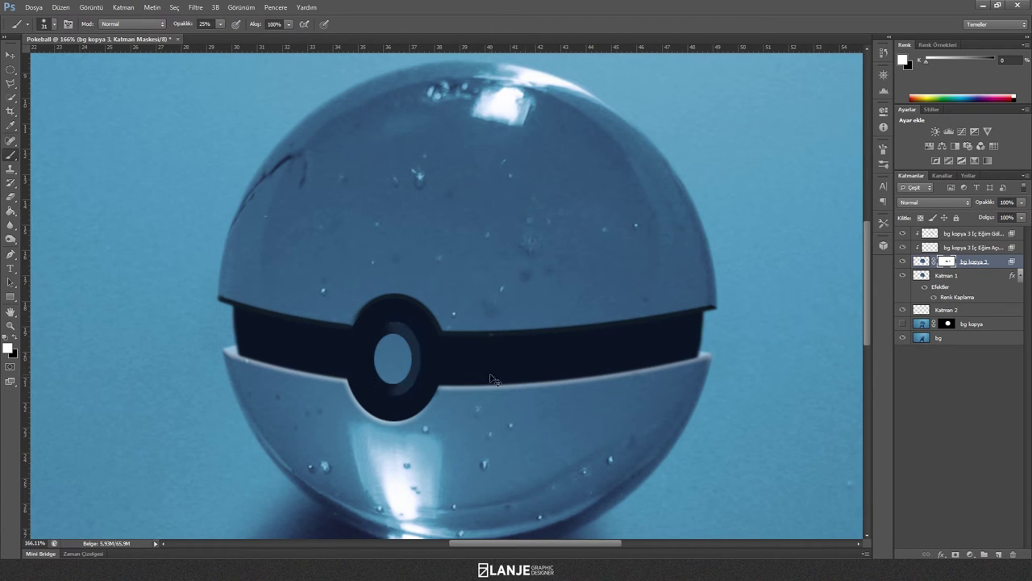
scroll(517, 371, "down", 3)
scroll(553, 361, "up", 2)
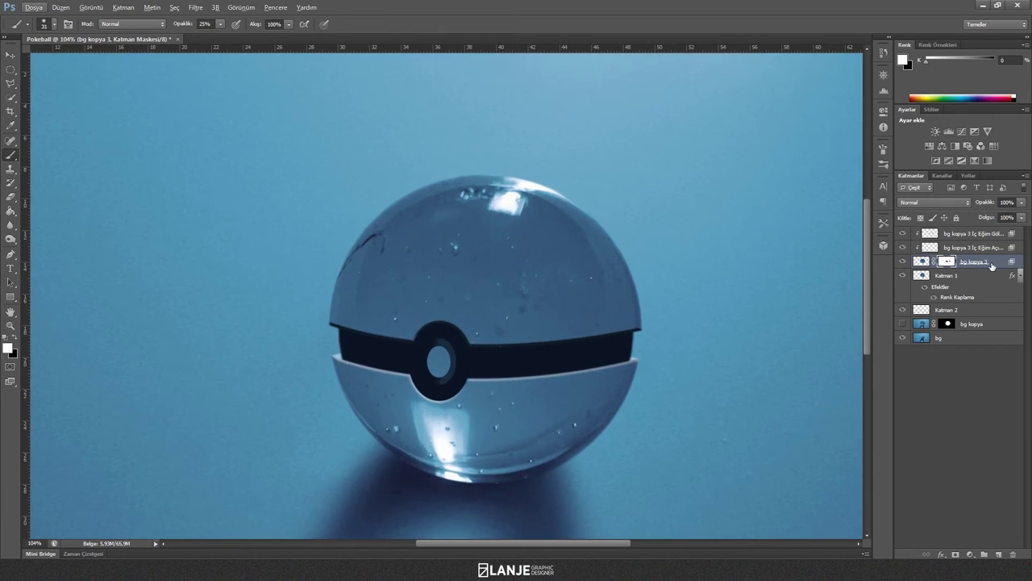
scroll(693, 398, "up", 3)
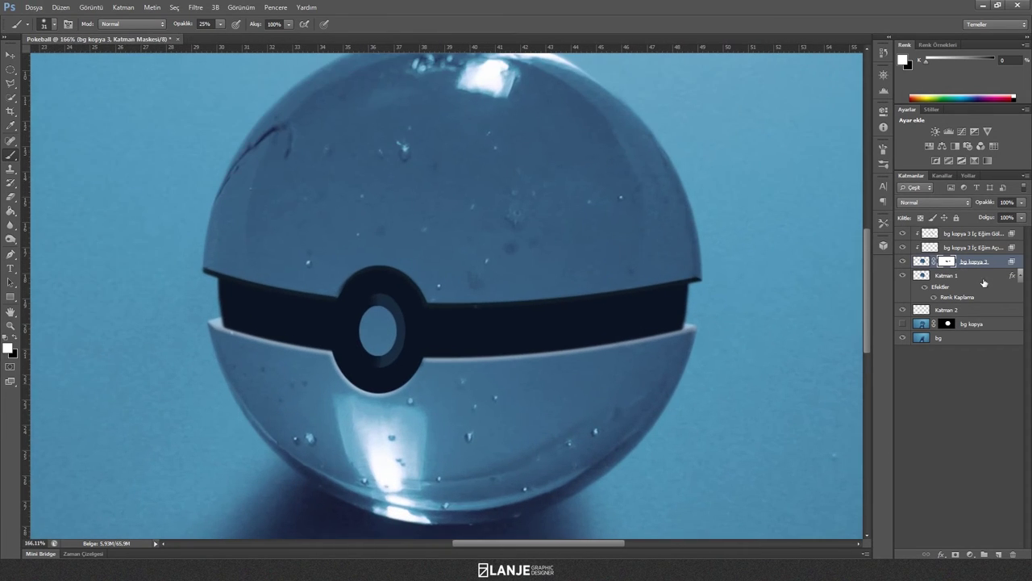
left_click(960, 278)
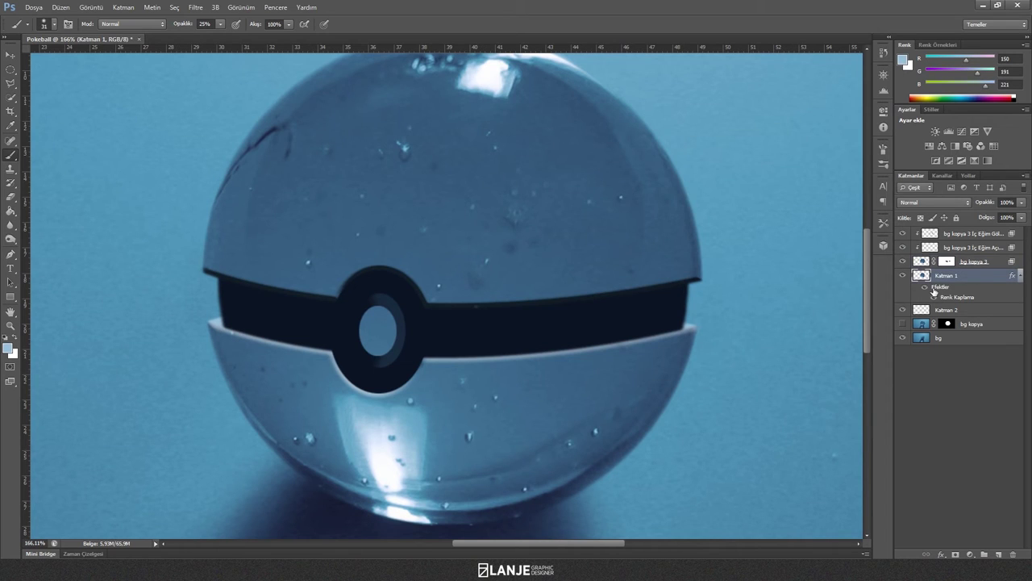
Remove the two old İç Eğim bevel layers above the ball.
double_click(994, 278)
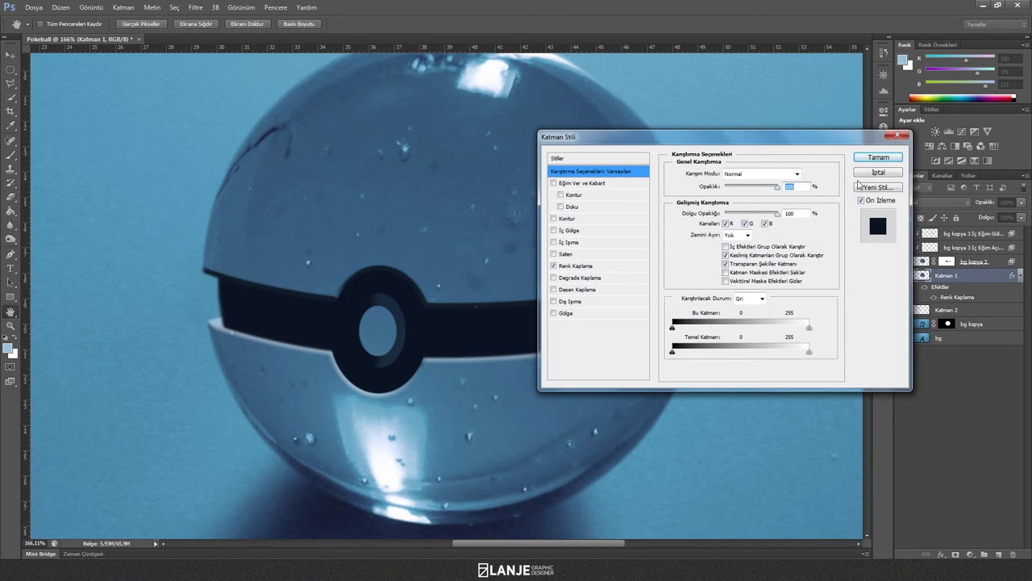
key("Escape")
left_click(985, 250)
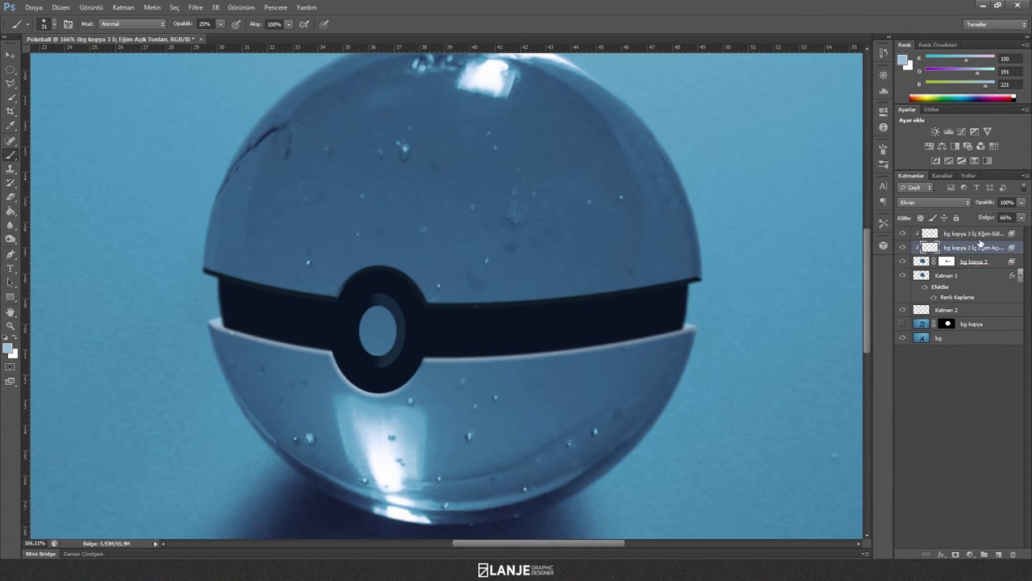
key("ctrl+e")
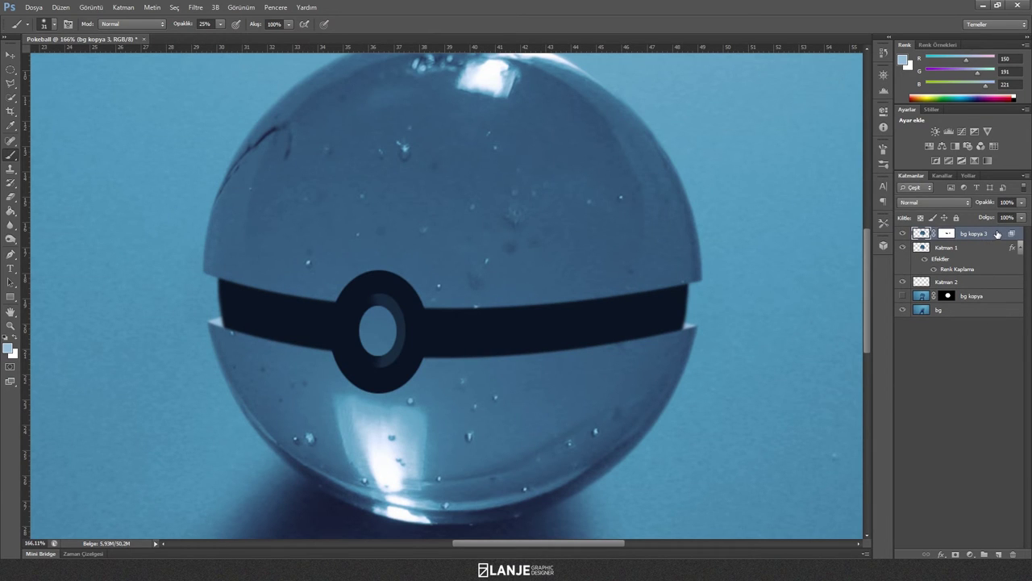
Give bg kopya 3 a Bevel and Emboss with lowered highlight and shadow opacities, split into layers.
double_click(998, 233)
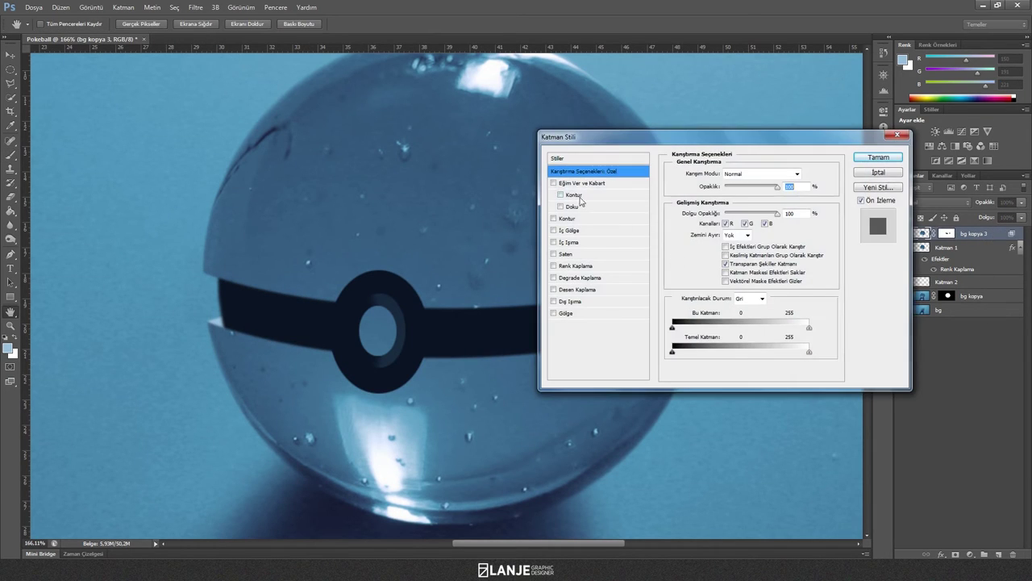
left_click(553, 183)
left_click(595, 185)
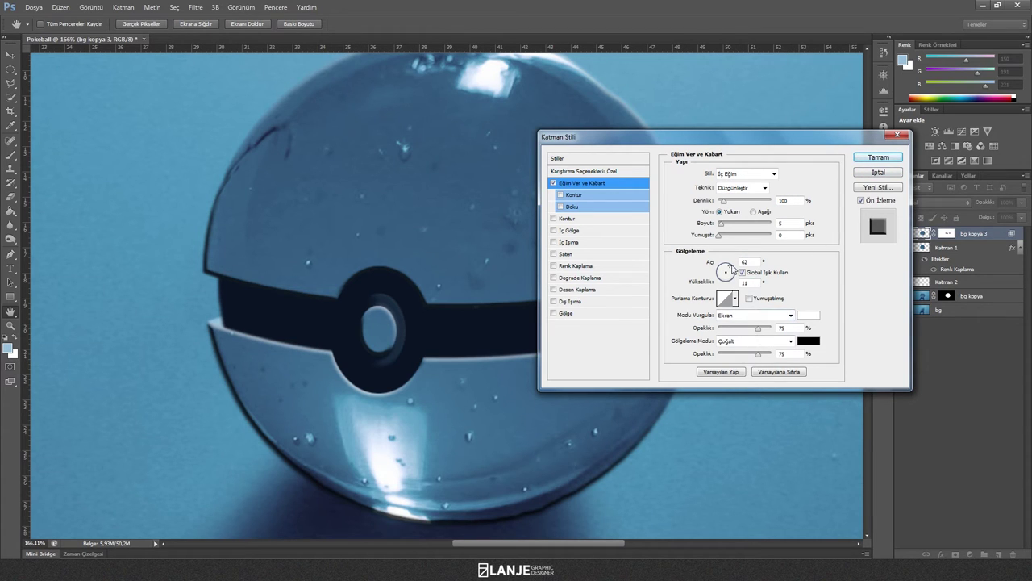
left_click_drag(758, 354, 748, 355)
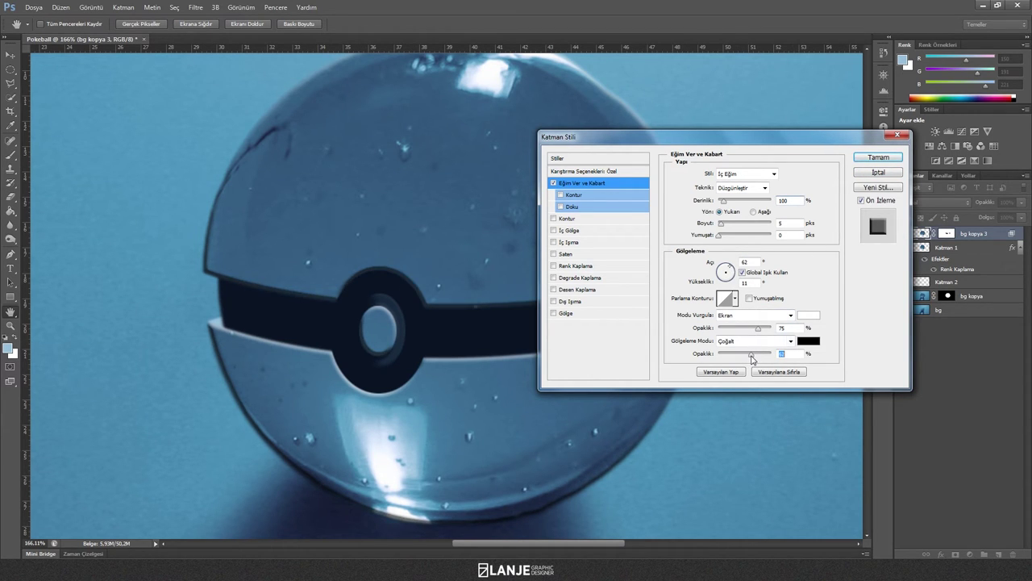
left_click_drag(759, 328, 749, 333)
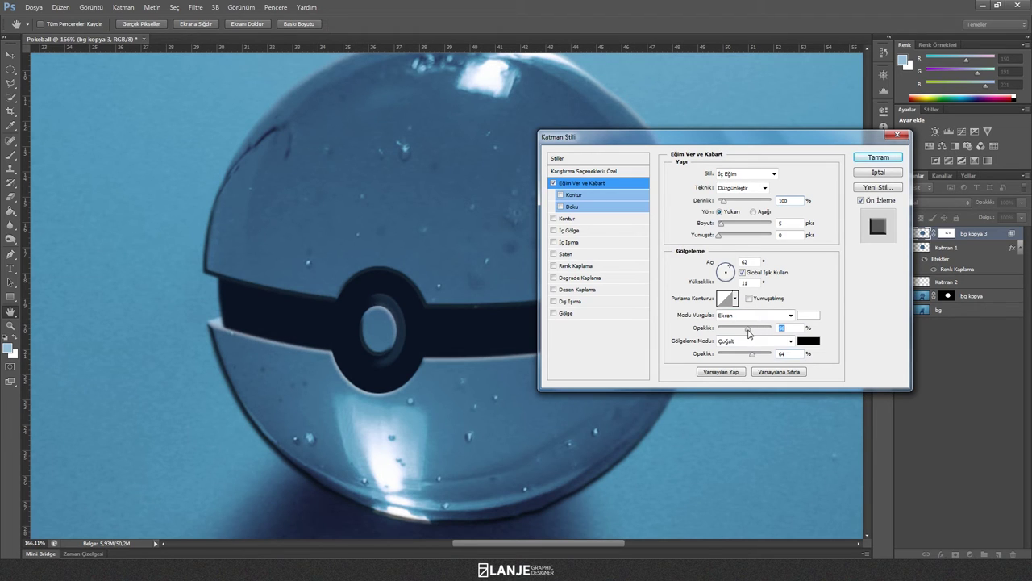
left_click(874, 159)
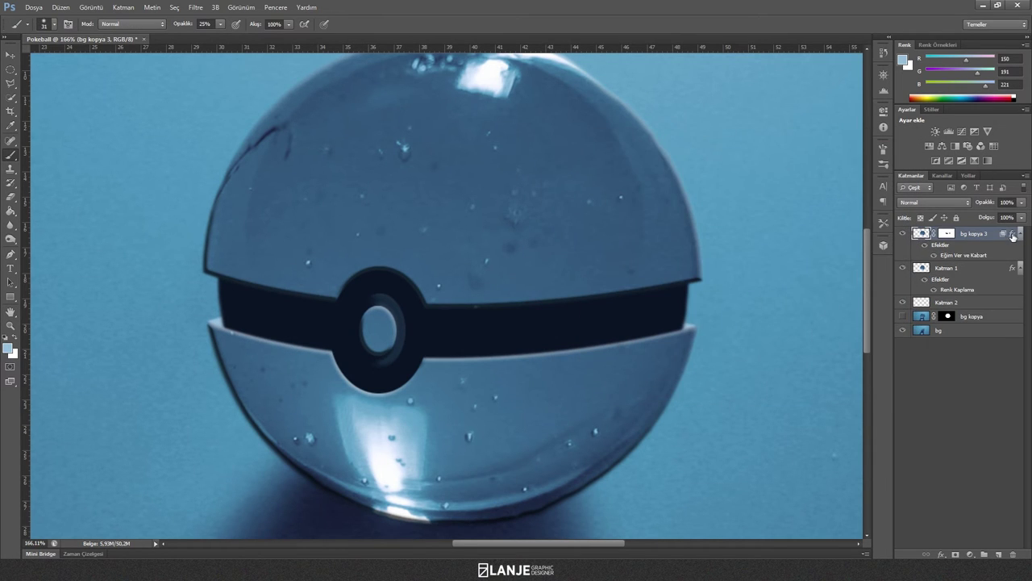
right_click(1014, 236)
left_click(929, 458)
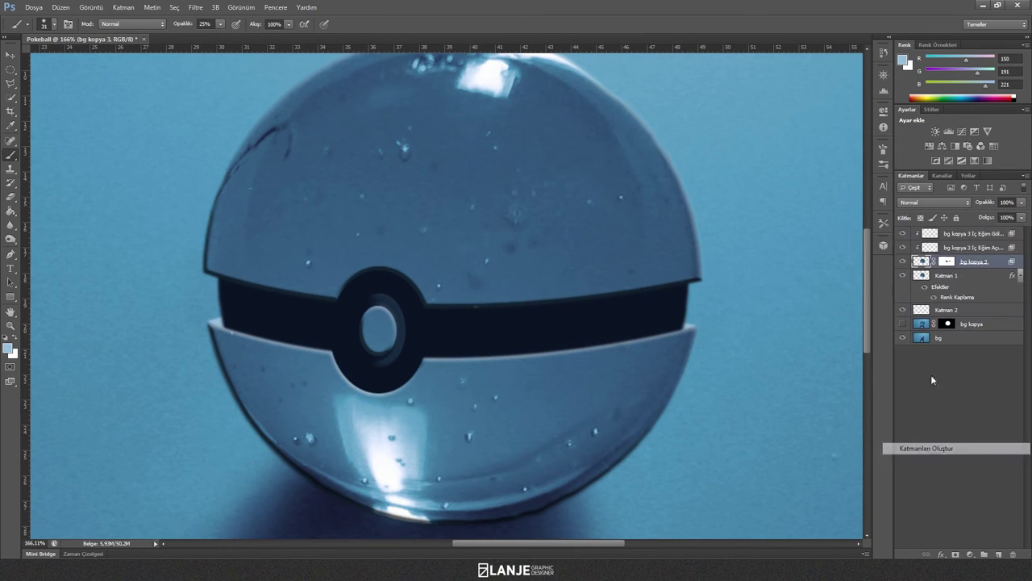
Erase the new bevel highlight along the upper-right rim and the shadow along the left and lower rims.
left_click(985, 250)
scroll(589, 230, "down", 1)
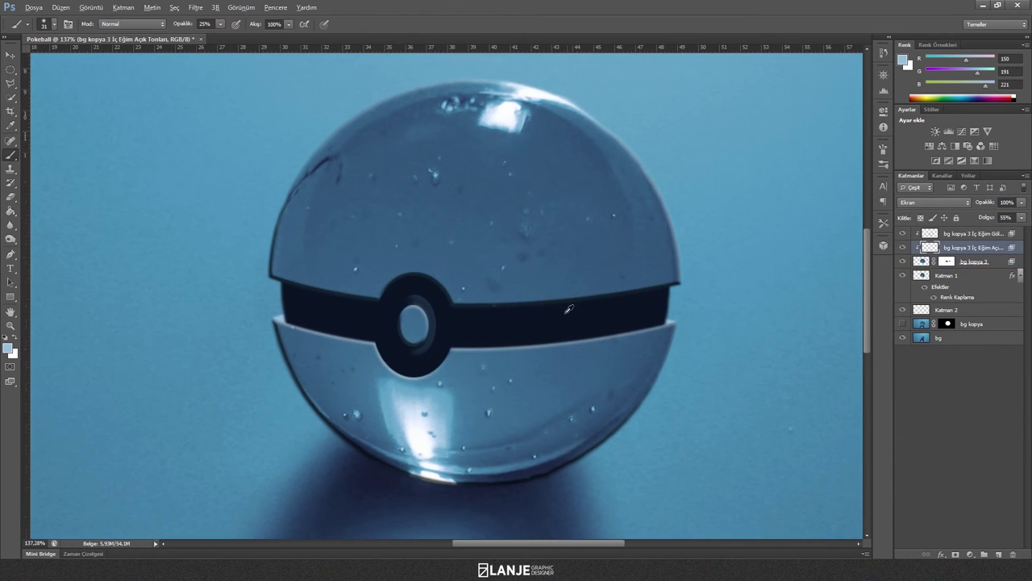
left_click(11, 196)
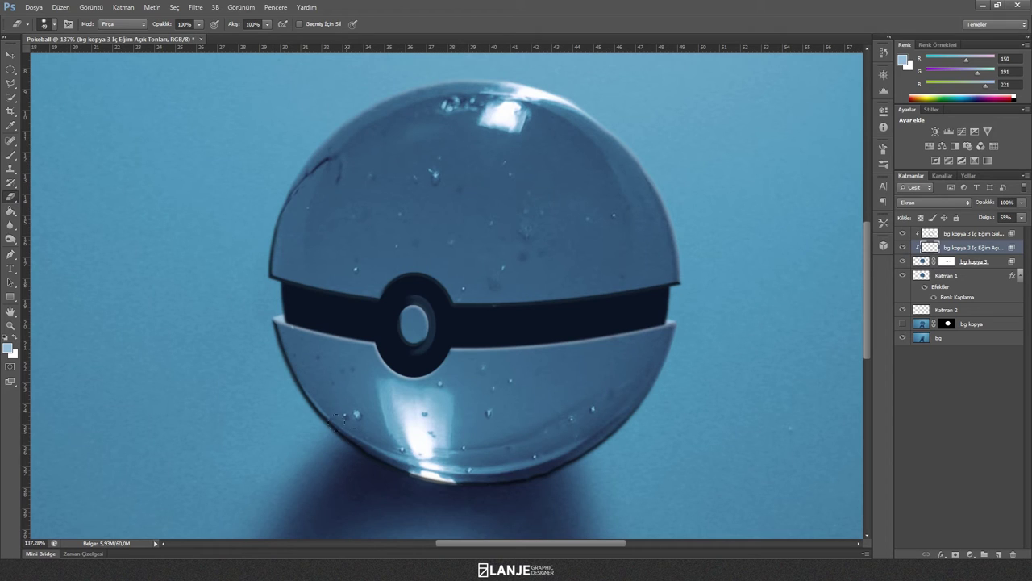
mouse_move(675, 269)
left_mouse_down()
mouse_move(678, 245)
mouse_move(606, 131)
mouse_move(451, 81)
mouse_move(292, 148)
left_mouse_up()
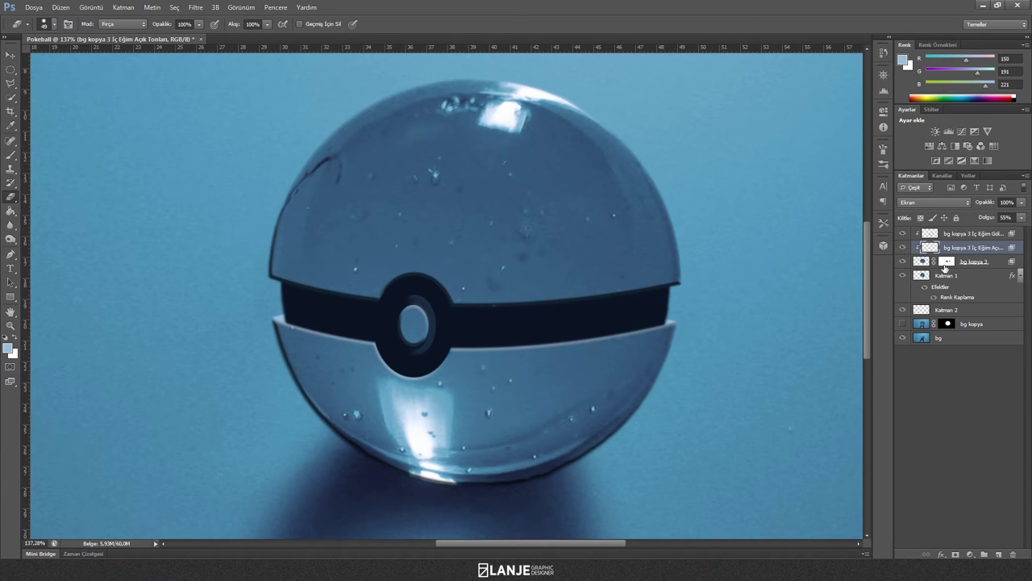
left_click(975, 233)
left_click_drag(272, 274, 276, 200)
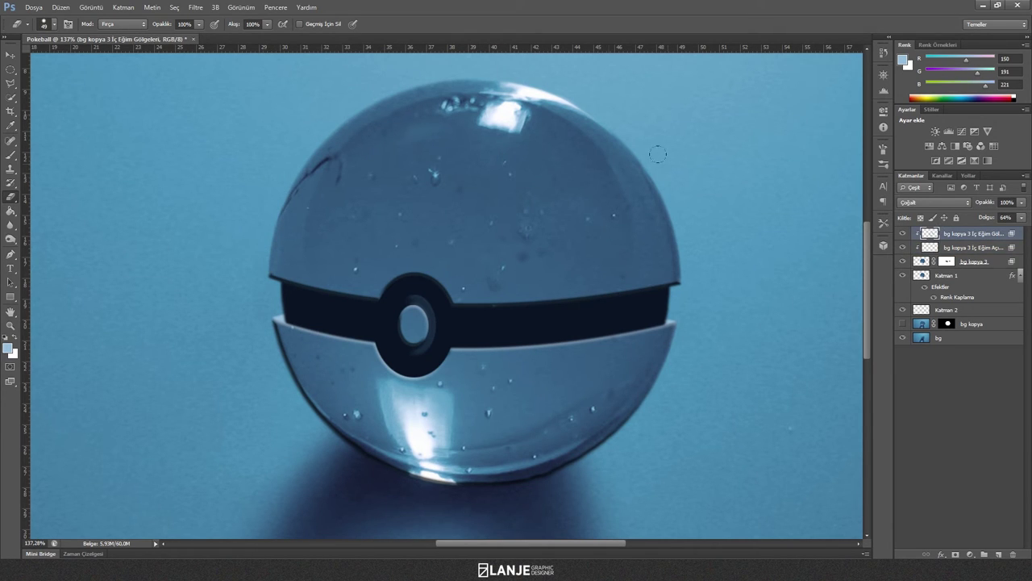
mouse_move(655, 360)
left_mouse_down()
mouse_move(585, 455)
mouse_move(516, 482)
mouse_move(445, 484)
mouse_move(280, 399)
mouse_move(262, 342)
mouse_move(286, 388)
mouse_move(290, 367)
left_mouse_up()
scroll(260, 378, "up", 2)
right_click(265, 337)
key("Return")
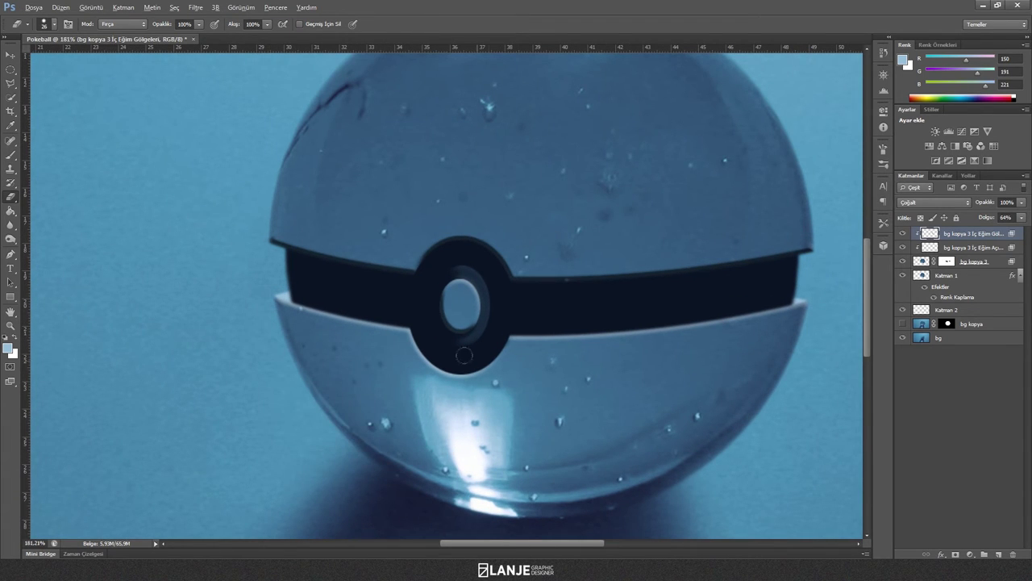
Nudge the bevel shadows layer left and down and the highlights layer left and up to align them.
scroll(464, 355, "down", 3)
scroll(603, 375, "up", 1)
scroll(676, 373, "down", 1)
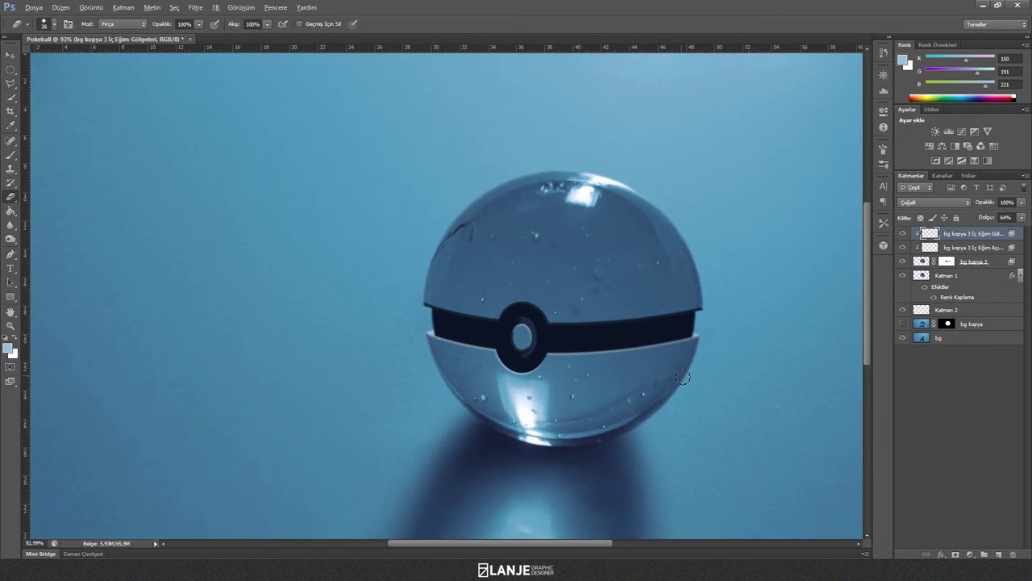
scroll(686, 376, "up", 1)
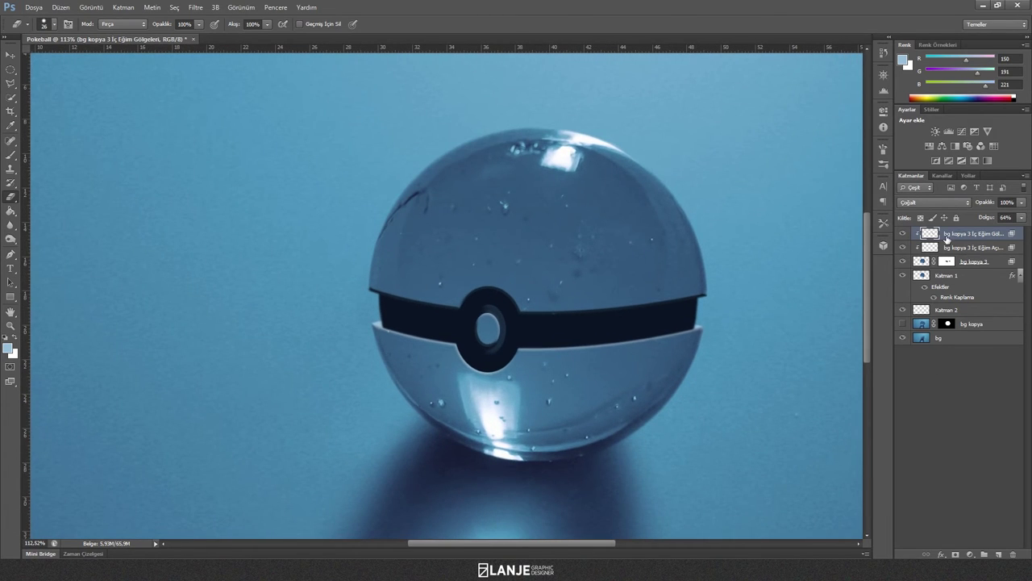
scroll(766, 298, "up", 2)
key("ctrl+t")
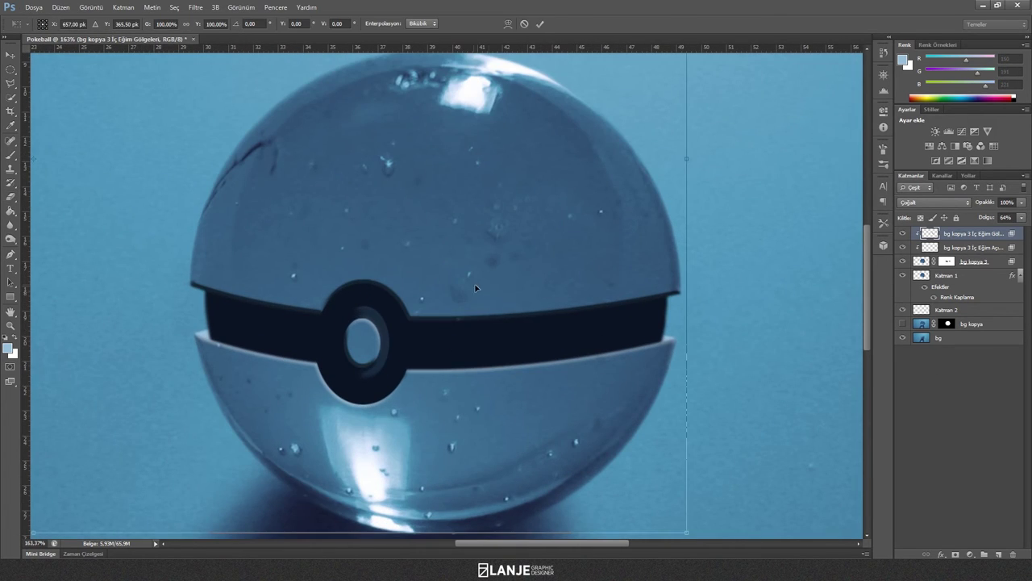
key("Left")
key("Left")
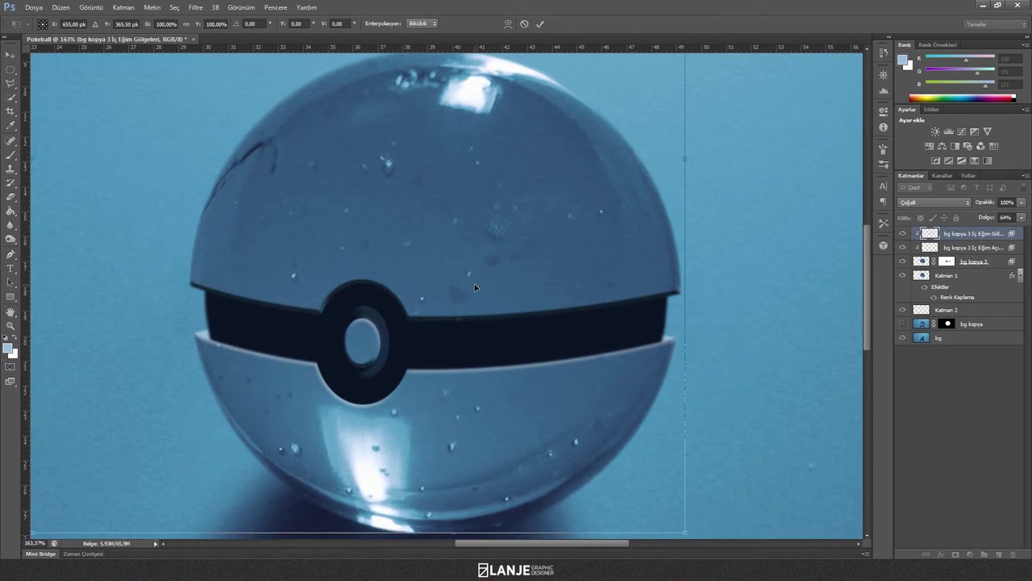
key("Down")
key("Left")
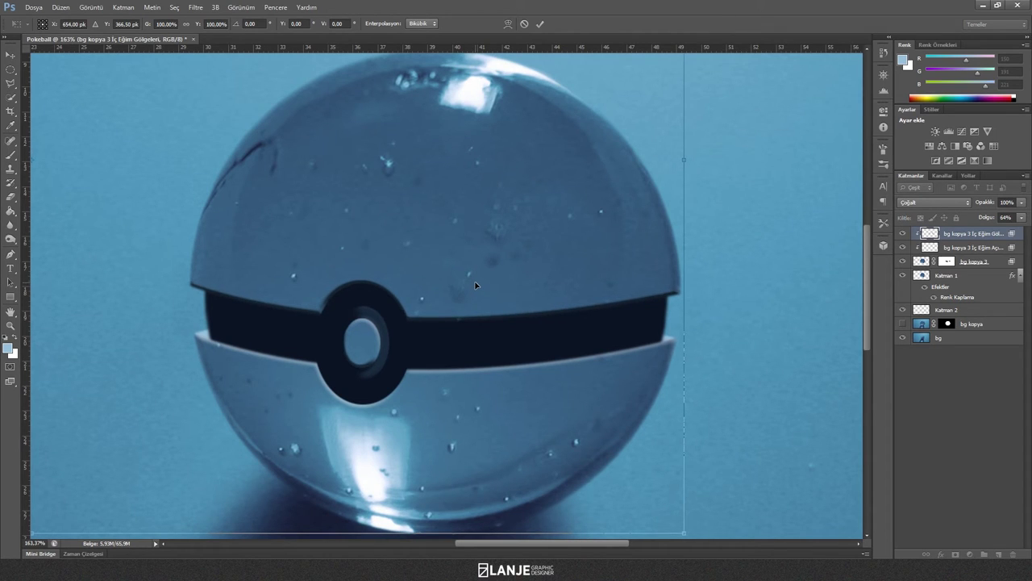
left_click(955, 248)
key("Right")
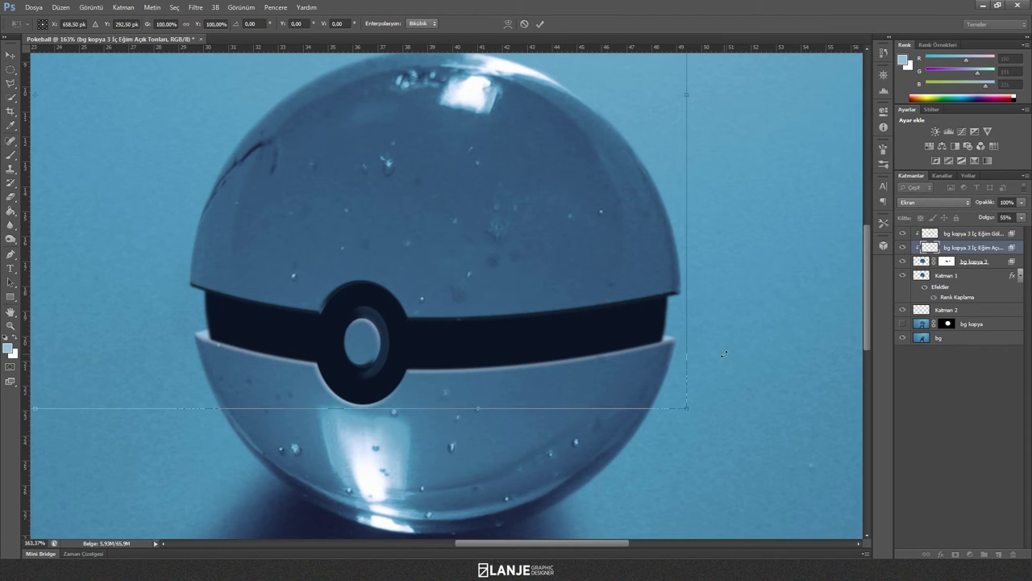
key("Left")
key("Left")
key("Up")
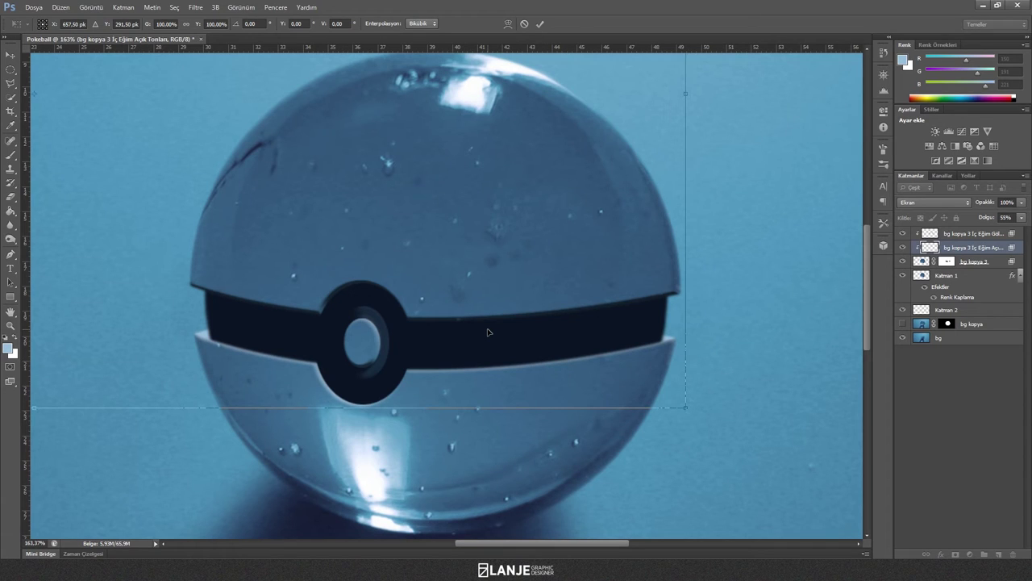
key("Return")
Fit the whole image in view and add a Curves adjustment layer.
key("e")
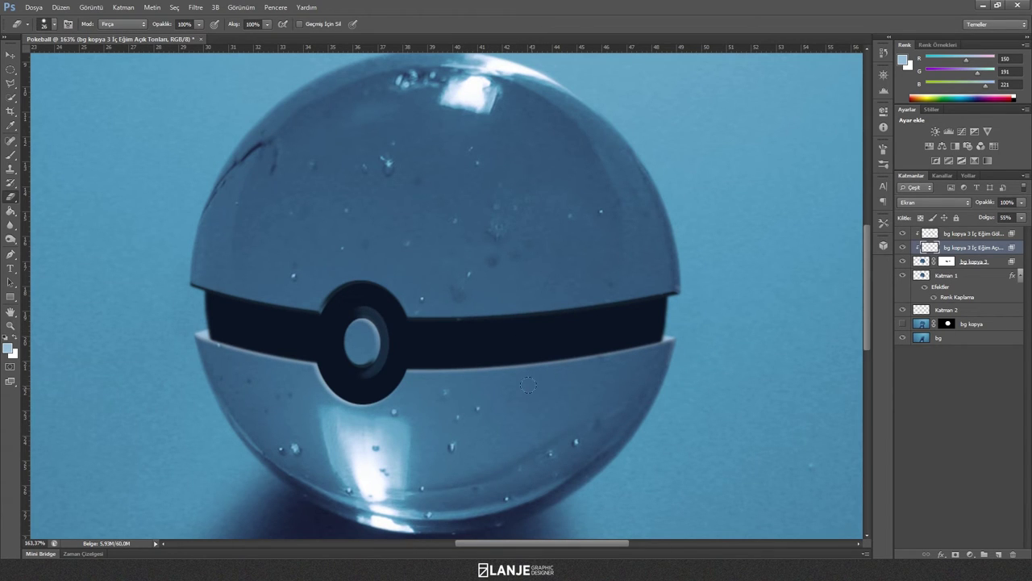
key("ctrl+0")
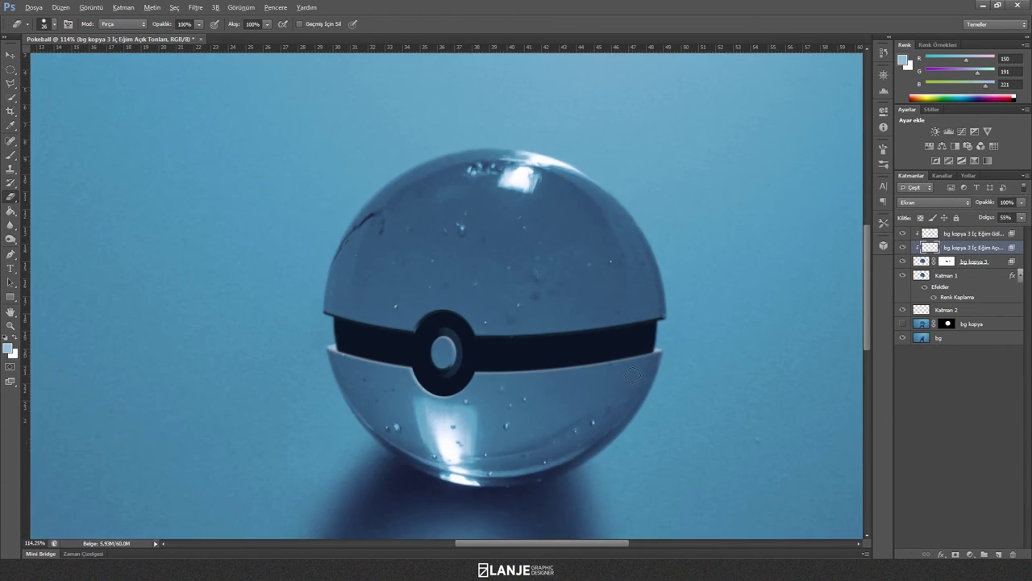
left_click(972, 233)
left_click(977, 353)
left_click(970, 233)
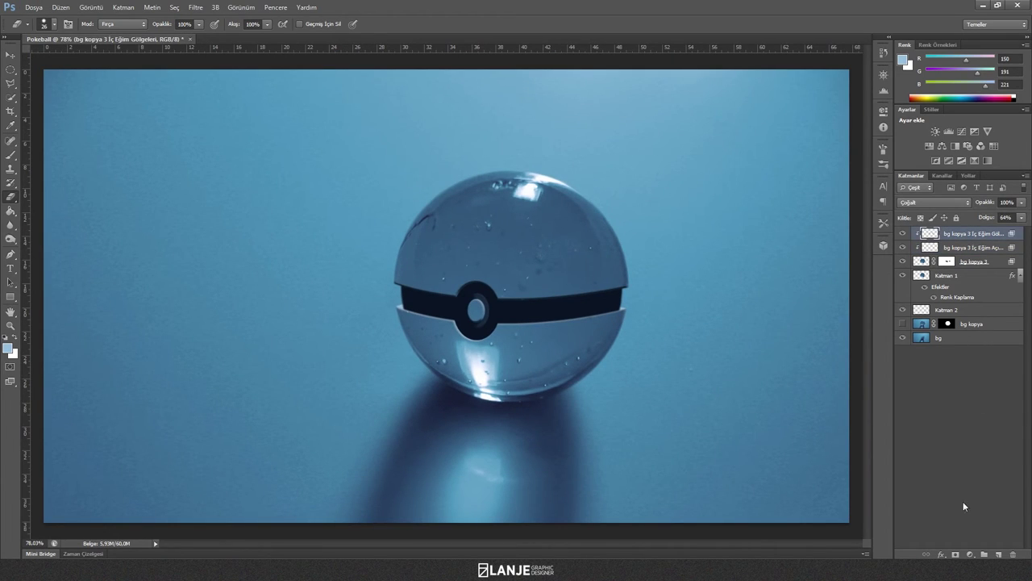
left_click(961, 131)
Raise the upper curve point and darken the shadows point in the Curves adjustment.
left_click_drag(833, 182, 830, 177)
left_click_drag(788, 227, 780, 233)
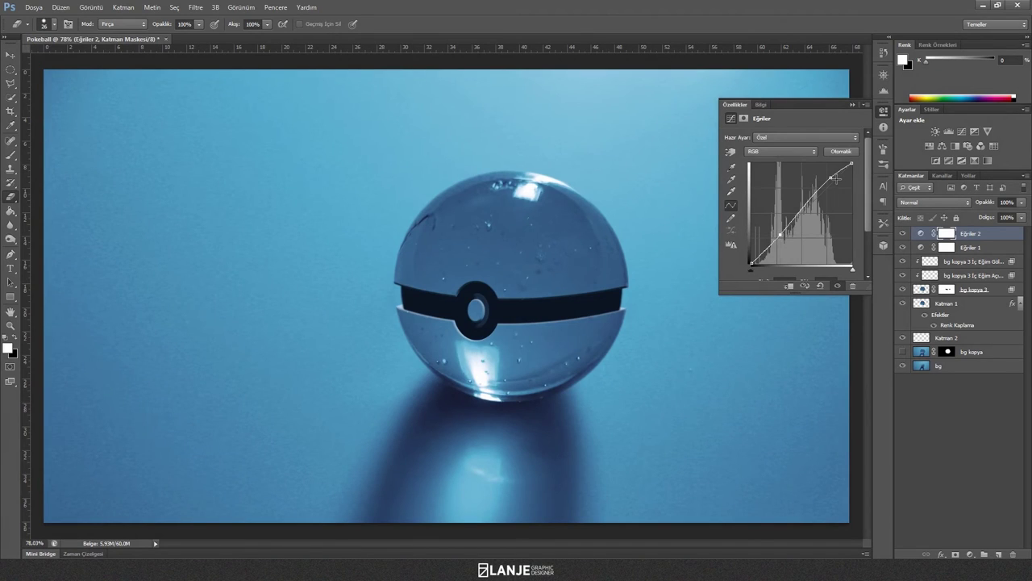
left_click(853, 106)
Delete Eğriler 1's layer mask and fit the photo back in the window.
left_click(961, 406)
left_click(978, 248)
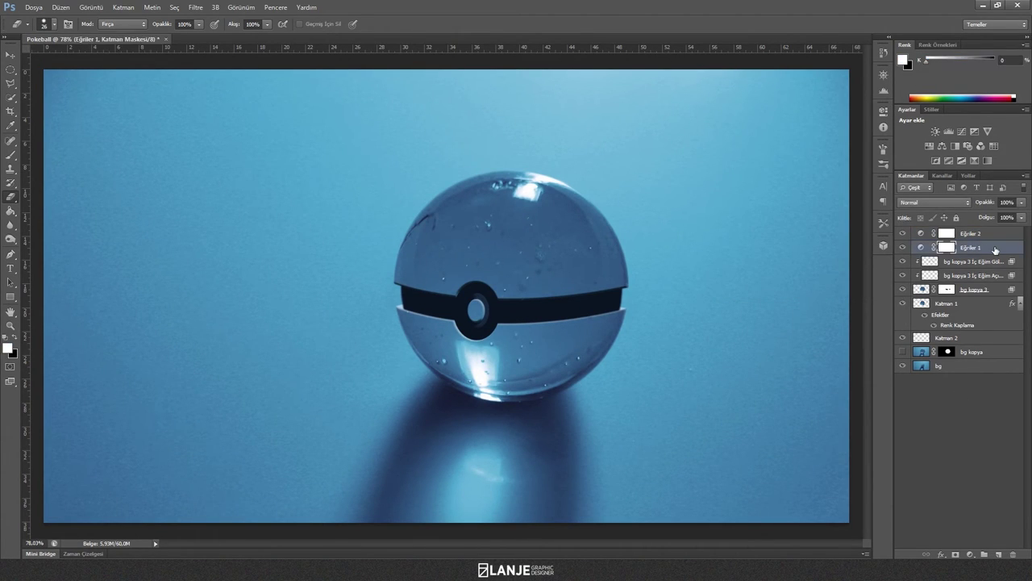
left_click(1004, 553)
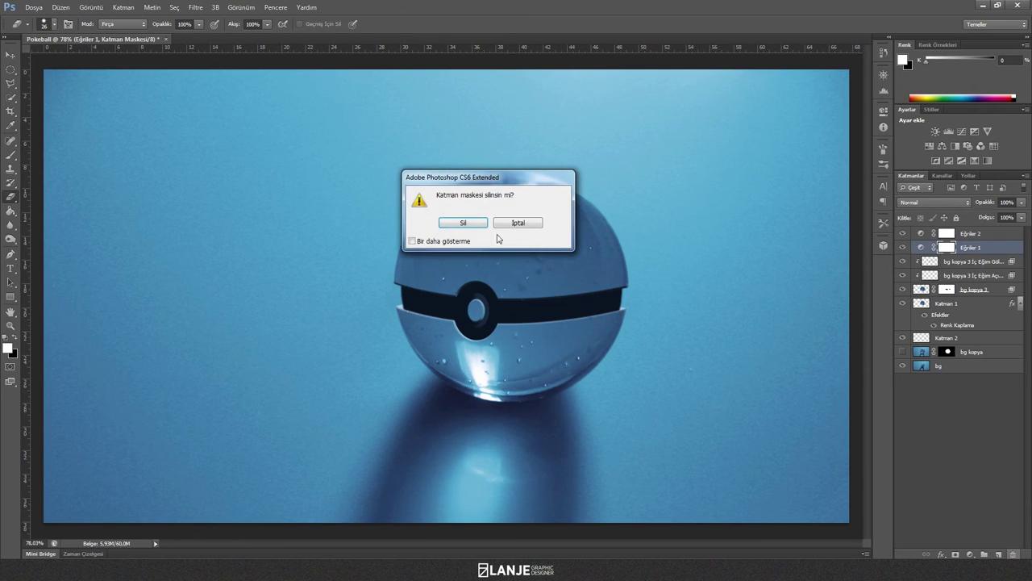
left_click(473, 225)
scroll(839, 355, "down", 1)
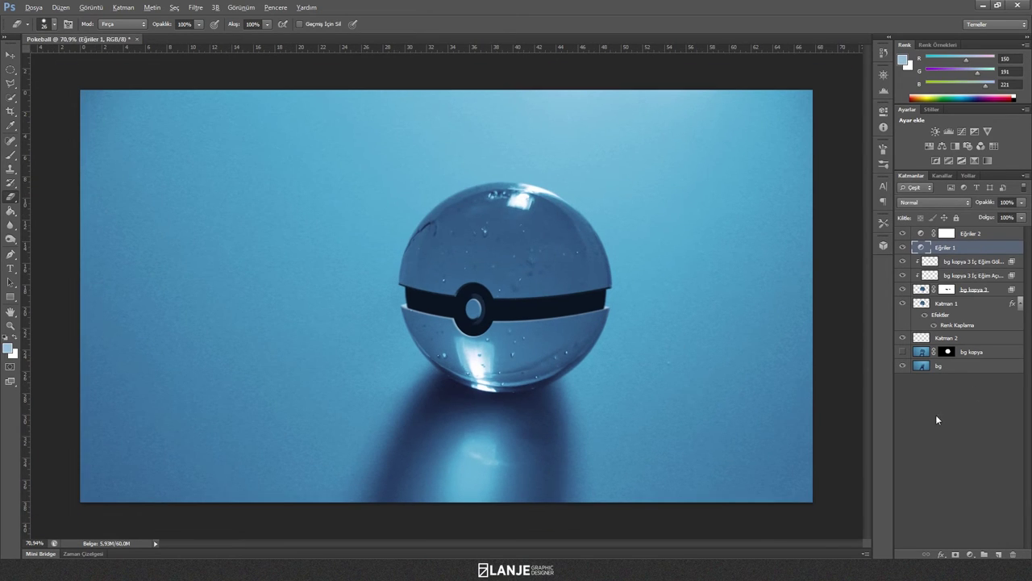
scroll(566, 377, "down", 1)
key("ctrl+0")
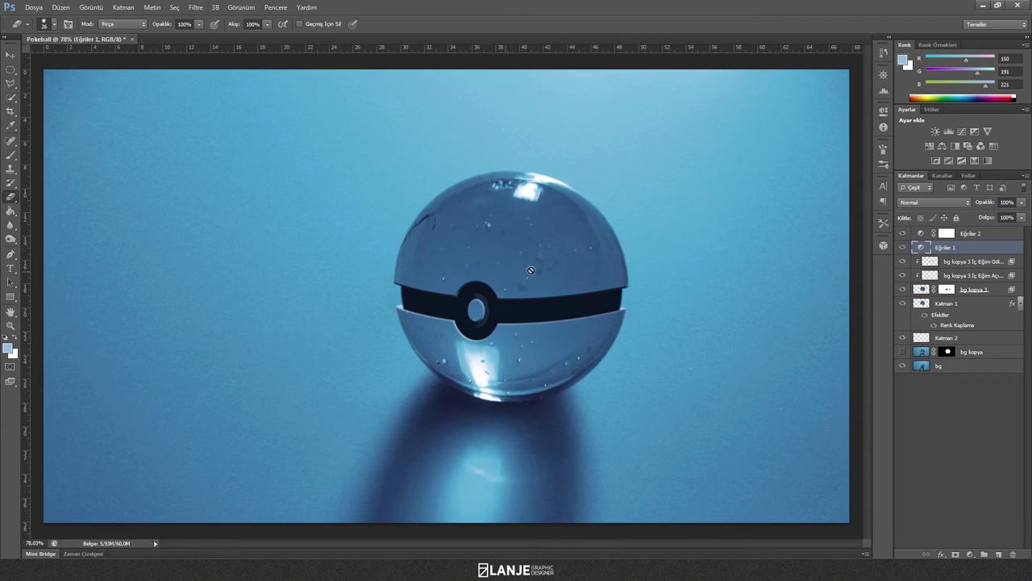
Open mew.png from the desktop in Photoshop and zoom in on Mew.
double_click(382, 5)
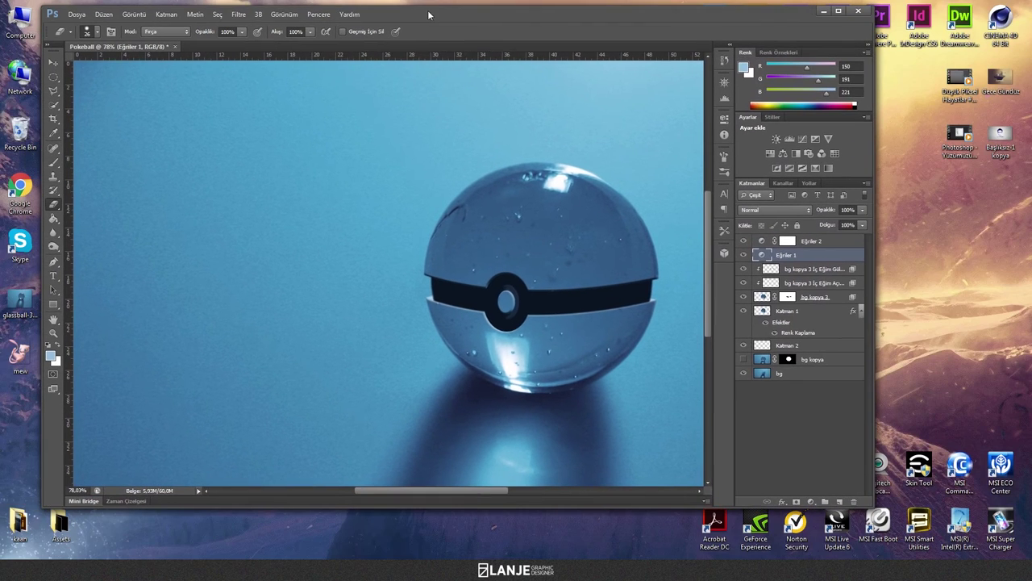
left_click_drag(16, 361, 463, 18)
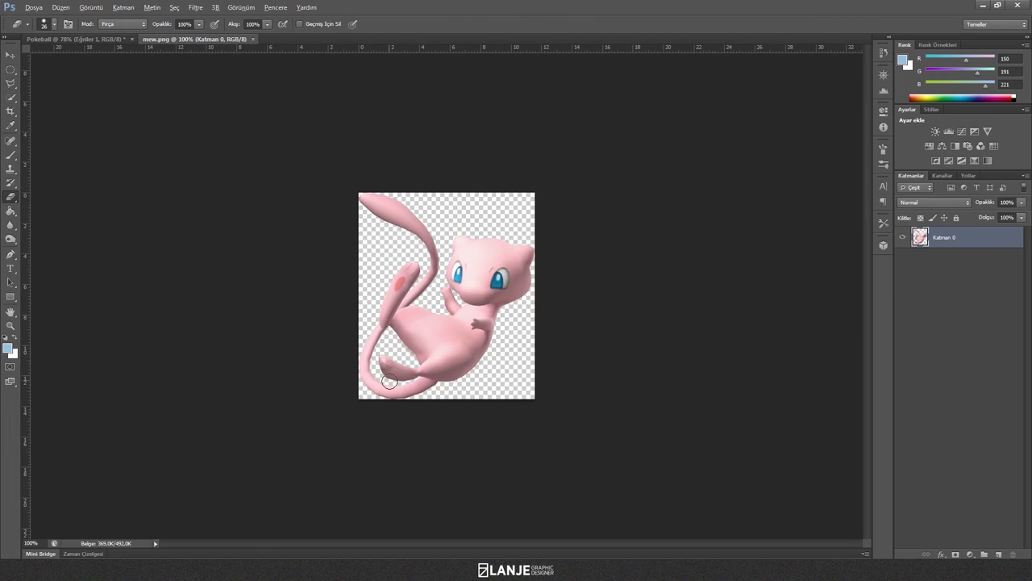
left_click_drag(420, 229, 788, 242)
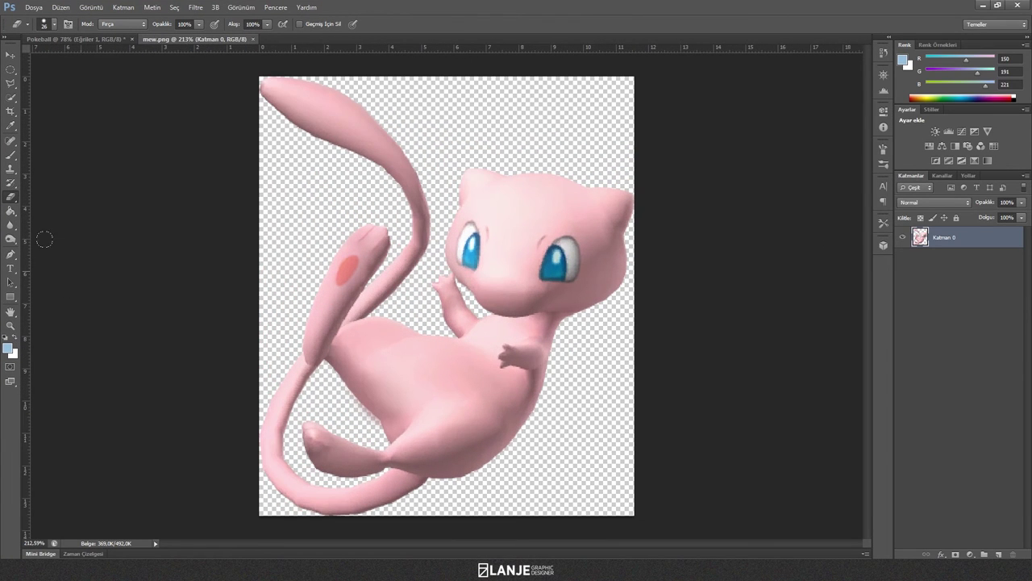
scroll(347, 391, "up", 2)
Erase the fringe along Mew's lower body and right cheek with a 14 px eraser.
right_click(346, 416)
left_click_drag(379, 443, 364, 443)
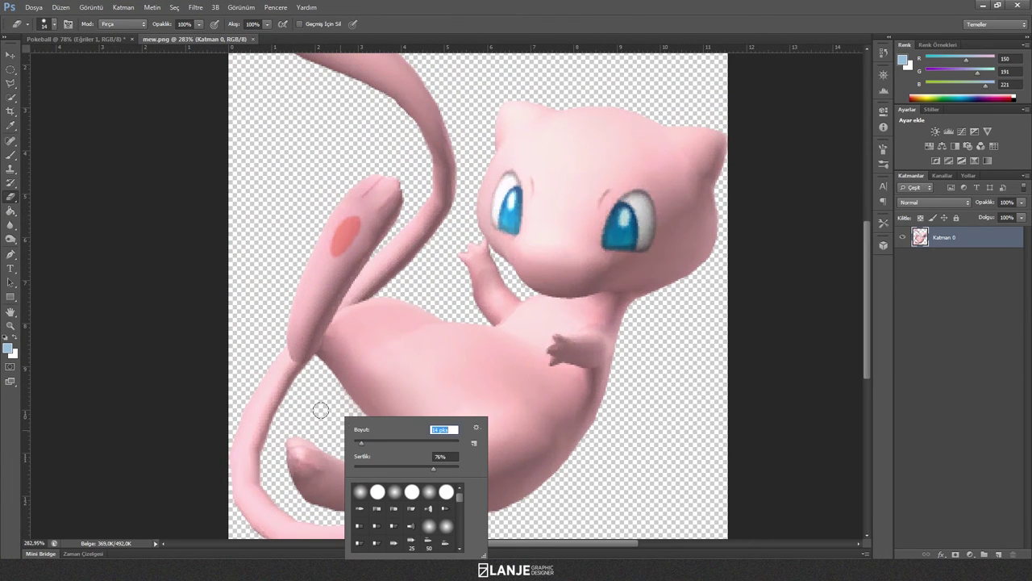
key("Return")
mouse_move(331, 409)
left_mouse_down()
mouse_move(375, 442)
mouse_move(369, 431)
left_mouse_up()
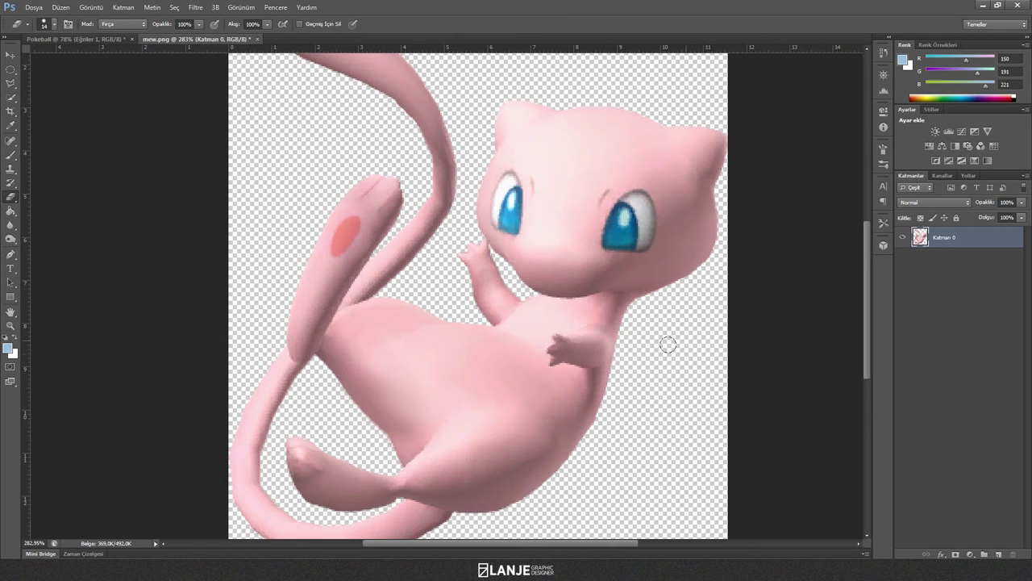
left_click_drag(723, 214, 715, 261)
scroll(453, 463, "down", 1)
scroll(453, 463, "down", 1)
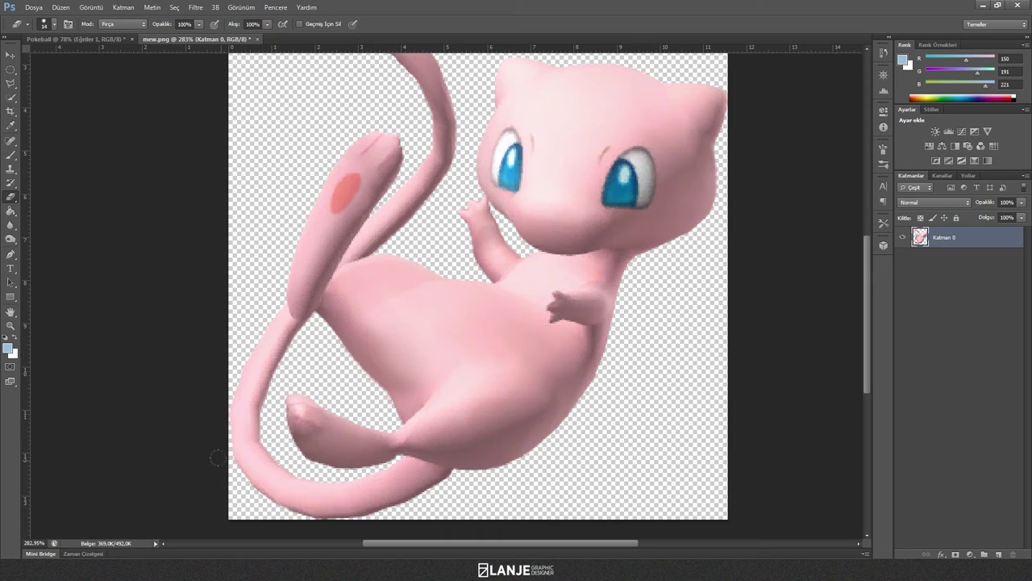
scroll(404, 215, "up", 1)
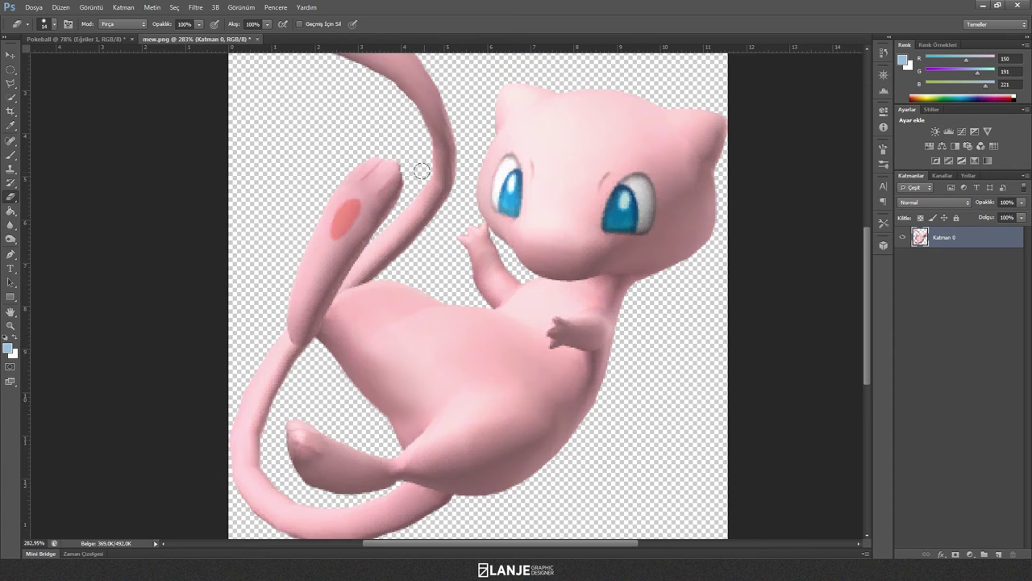
scroll(426, 171, "up", 1)
scroll(452, 125, "up", 1)
scroll(388, 108, "up", 1)
scroll(355, 116, "up", 1)
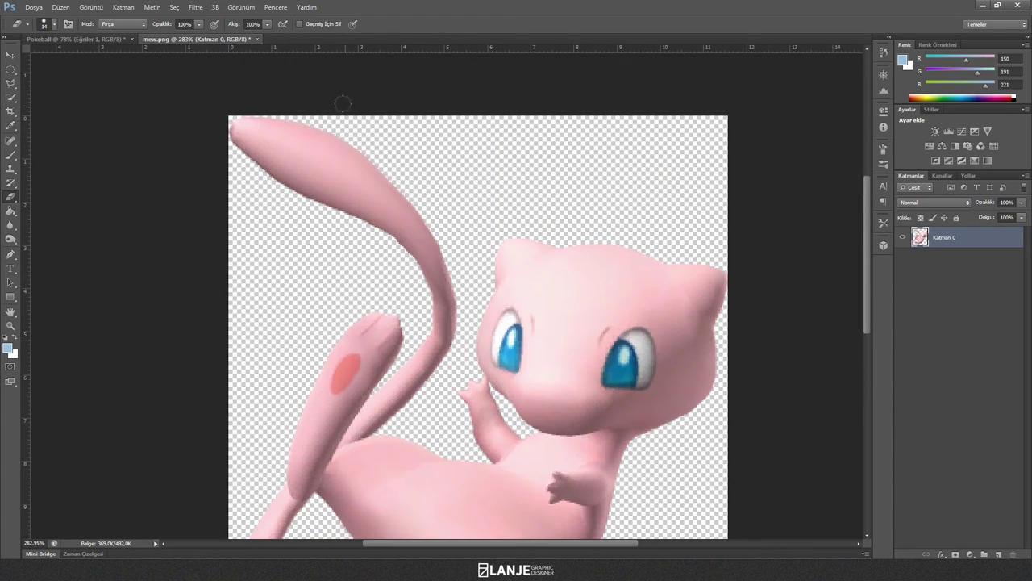
scroll(304, 107, "down", 3)
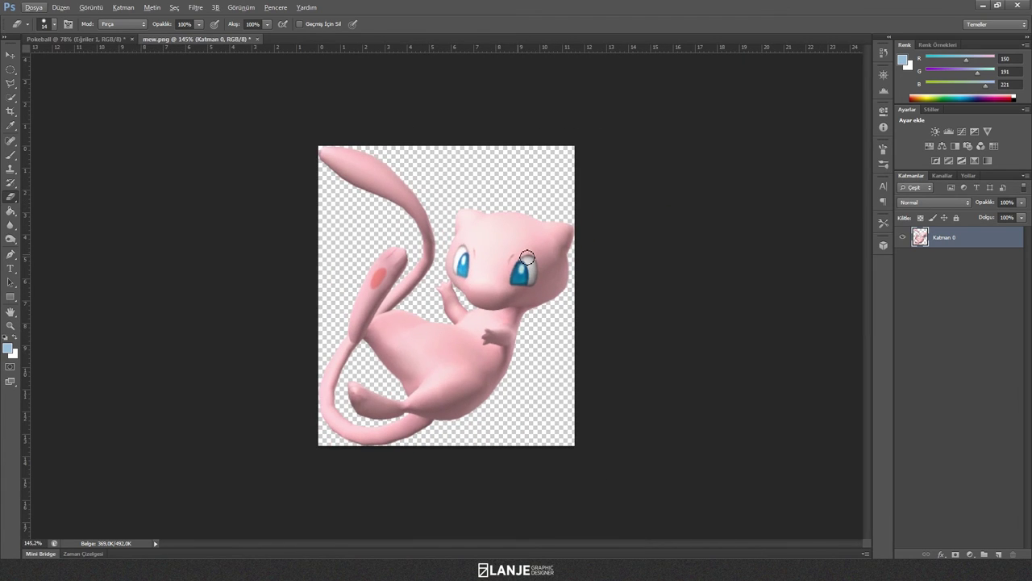
left_click(11, 56)
Bring Mew into the glass ball, rotated slightly counterclockwise and enlarged to about 112%.
left_click_drag(487, 268, 500, 231)
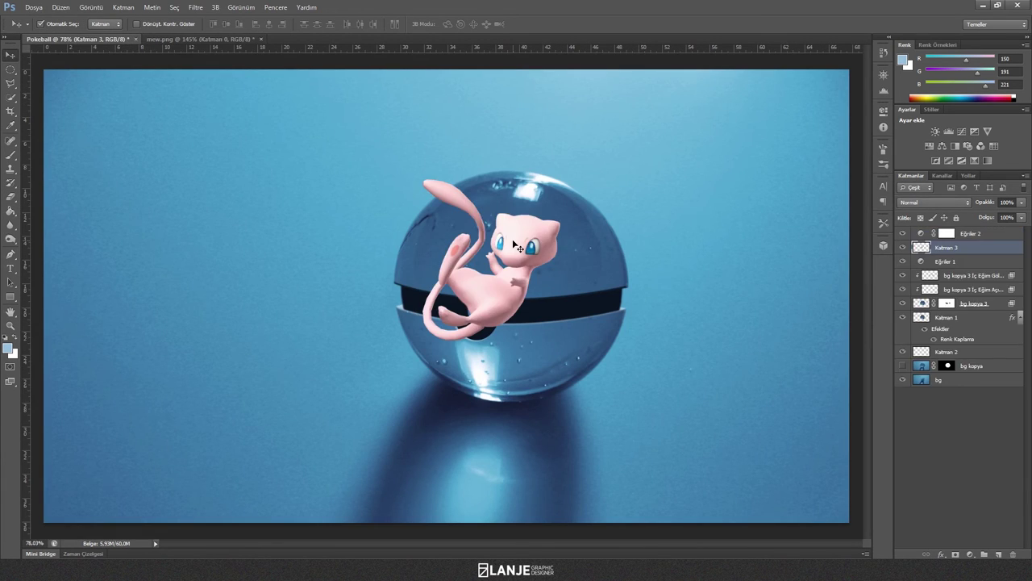
left_click_drag(501, 234, 522, 263)
key("ctrl+t")
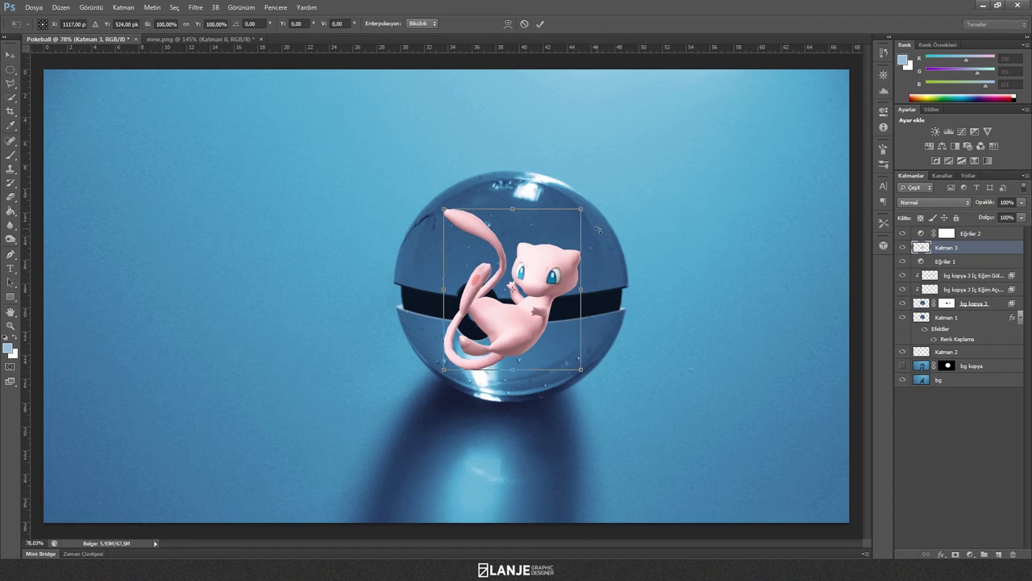
mouse_move(595, 205)
left_mouse_down()
mouse_move(581, 201)
mouse_move(596, 191)
left_mouse_up()
left_click_drag(555, 263, 562, 272)
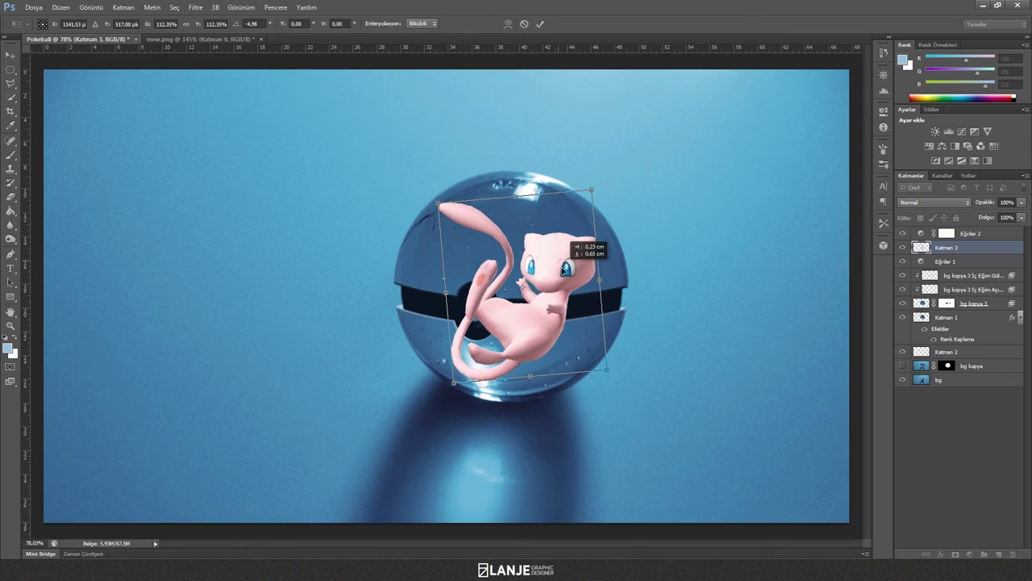
left_click_drag(605, 171, 603, 162)
left_click_drag(595, 221, 587, 217)
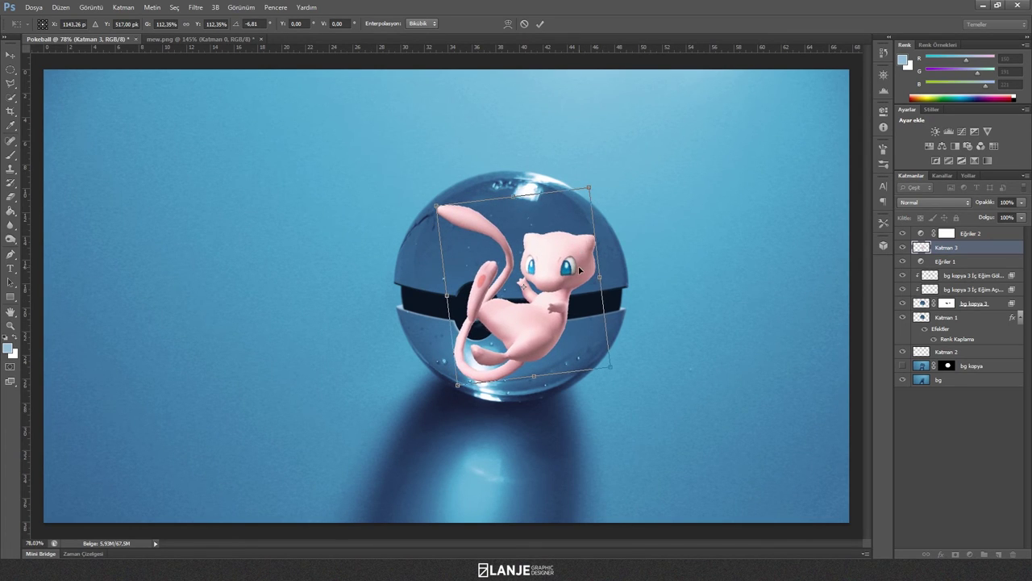
Warp Mew's head, lower body, tail and leg to curl inside the ball.
right_click(579, 270)
left_click(603, 350)
left_click_drag(583, 240, 576, 234)
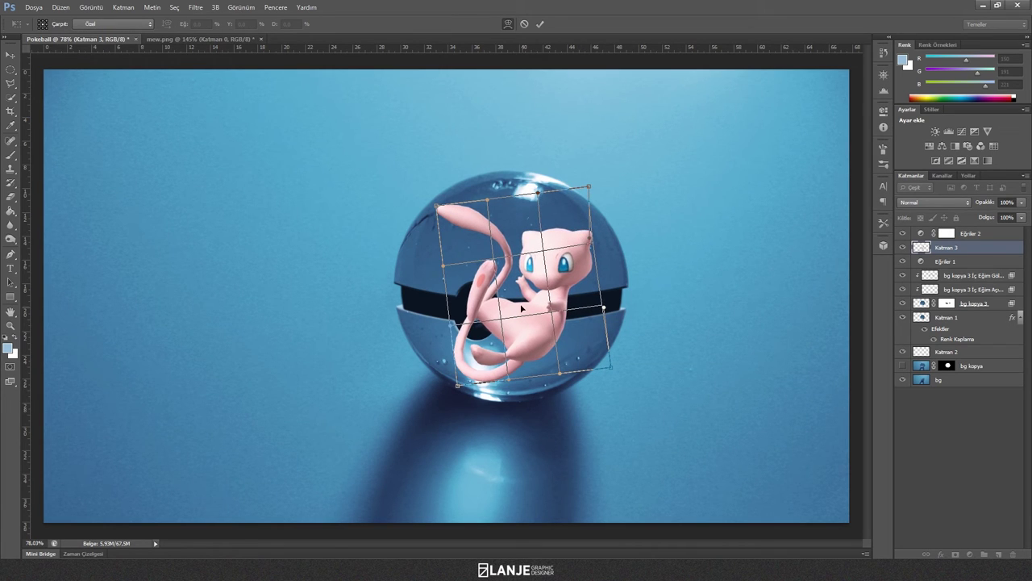
mouse_move(521, 308)
left_mouse_down()
mouse_move(566, 355)
mouse_move(561, 307)
left_mouse_up()
left_click_drag(467, 373, 471, 376)
left_click_drag(446, 218, 452, 223)
left_click_drag(470, 319, 439, 272)
Finish warping Mew's leg, corners and tail, commit, and move Katman 3 above Eğriler 2.
left_click_drag(460, 333, 449, 337)
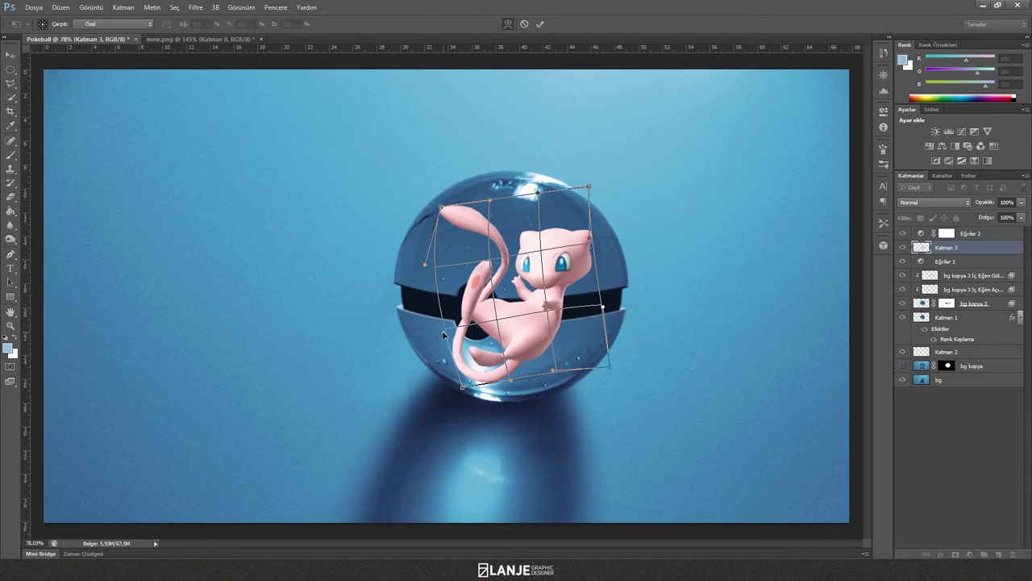
left_click_drag(590, 239, 600, 238)
left_click_drag(588, 186, 572, 191)
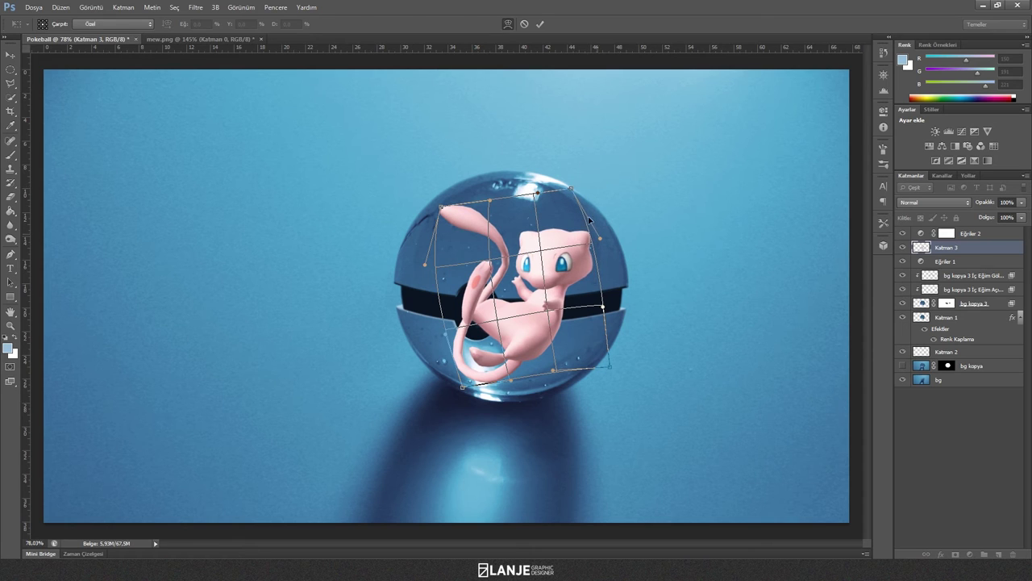
left_click_drag(613, 370, 598, 362)
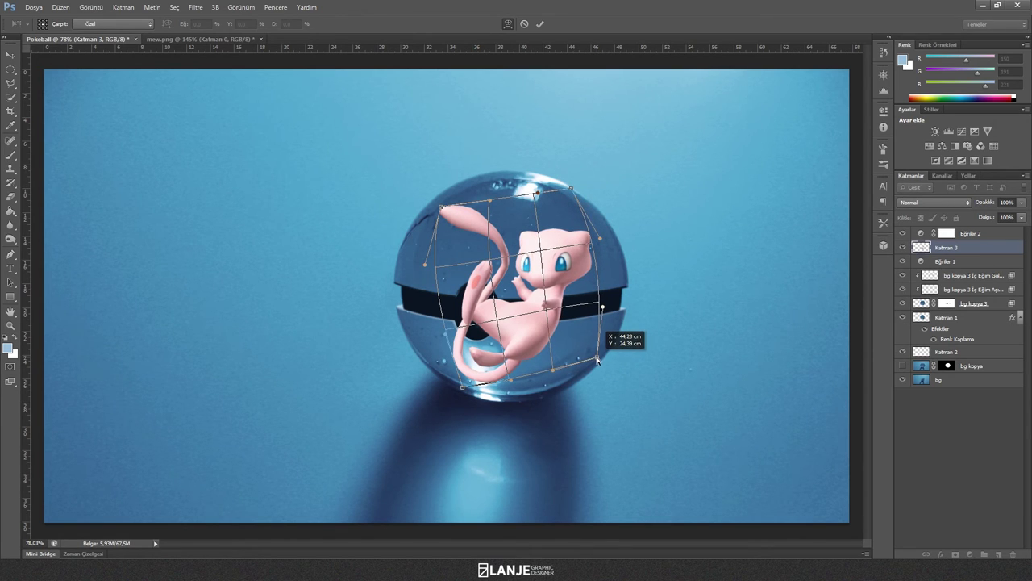
left_click_drag(555, 376, 510, 390)
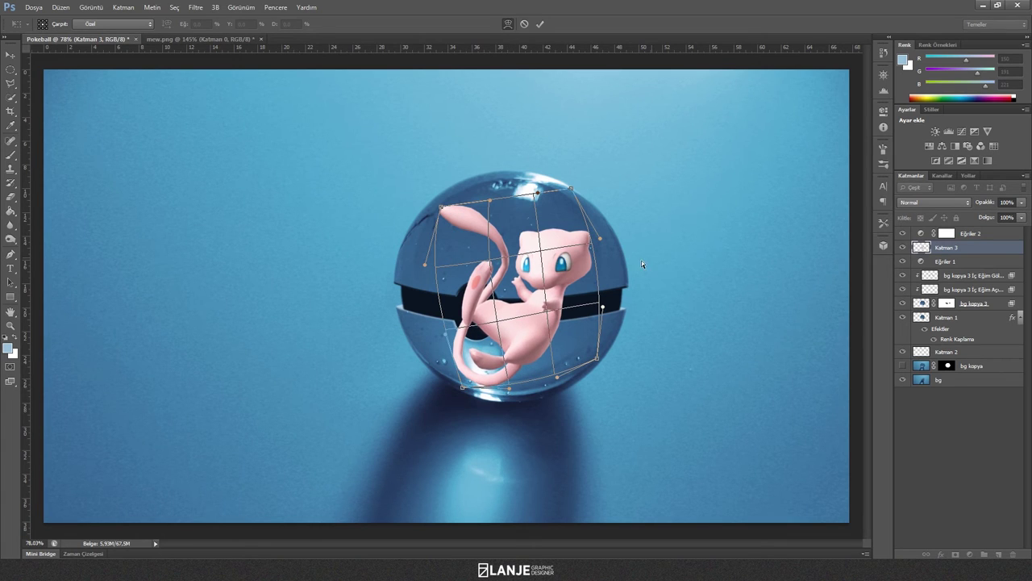
left_click(540, 25)
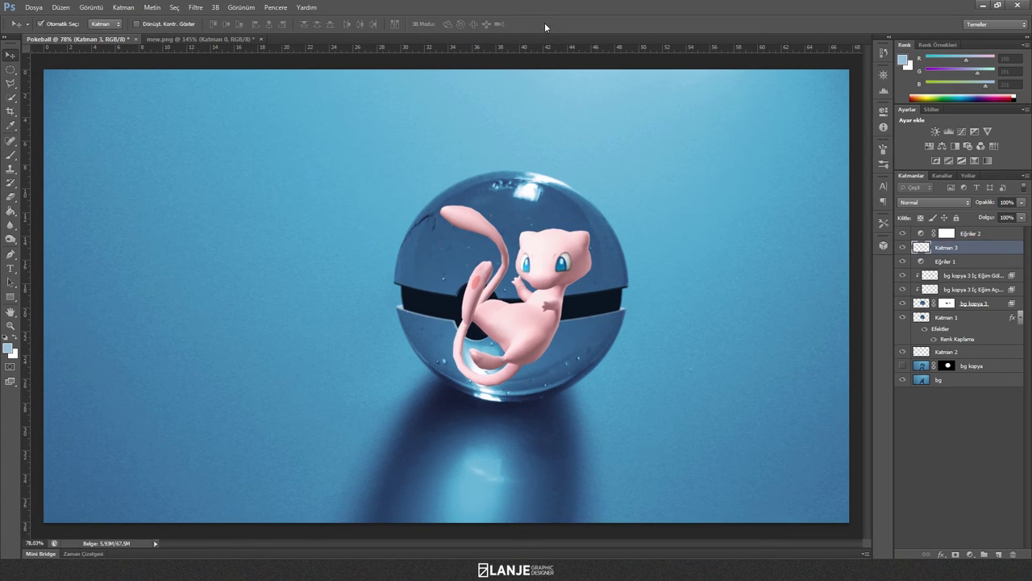
left_click_drag(967, 242, 967, 229)
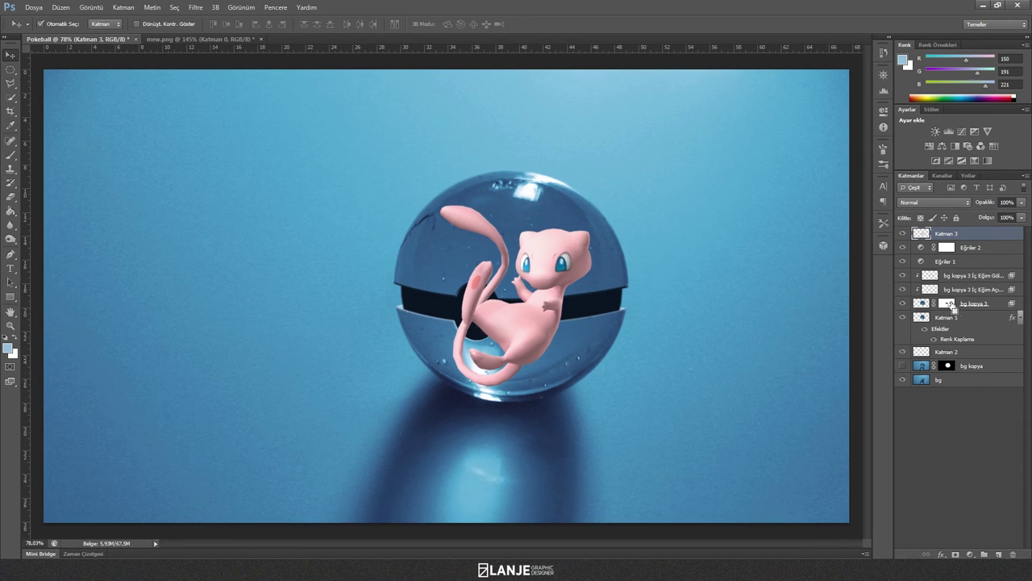
Add a layer mask to Mew from the band's selection so the band shows in front.
left_click(950, 306, "ctrl")
left_click(955, 554)
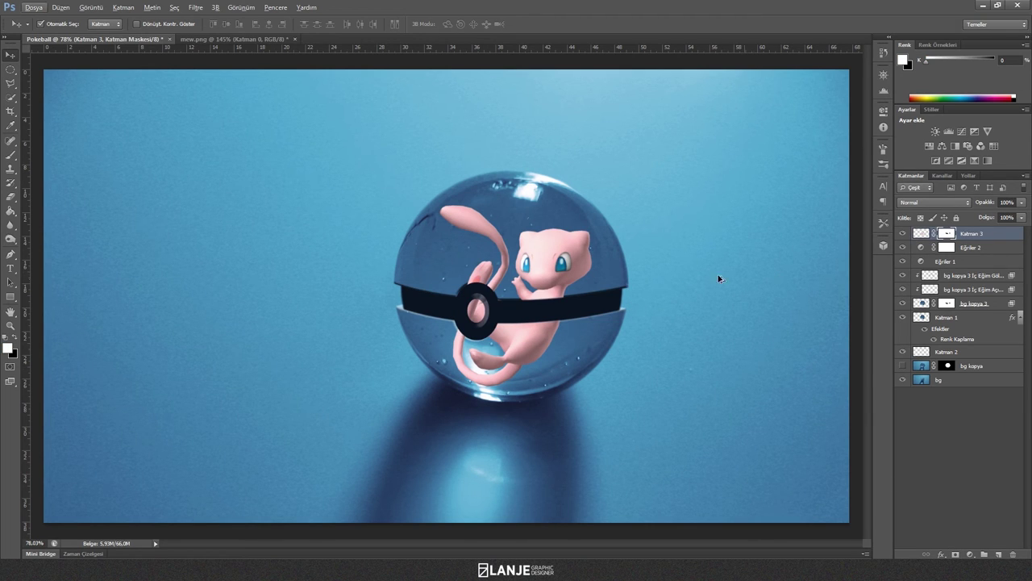
scroll(684, 275, "up", 1)
scroll(613, 290, "up", 1)
scroll(548, 306, "up", 1)
scroll(485, 319, "up", 3)
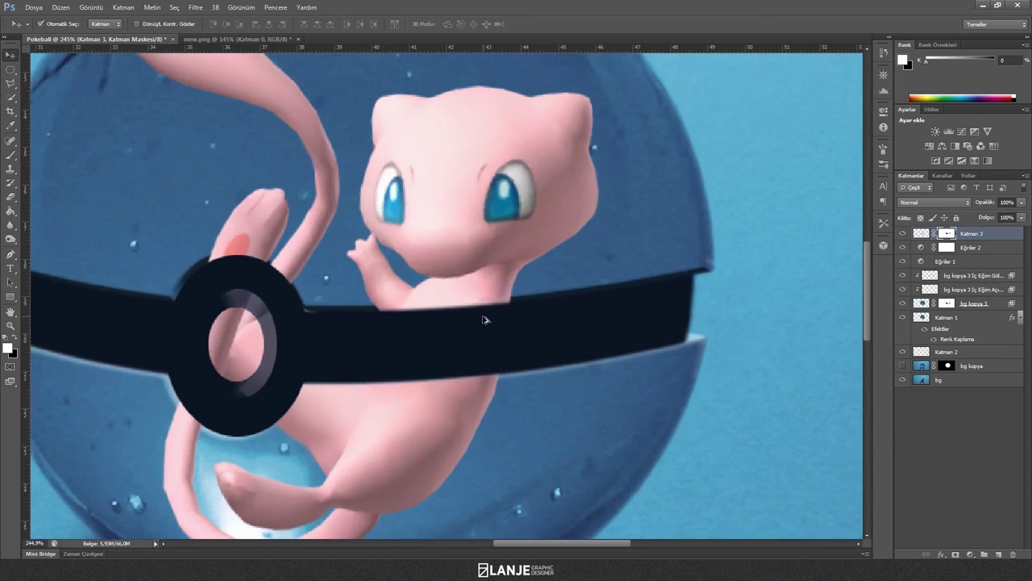
With a size 11 black brush at 100%, mask Mew along the band's top edge.
left_click(11, 154)
right_click(353, 329)
left_click_drag(390, 365, 385, 364)
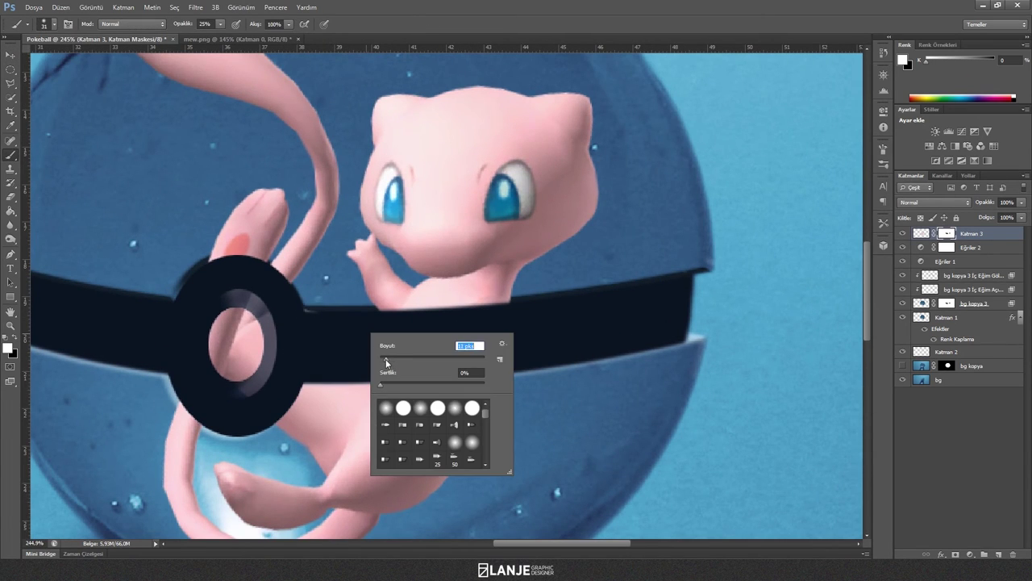
left_click(310, 320)
left_click(15, 338)
key("0")
left_click(312, 319)
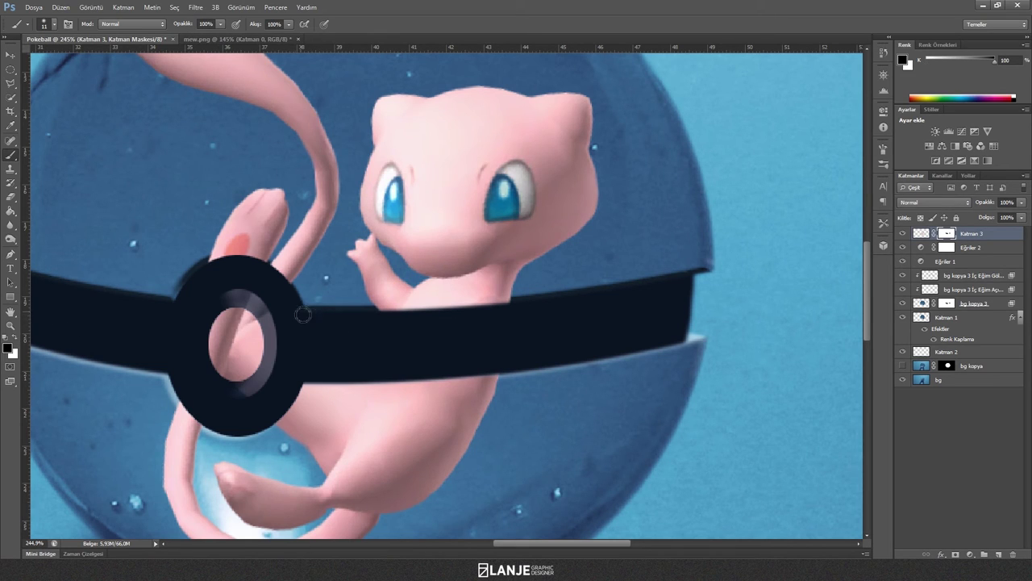
mouse_move(364, 315)
left_mouse_down()
mouse_move(535, 304)
mouse_move(486, 311)
left_mouse_up()
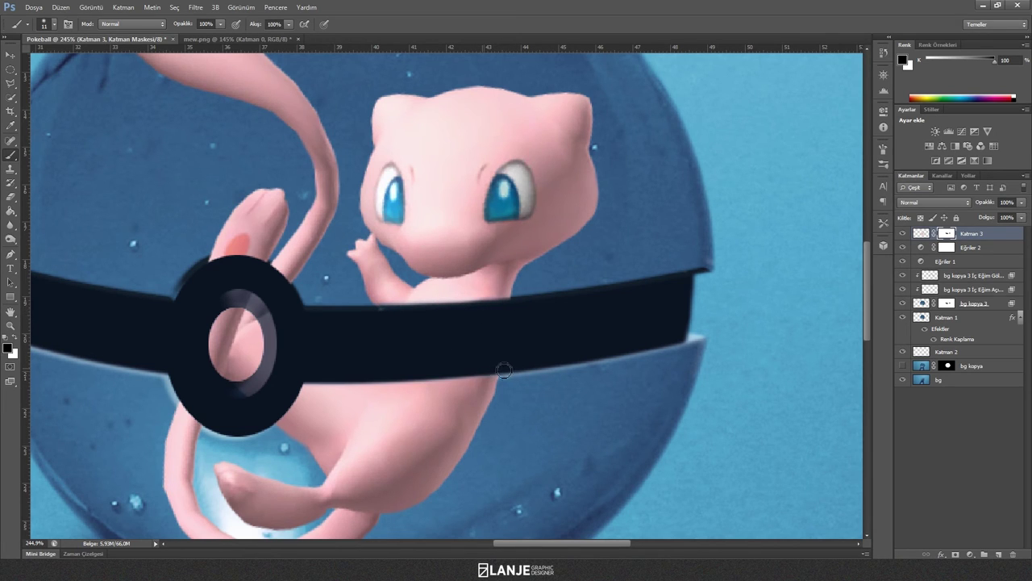
Mask Mew out of the ring's top-left notch and inside the ring's hole, undoing one stray stroke.
scroll(303, 333, "down", 2)
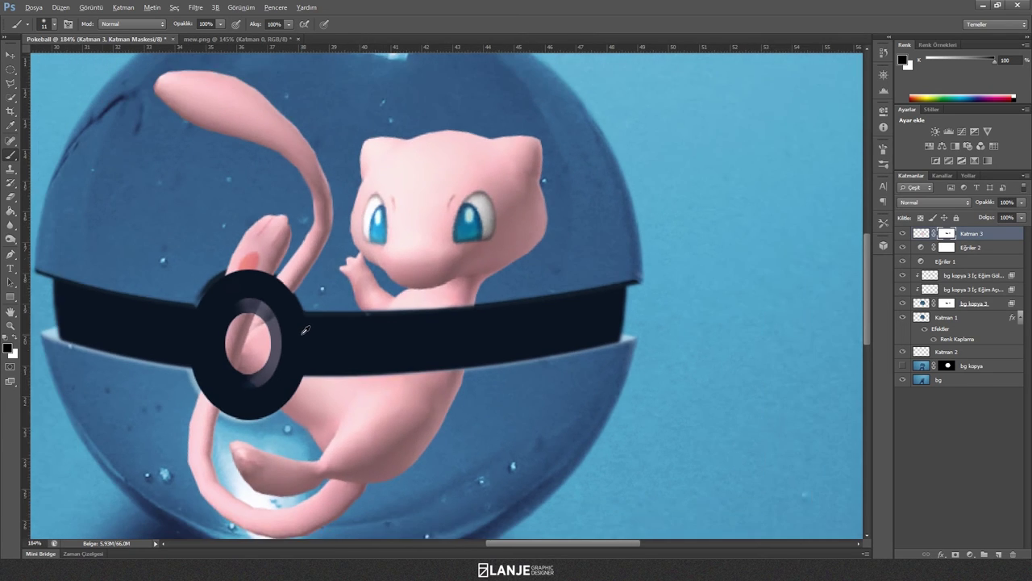
scroll(282, 323, "down", 2)
scroll(262, 314, "up", 2)
scroll(242, 291, "up", 2)
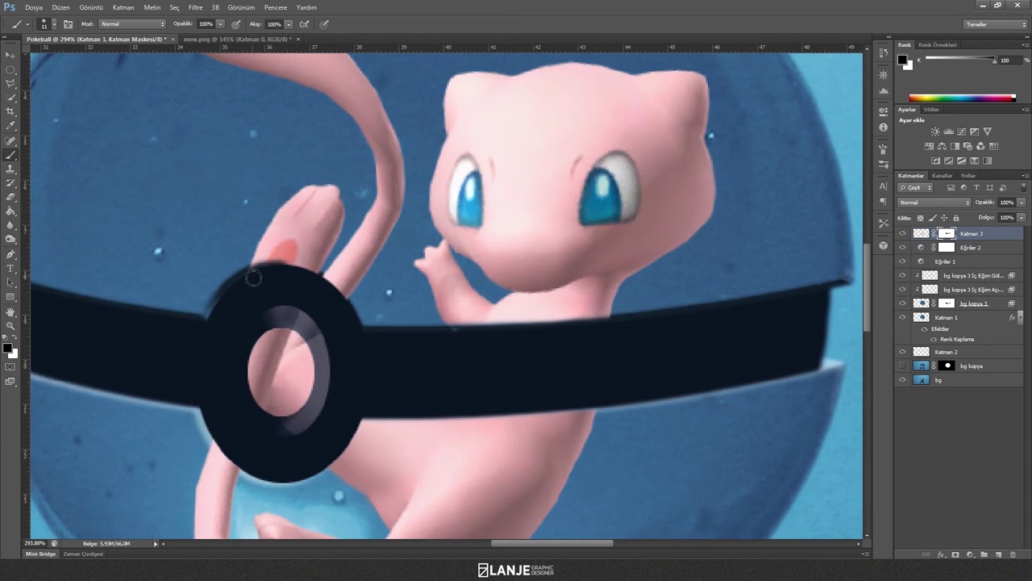
left_click_drag(255, 275, 338, 299)
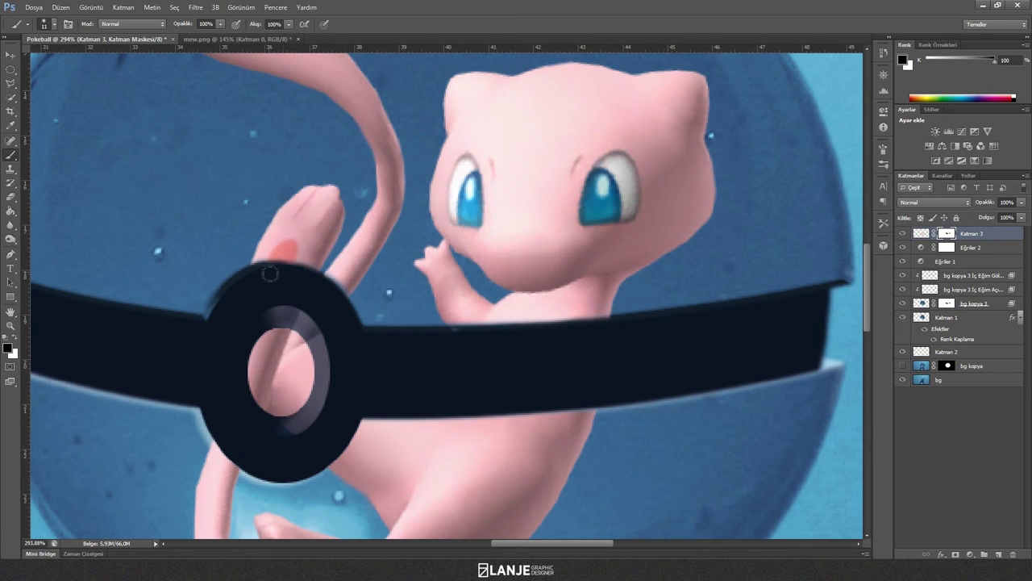
key("ctrl+z")
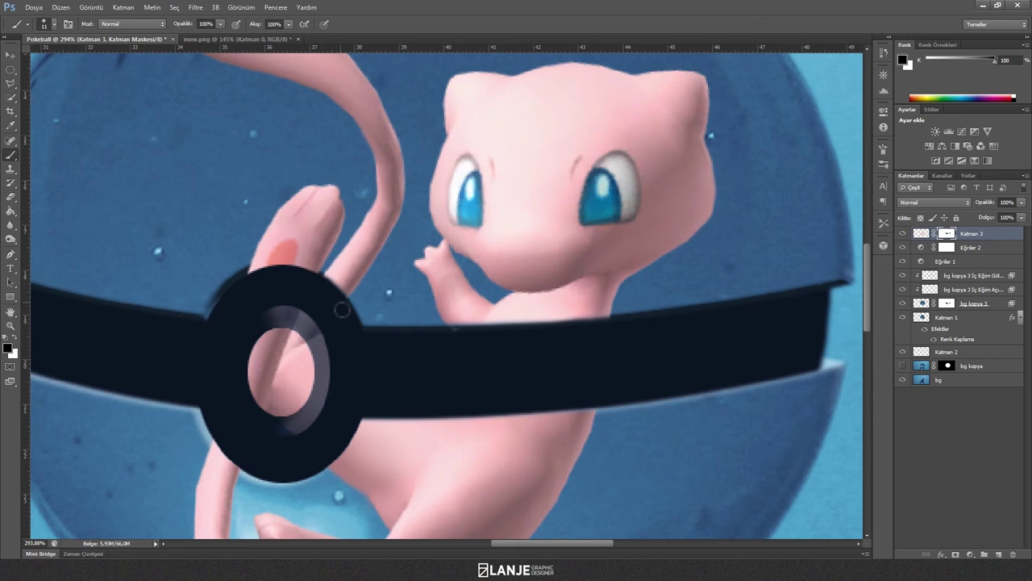
left_click_drag(290, 273, 310, 282)
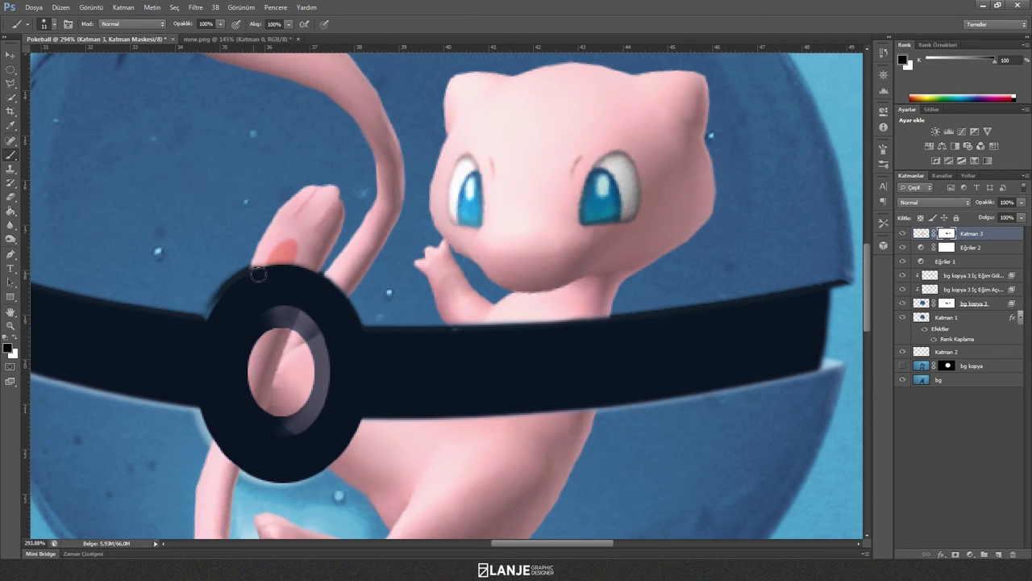
scroll(379, 379, "down", 5)
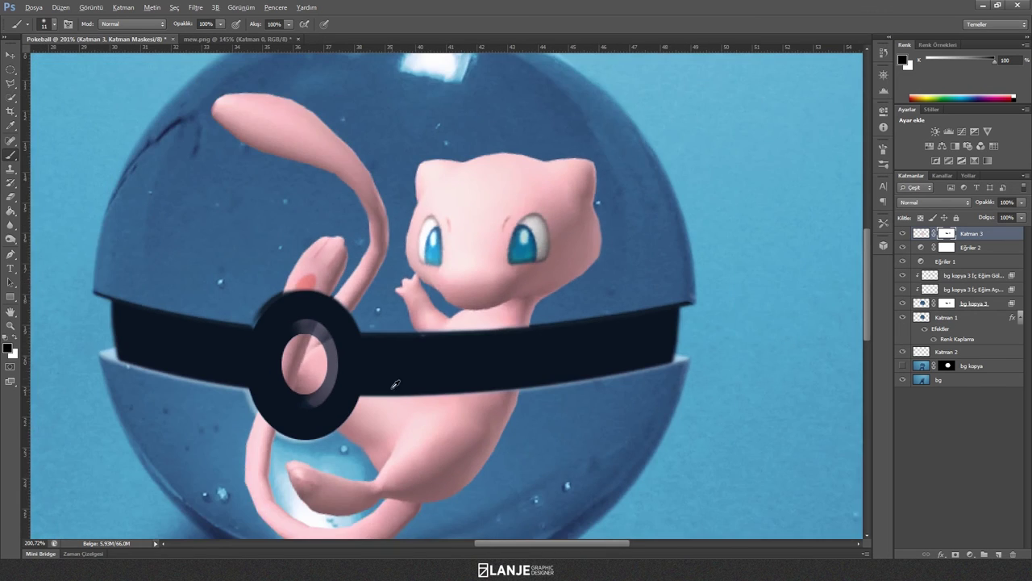
scroll(290, 387, "up", 2)
mouse_move(338, 354)
left_mouse_down()
mouse_move(321, 389)
mouse_move(337, 391)
mouse_move(341, 407)
mouse_move(363, 404)
mouse_move(383, 376)
mouse_move(378, 355)
mouse_move(343, 329)
mouse_move(360, 379)
mouse_move(360, 349)
left_mouse_up()
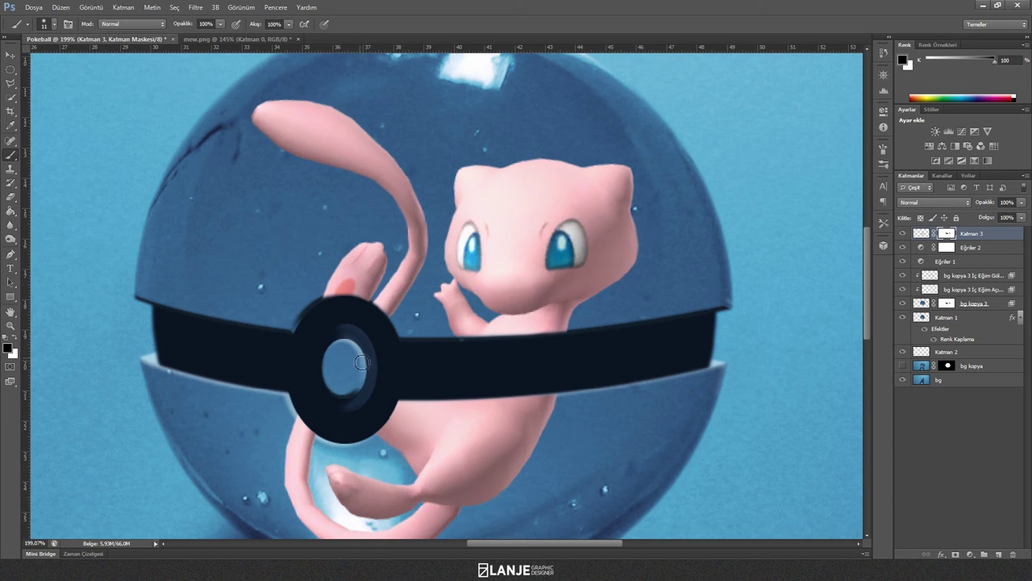
scroll(456, 359, "down", 4)
scroll(460, 354, "down", 1)
left_click(10, 56)
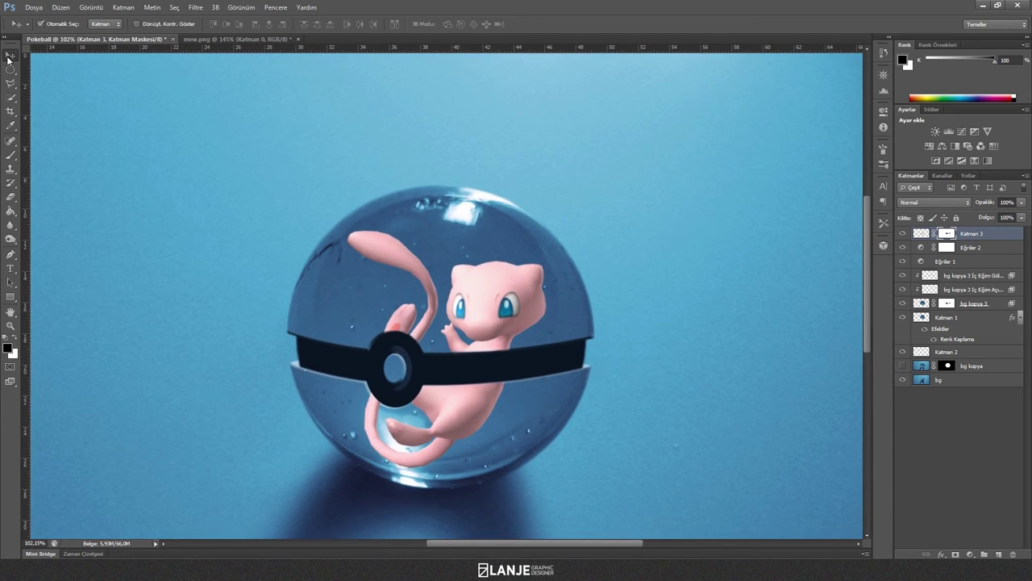
Add a Curves layer clipped to Katman 3, lowering two curve points to darken Mew's shadows.
scroll(484, 302, "down", 2)
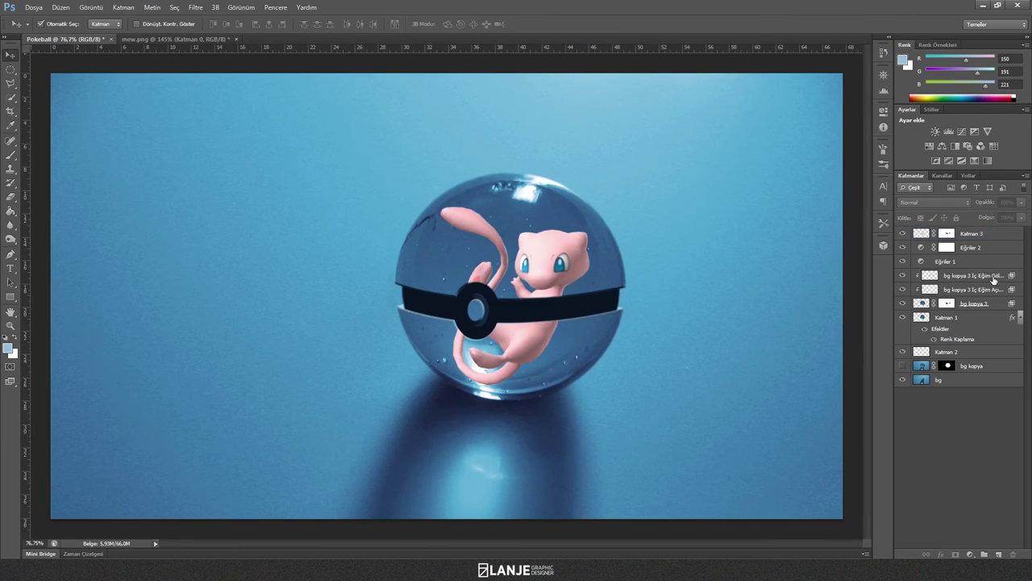
left_click(993, 232)
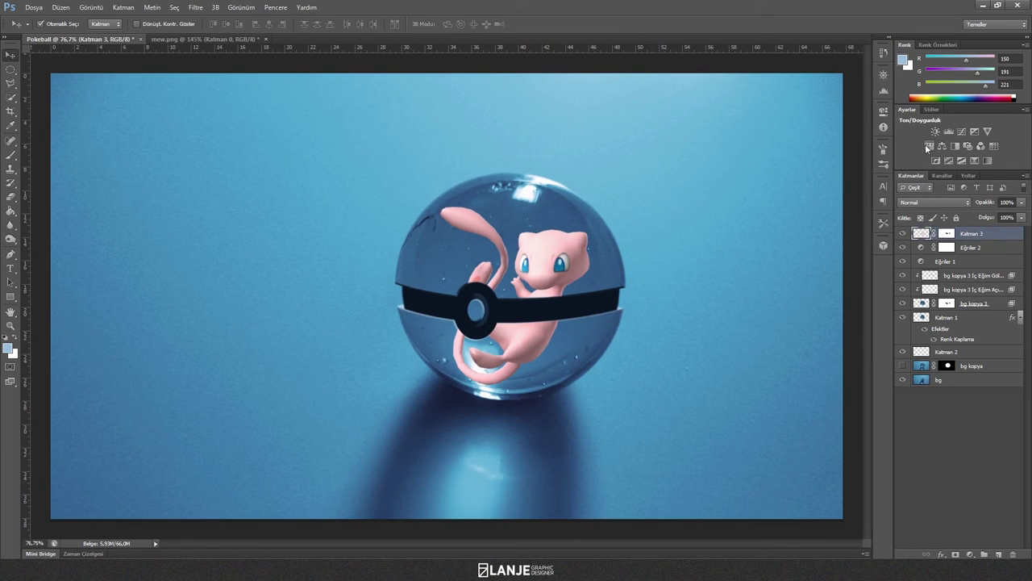
left_click(964, 131)
left_click_drag(827, 187, 827, 190)
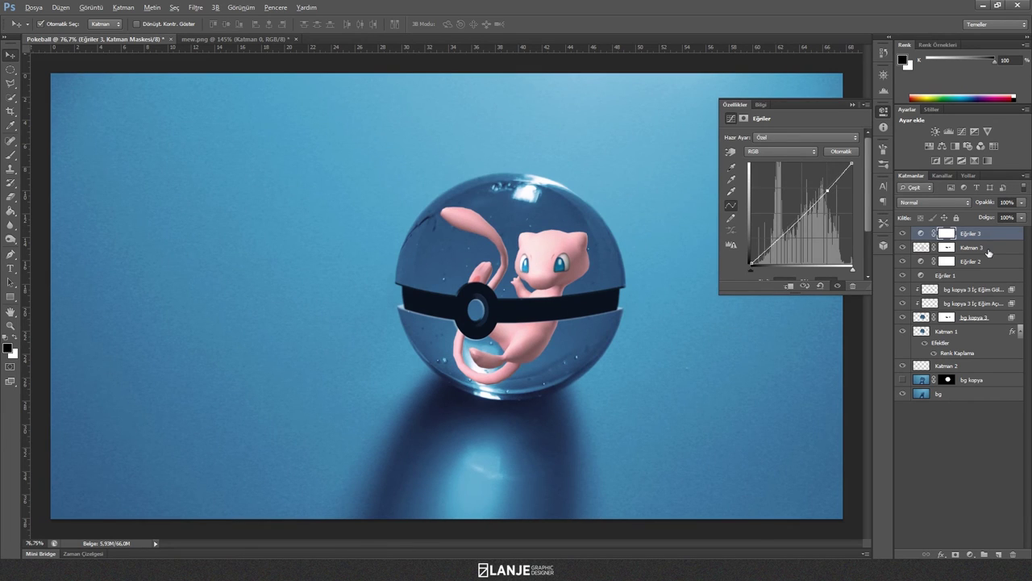
left_click(999, 239, "alt")
left_click_drag(826, 191, 823, 190)
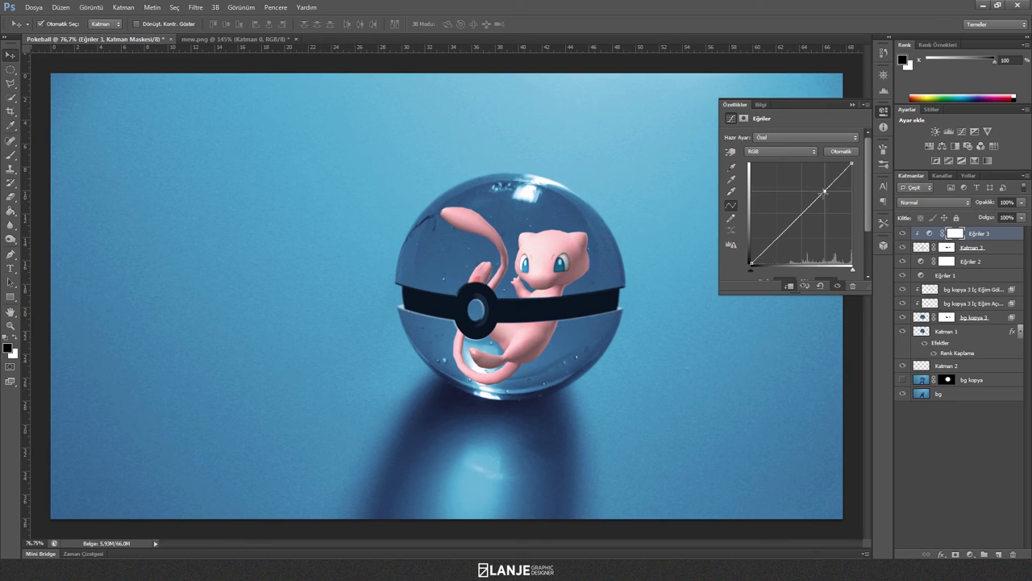
left_click_drag(787, 229, 782, 238)
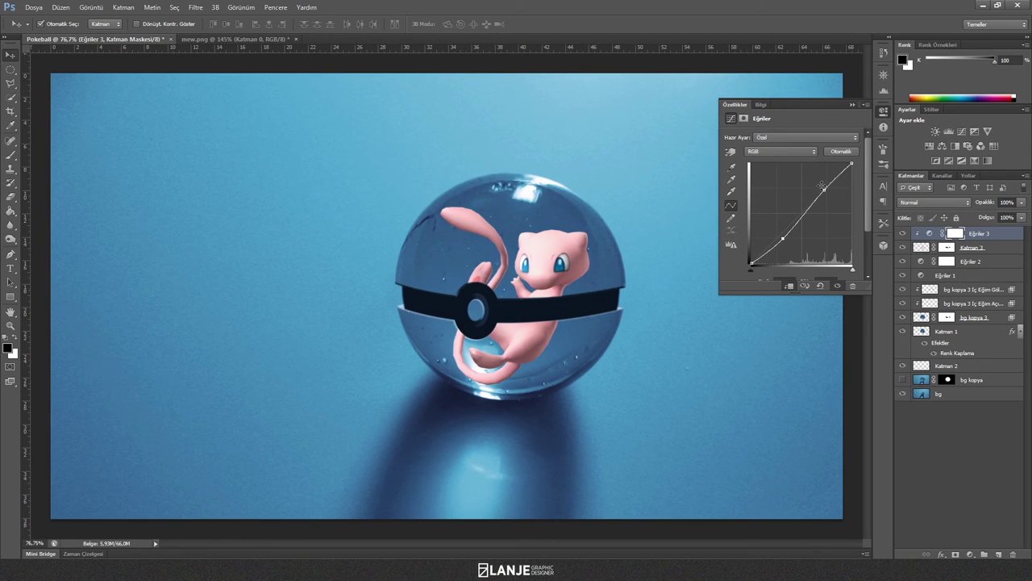
left_click_drag(826, 188, 824, 185)
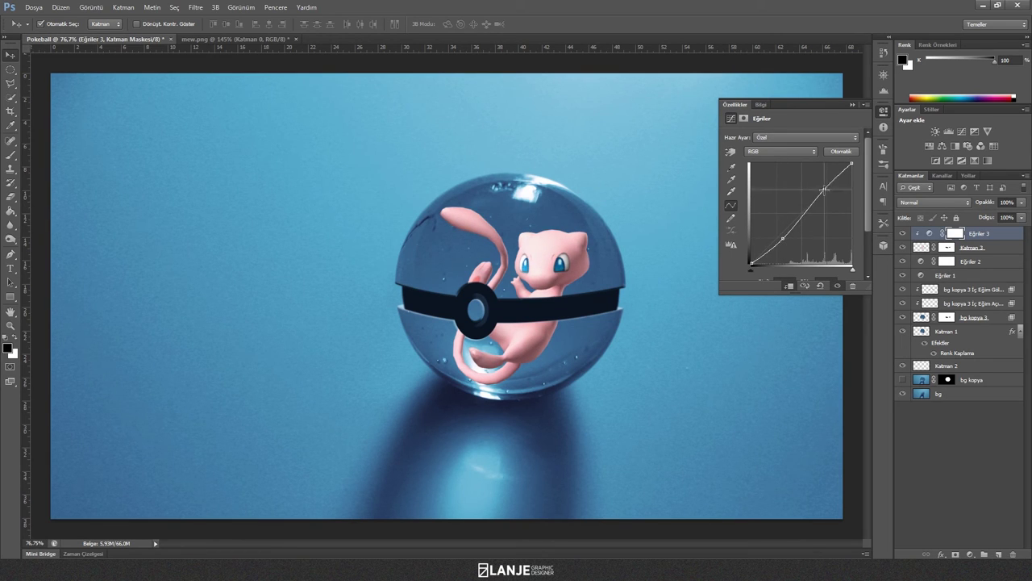
left_click(853, 105)
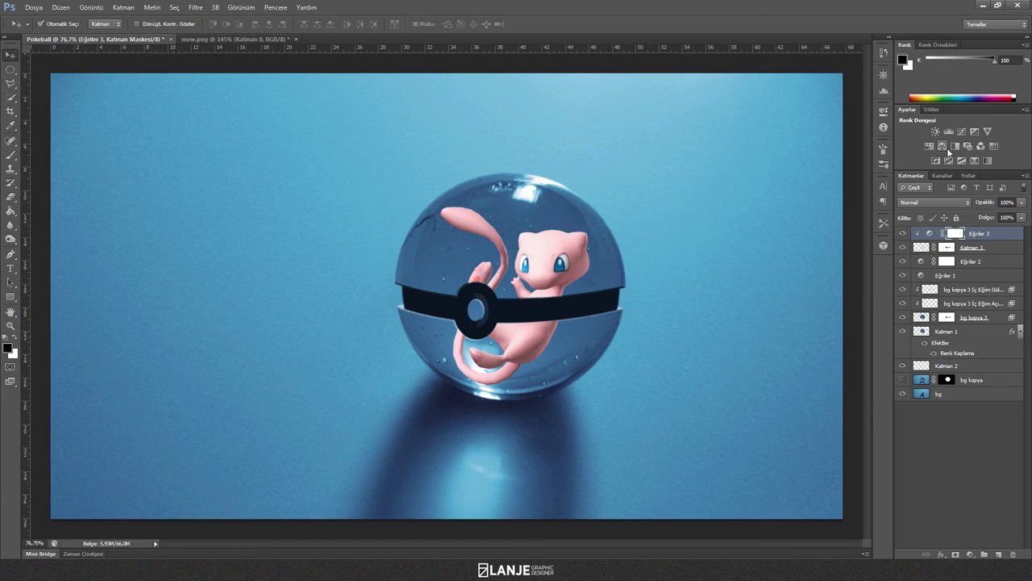
left_click(942, 149)
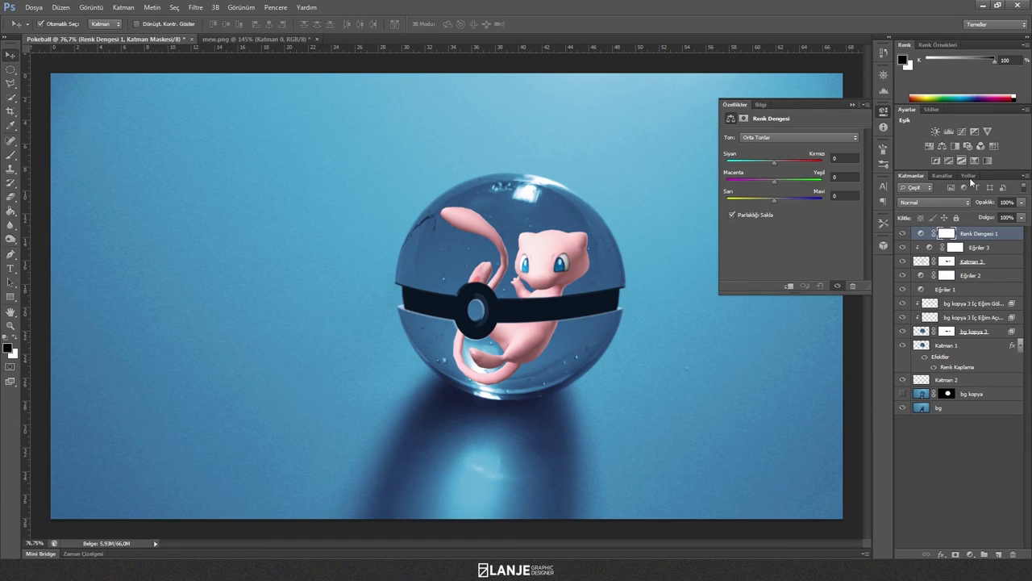
Remove the Color Balance layer's mask and add a Hue/Saturation adjustment with lowered saturation.
mouse_move(1012, 233)
left_mouse_down()
mouse_move(994, 261)
mouse_move(1013, 554)
left_mouse_up()
left_click(464, 223)
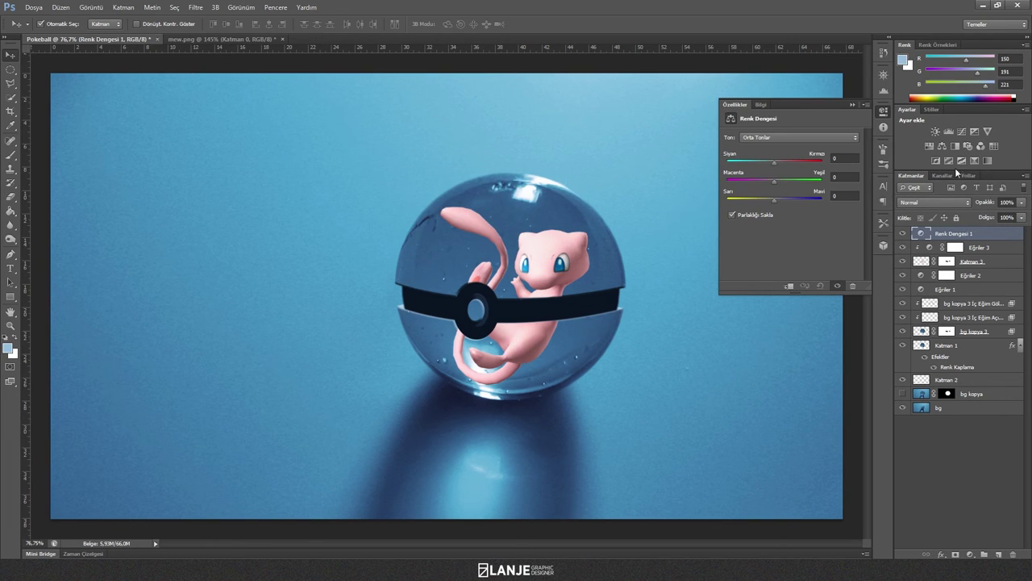
left_click(929, 145)
left_click_drag(791, 202, 764, 201)
left_click(915, 239, "alt")
left_click_drag(761, 200, 790, 200)
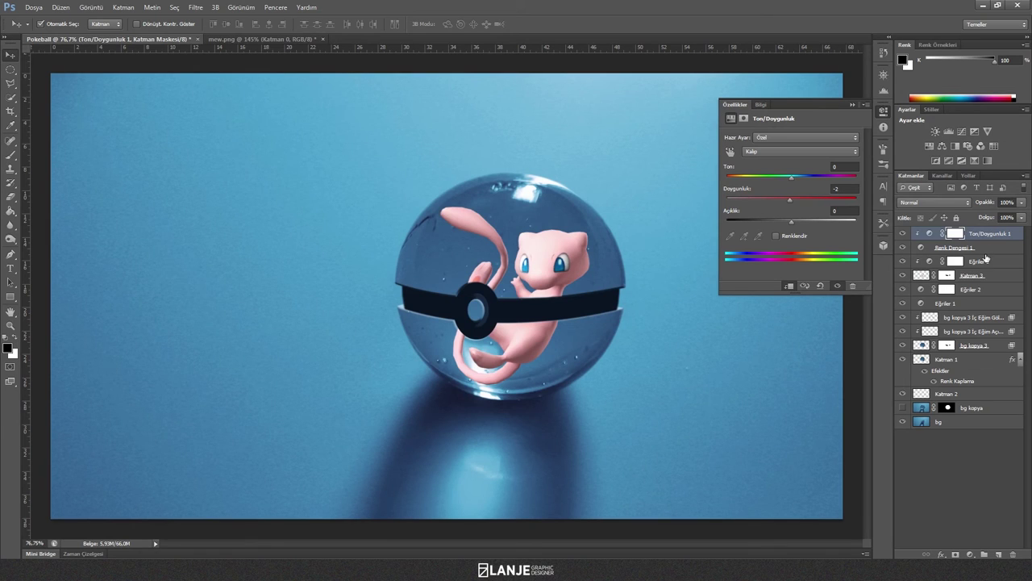
Delete Renk Dengesi 1 and clip Ton/Doygunluk 1 to Mew's layer Katman 3.
left_click(985, 258)
left_click(986, 248)
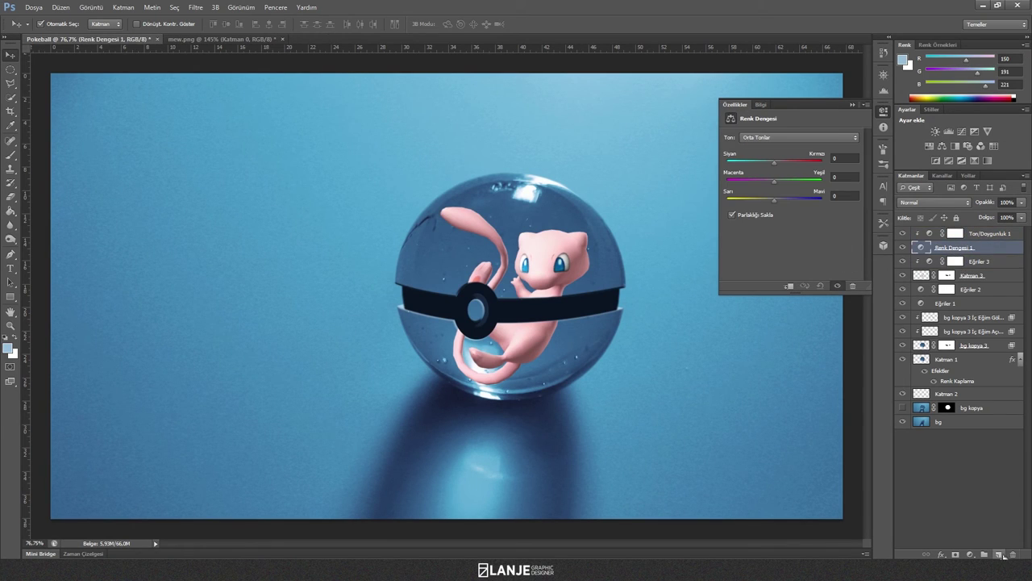
left_click_drag(1004, 557, 1013, 555)
left_click(993, 234)
left_click(997, 235, "alt")
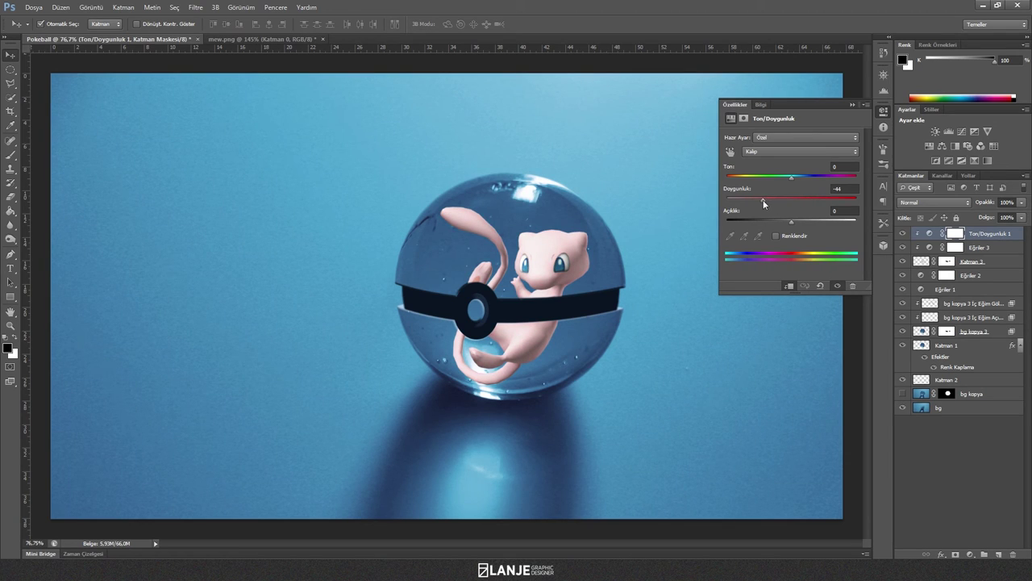
left_click(884, 110)
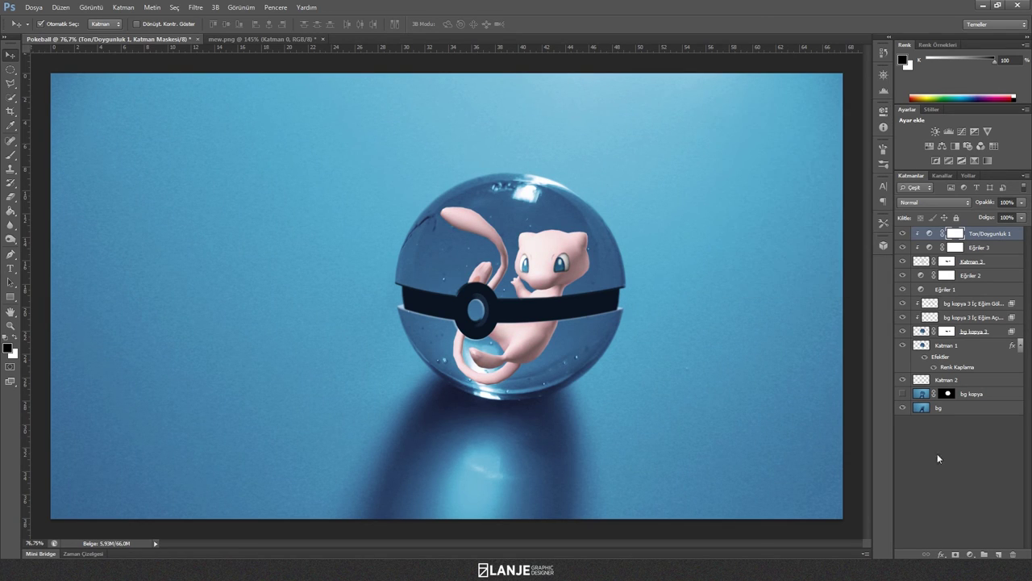
left_click(955, 477)
left_click(920, 261)
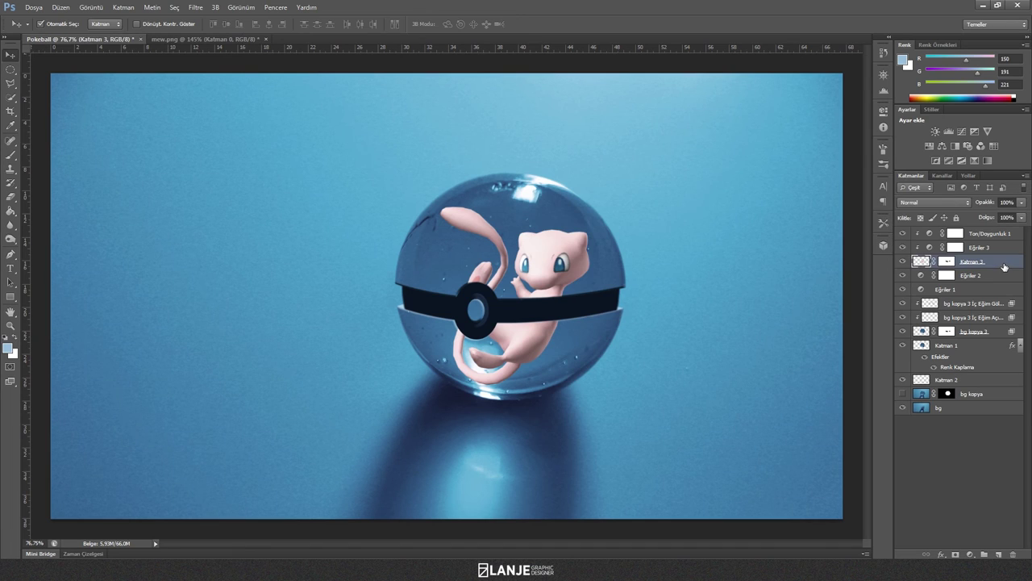
Enable Inner Shadow on Katman 3, adjust its angle, and set a light cyan colour.
double_click(1004, 266)
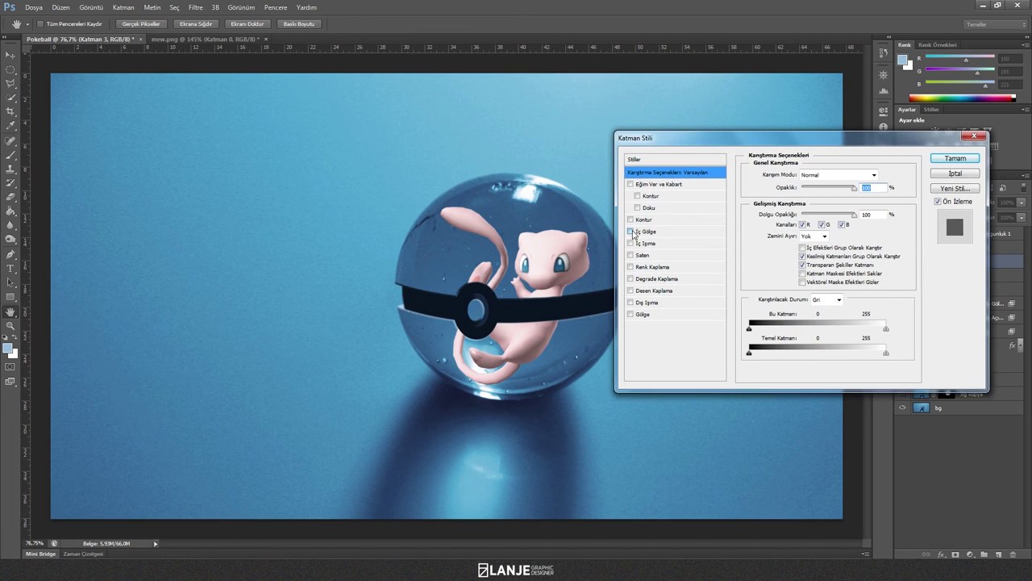
left_click(632, 232)
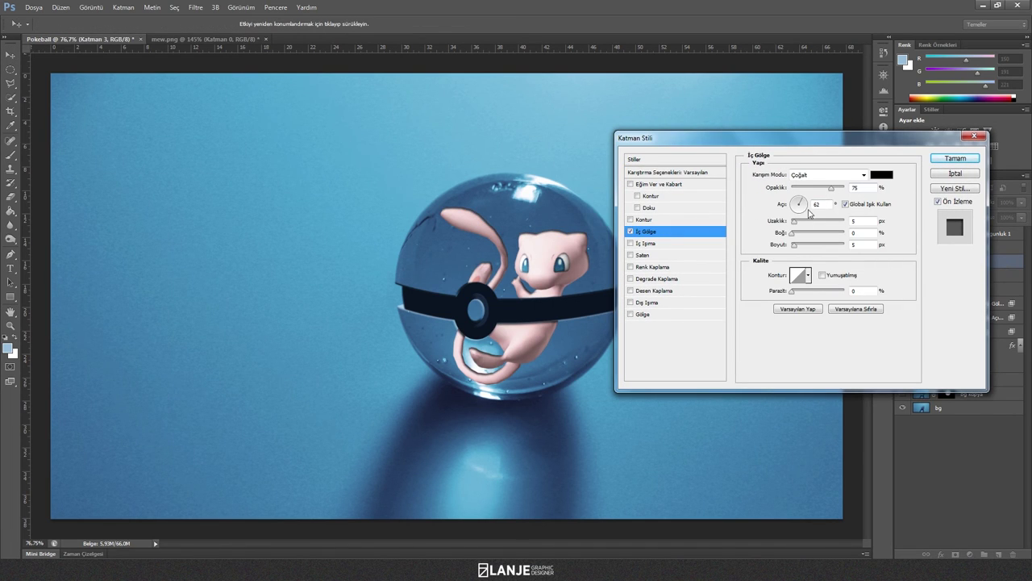
left_click_drag(800, 205, 804, 207)
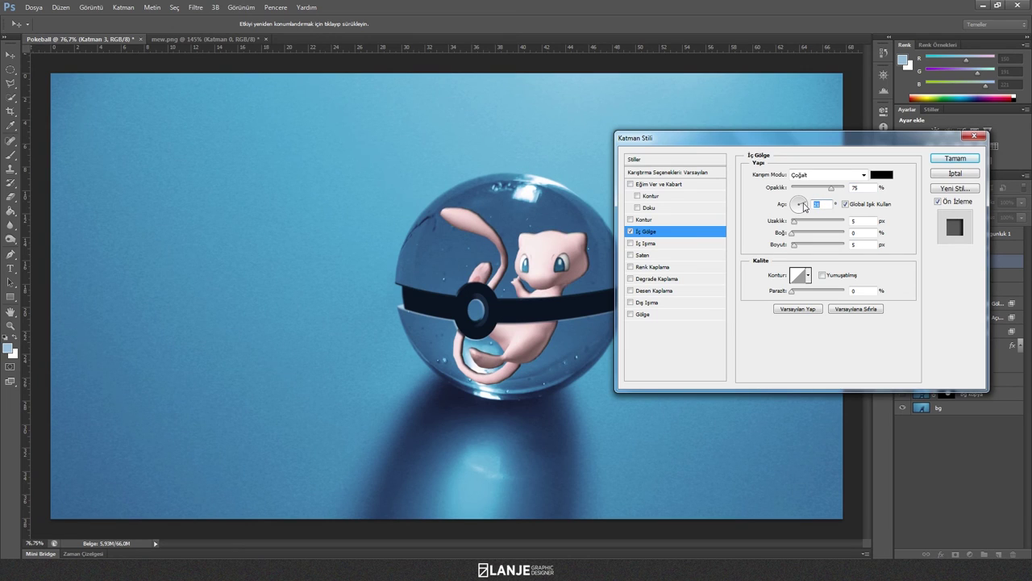
left_click(883, 175)
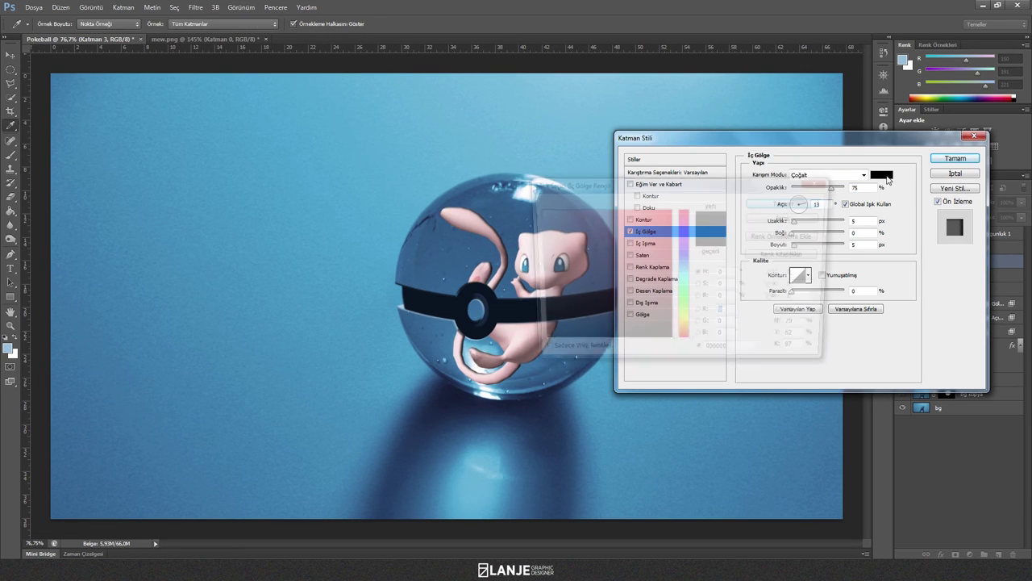
left_click(681, 279)
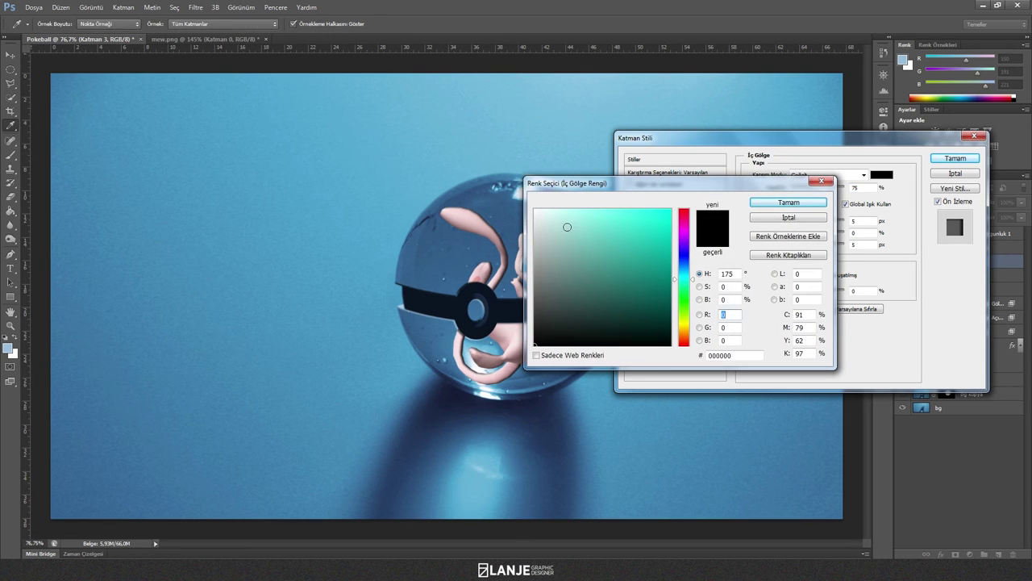
left_click_drag(681, 277, 683, 275)
left_click(564, 214)
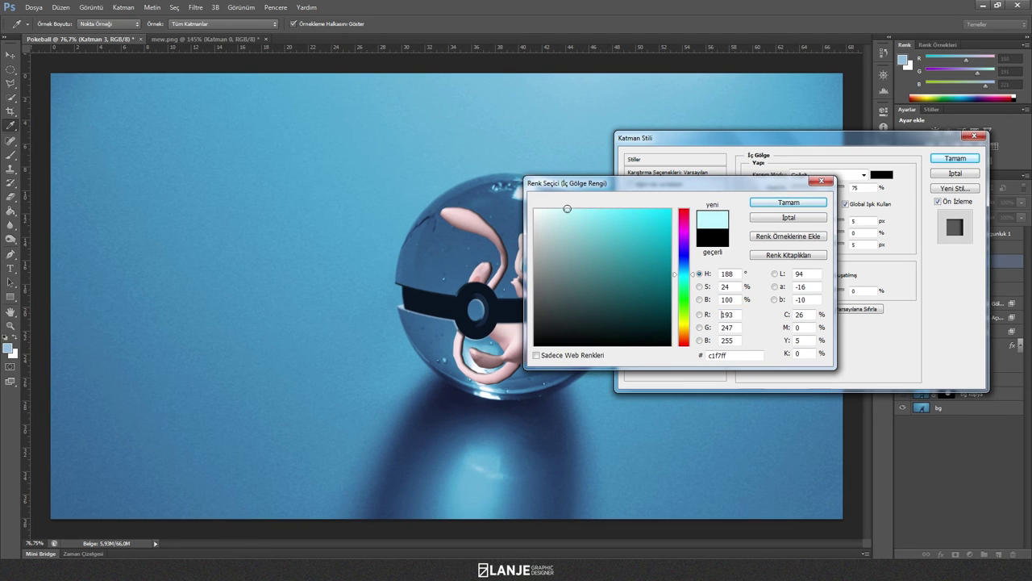
left_click(783, 202)
Raise the inner shadow choke to 11, lower opacity to 65%, and apply.
left_click_drag(750, 145, 763, 142)
mouse_move(806, 232)
left_mouse_down()
mouse_move(811, 245)
mouse_move(809, 218)
left_mouse_up()
left_click_drag(843, 188, 840, 189)
left_click(960, 160)
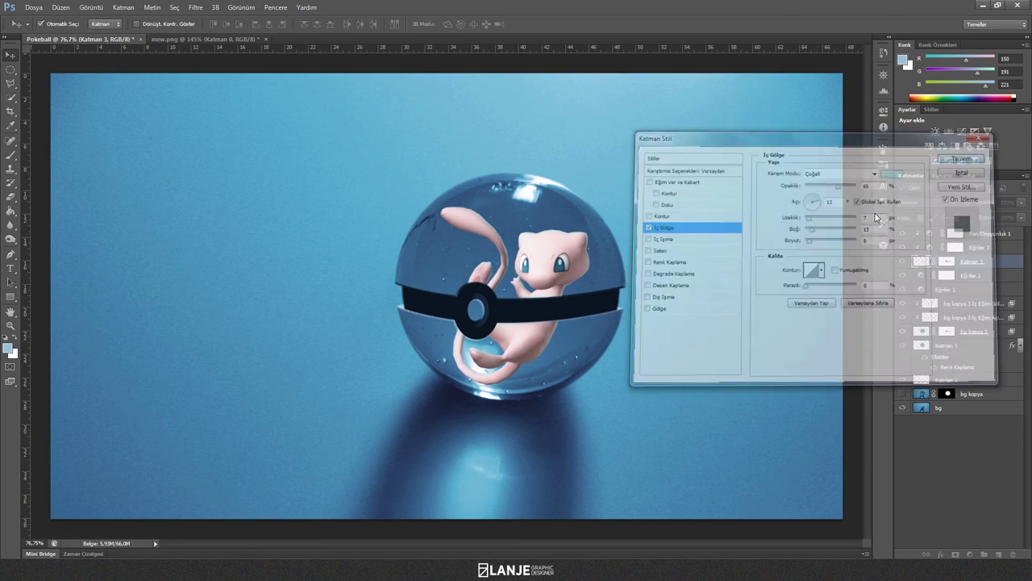
scroll(728, 341, "up", 2)
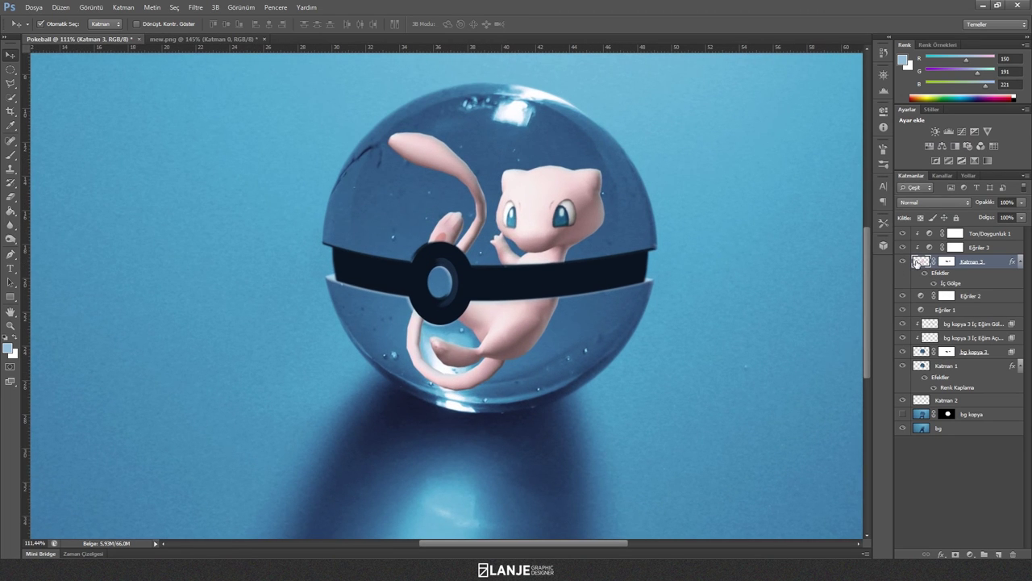
Zoom in on the top of the Pokéball and select the Eraser tool.
scroll(439, 119, "up", 3)
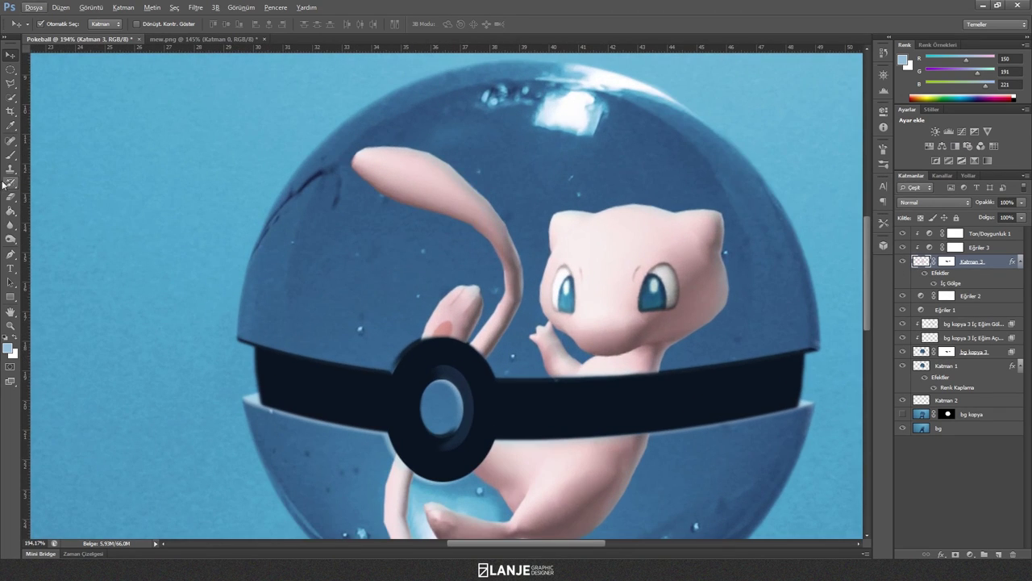
left_click(11, 194)
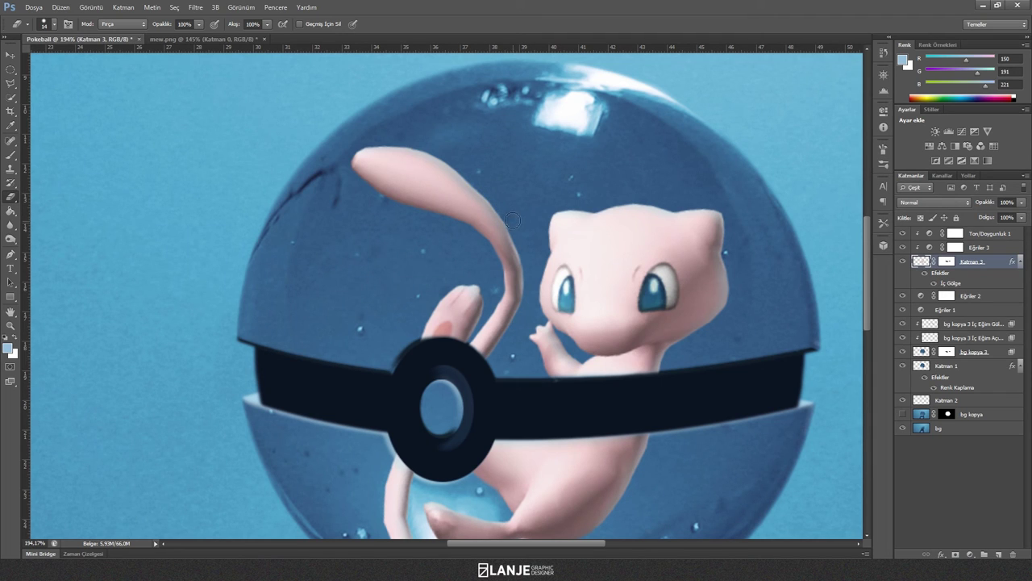
Set the Mew layer, Katman 3, to 75% opacity.
scroll(741, 280, "down", 2)
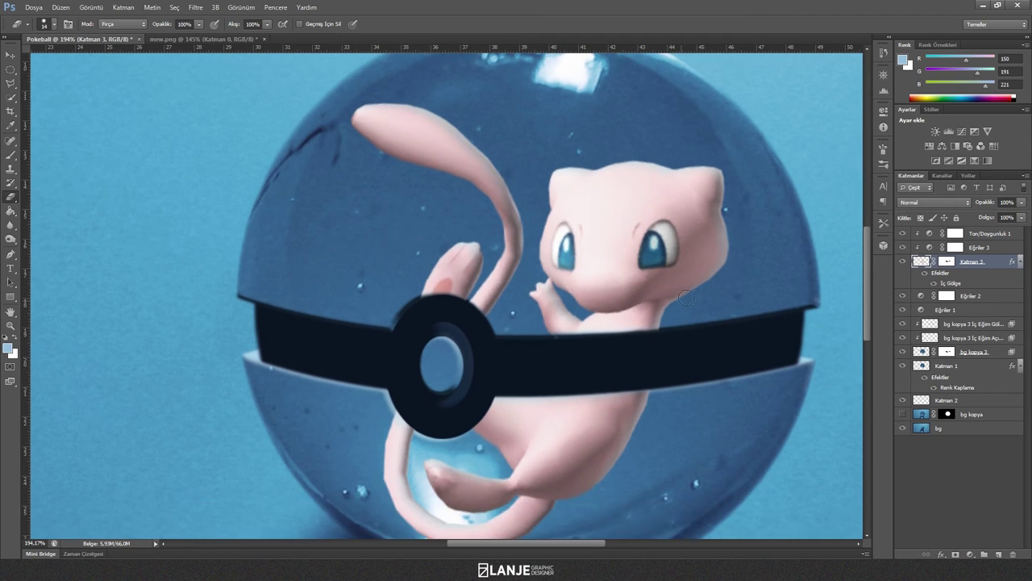
scroll(553, 392, "down", 2)
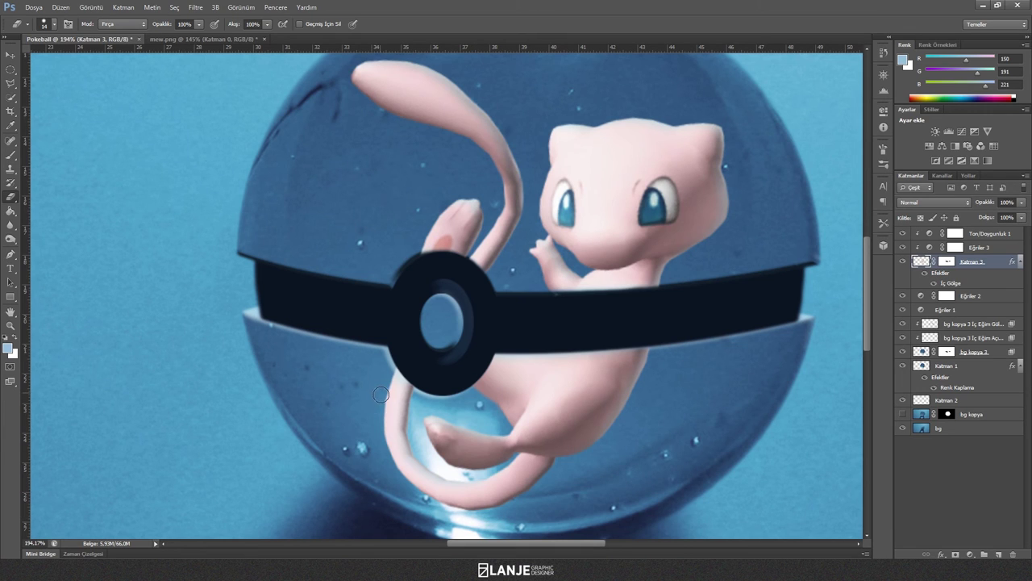
scroll(373, 438, "down", 3)
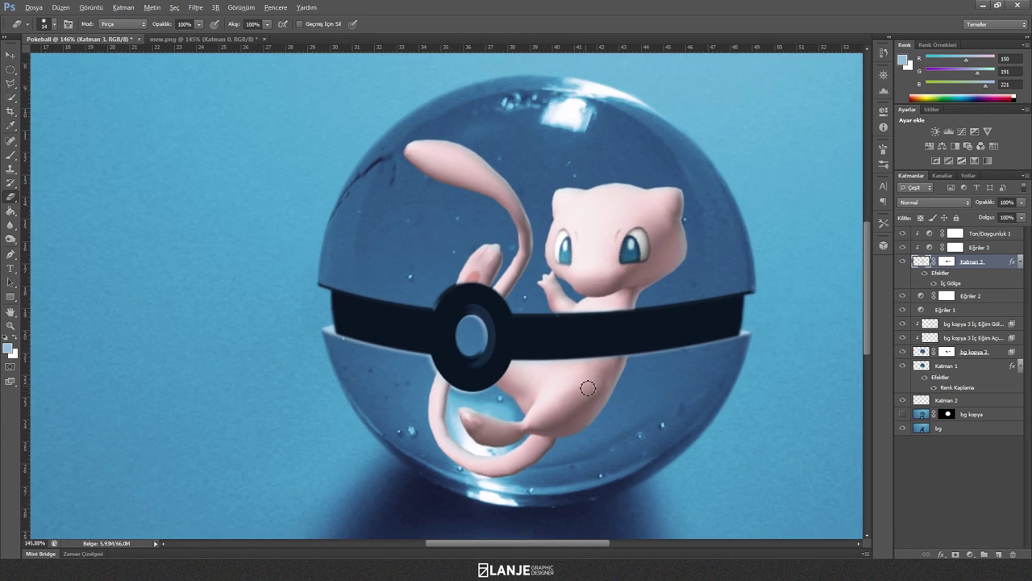
scroll(653, 399, "down", 2)
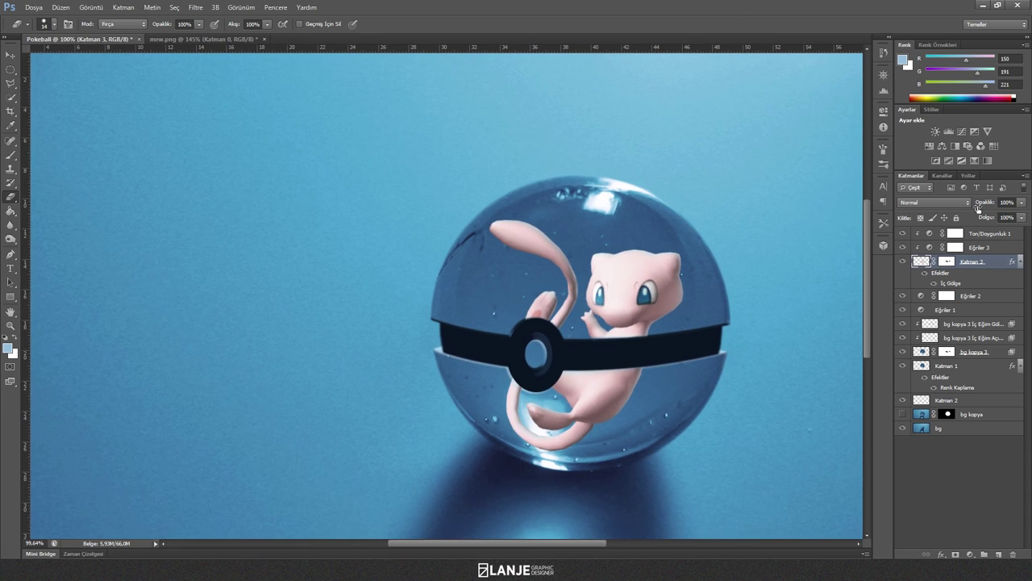
left_click(984, 205)
type("75")
key("Return")
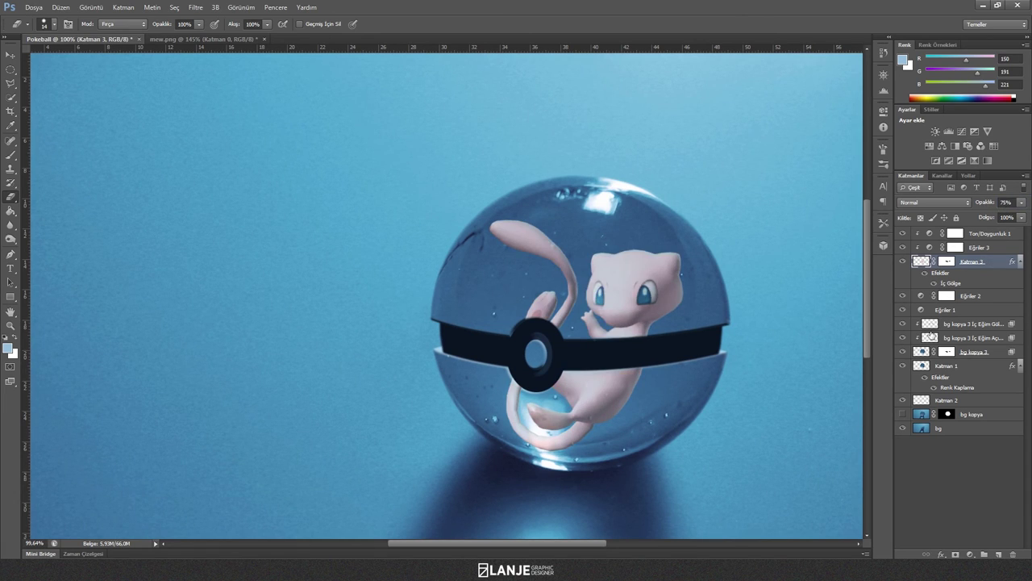
Deselect the layer, fit the whole image on screen, and add an empty Katman 4.
scroll(839, 331, "down", 2)
scroll(577, 544, "right", 3)
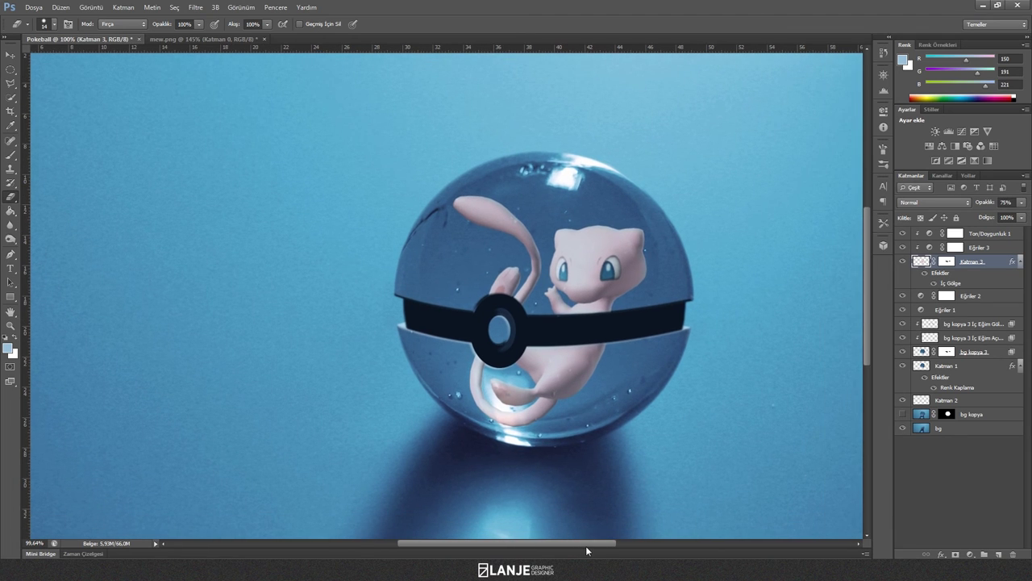
left_click(979, 490)
key("ctrl+minus")
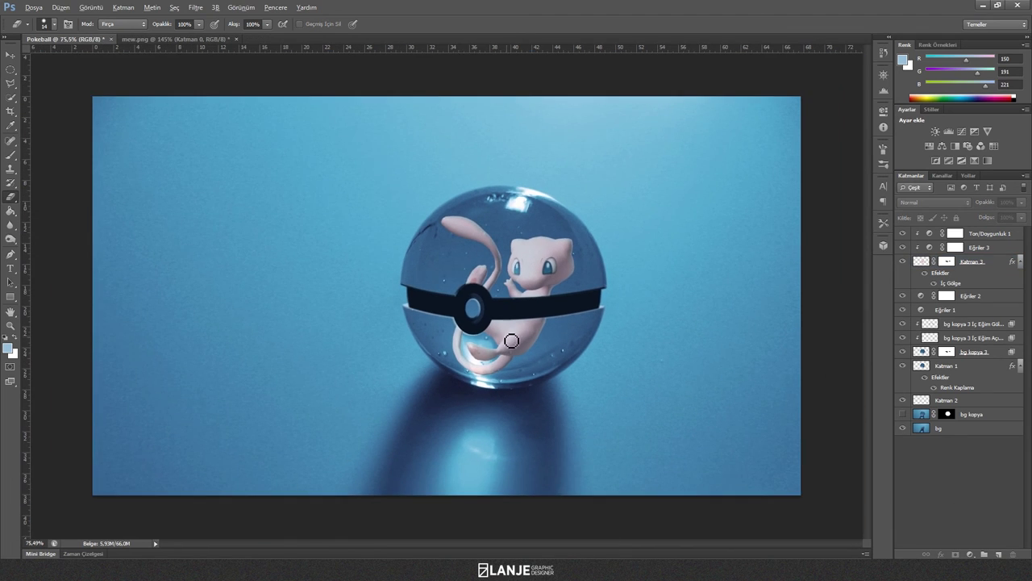
key("ctrl+0")
key("ctrl+shift+alt+n")
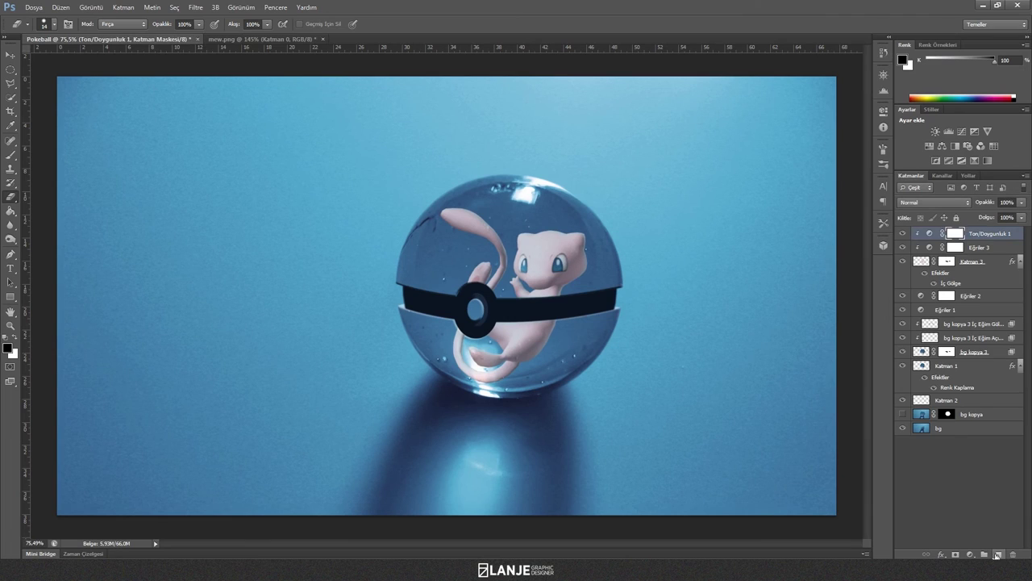
Paint a soft pale e3f2fd glow over the ball's upper right with a 484 px brush.
left_click(11, 155)
right_click(355, 245)
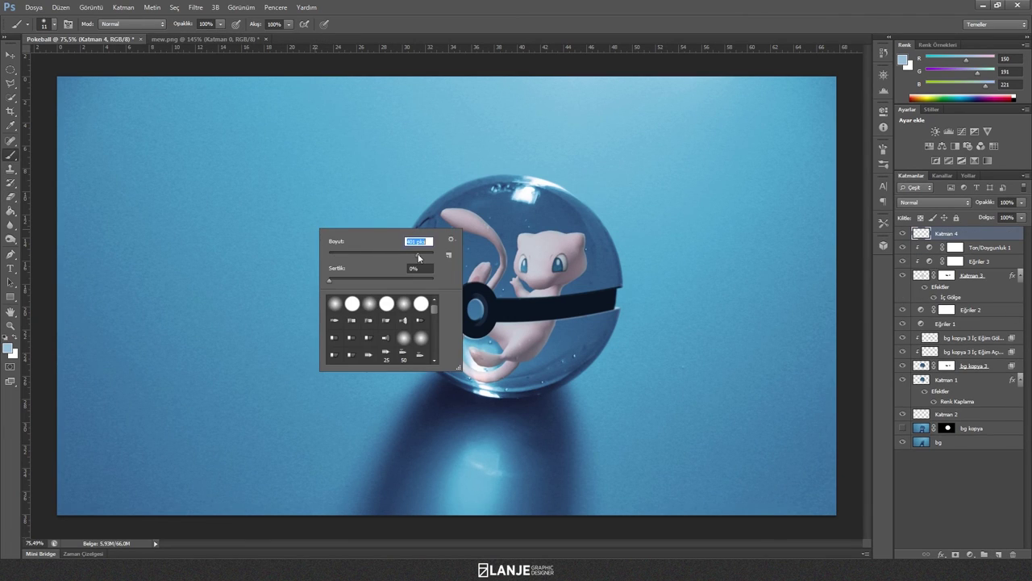
left_click_drag(417, 257, 422, 256)
key("Return")
left_click(8, 348)
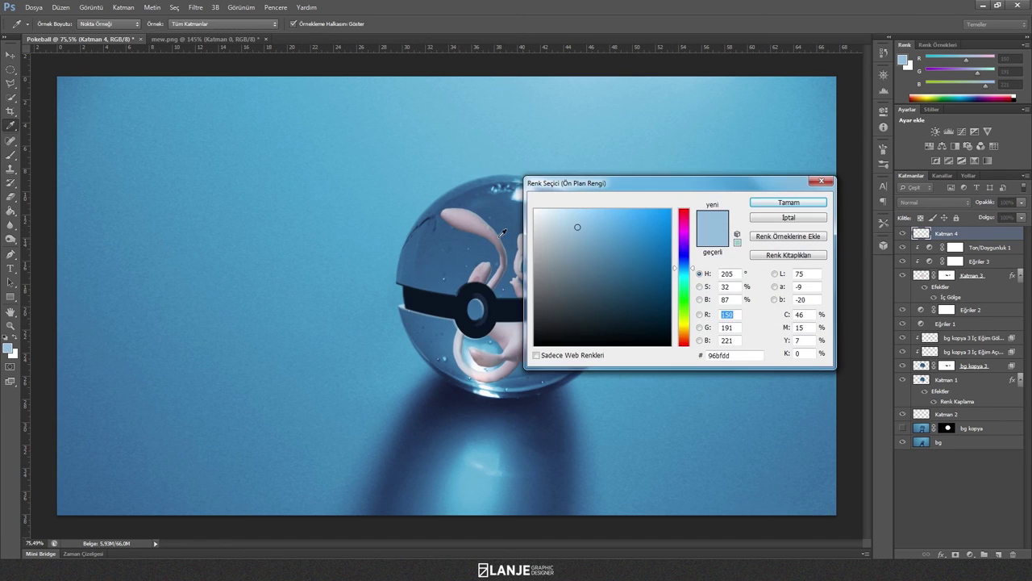
left_click(548, 210)
left_click(749, 203)
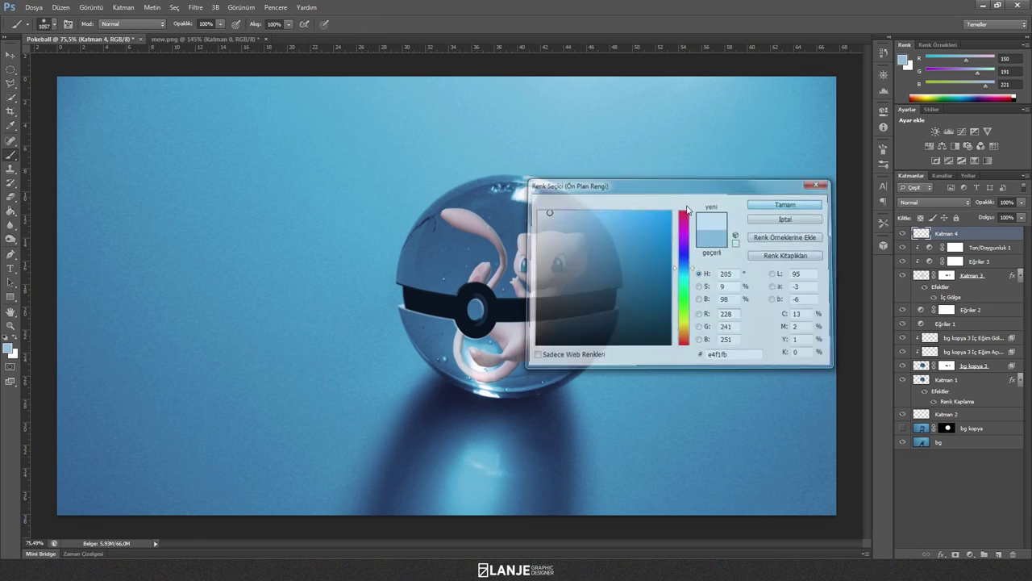
left_click(564, 198)
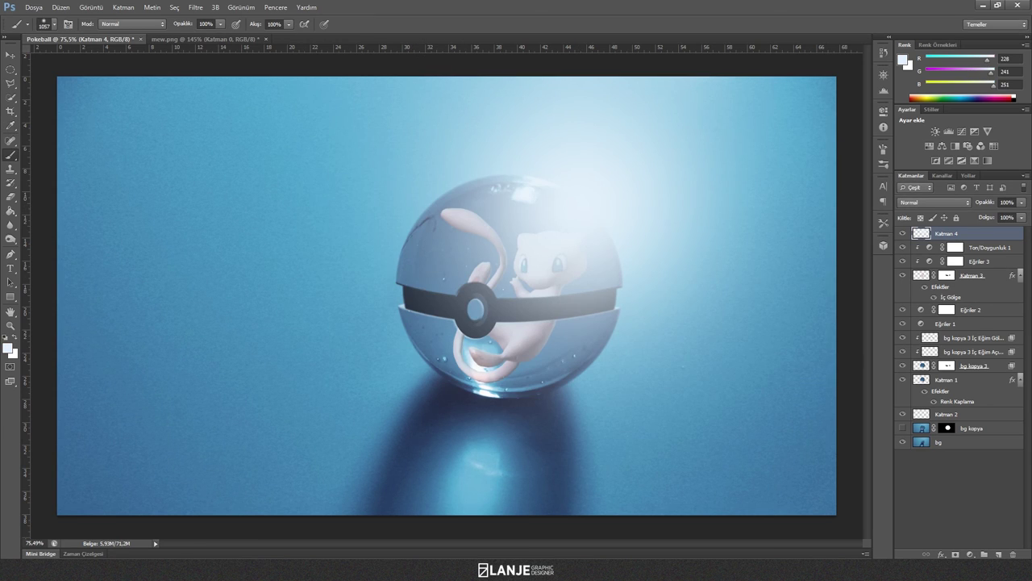
Add a new layer, Katman 5, and shrink the brush to about 136 px.
left_click(998, 554)
right_click(378, 307)
left_click_drag(435, 321, 431, 320)
key("Return")
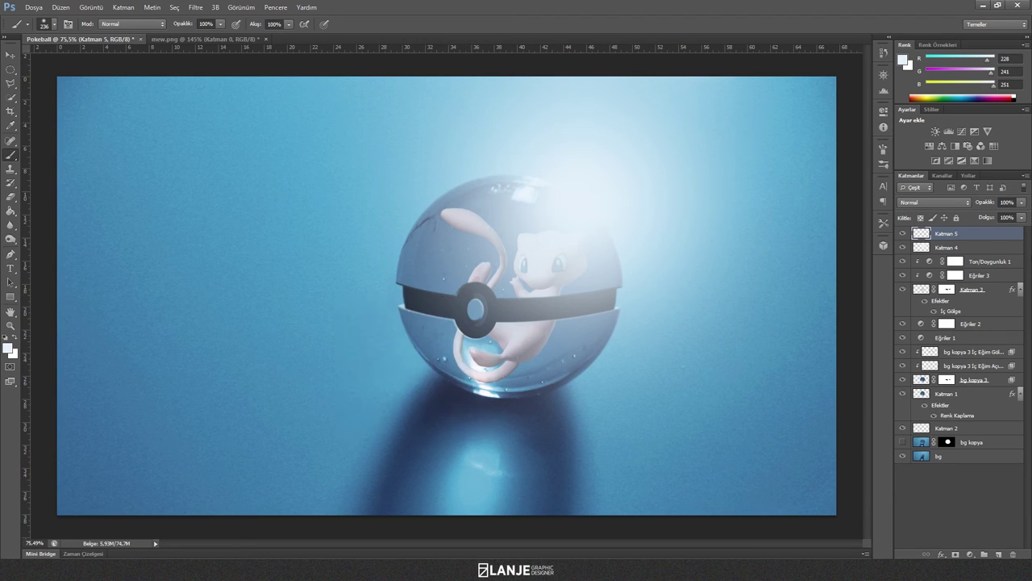
Blend Katman 4 and 5 as Lighten (Açıklaştır) at 75% opacity, and add an empty Katman 6.
left_click(987, 248, "shift")
left_click(934, 202)
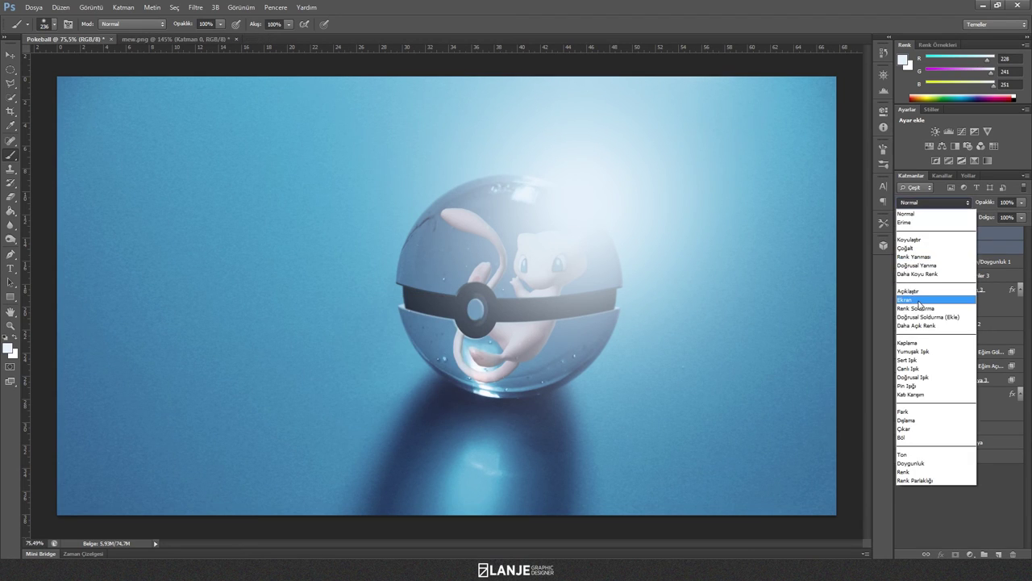
left_click(921, 311)
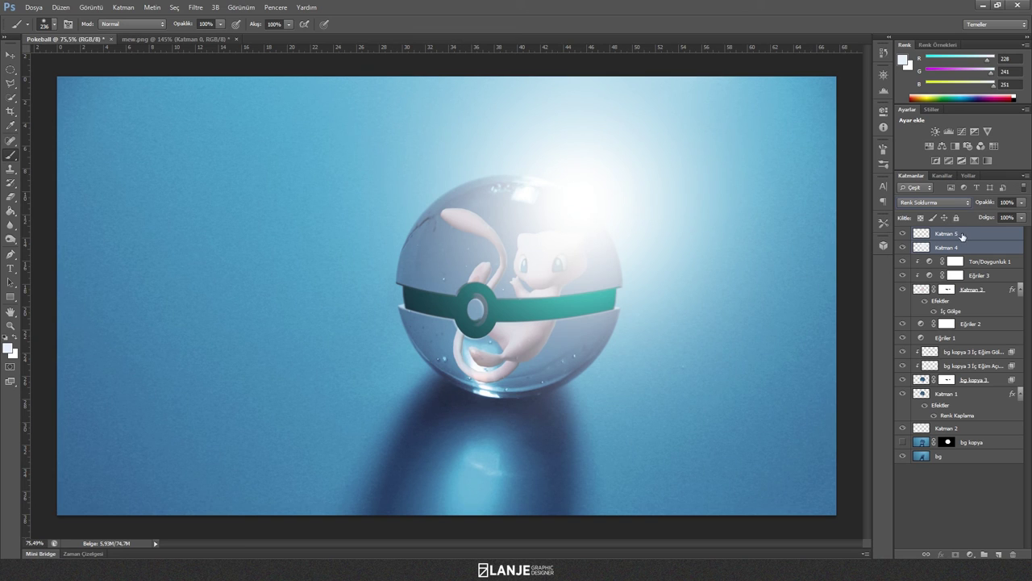
left_click(934, 203)
left_click(923, 294)
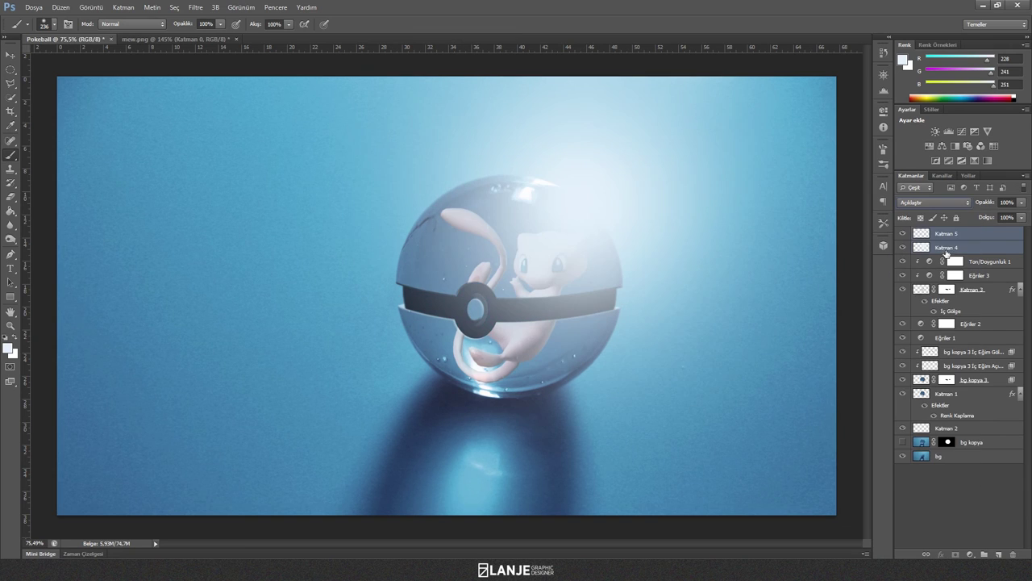
left_click(1008, 202)
type("5")
key("Return")
left_click(998, 554)
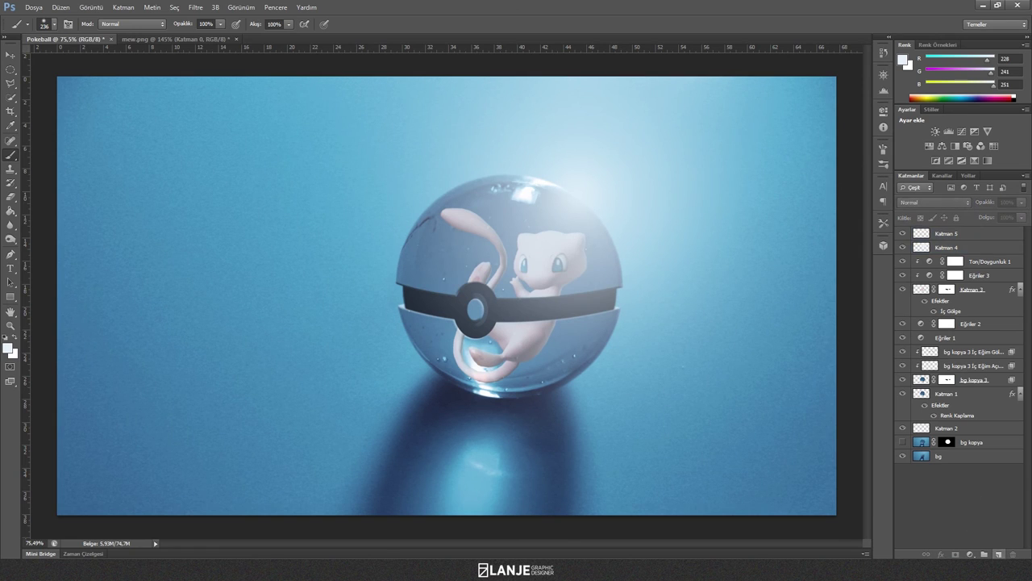
right_click(387, 358)
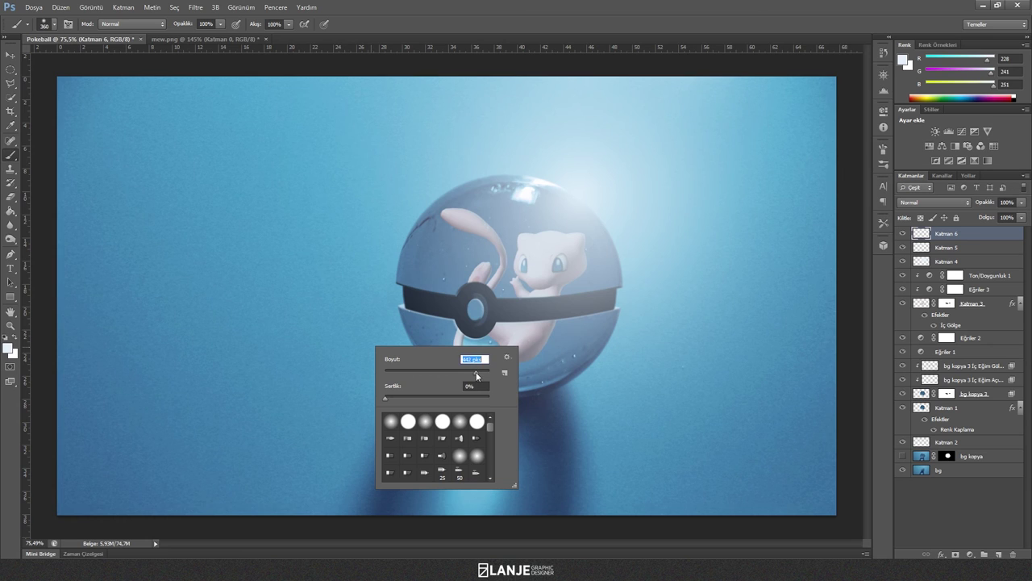
Paint a soft white glow at the ball's lower left on Katman 6 and Katman 7, using a 201 px brush.
key("Return")
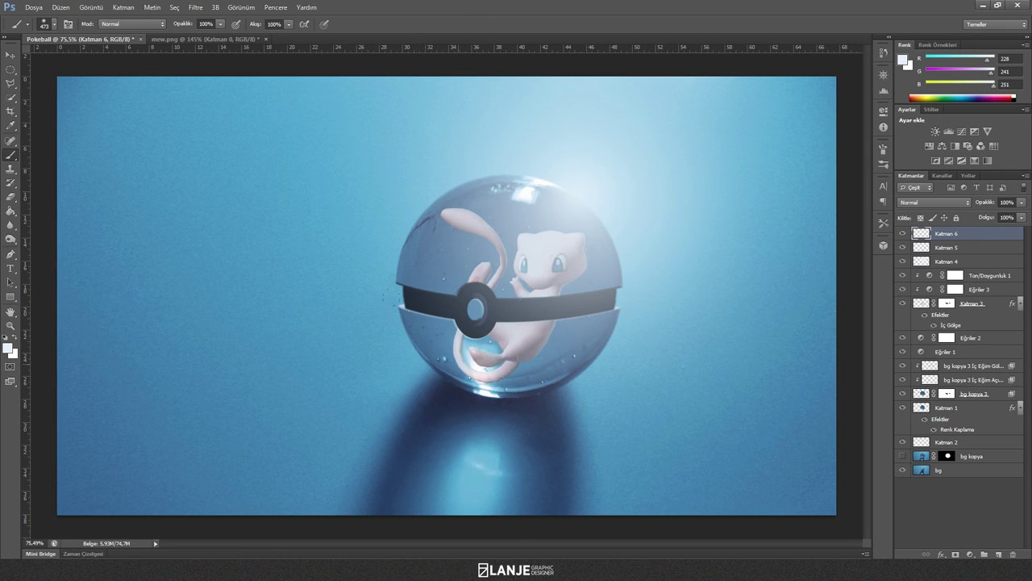
left_click(448, 344)
right_click(353, 358)
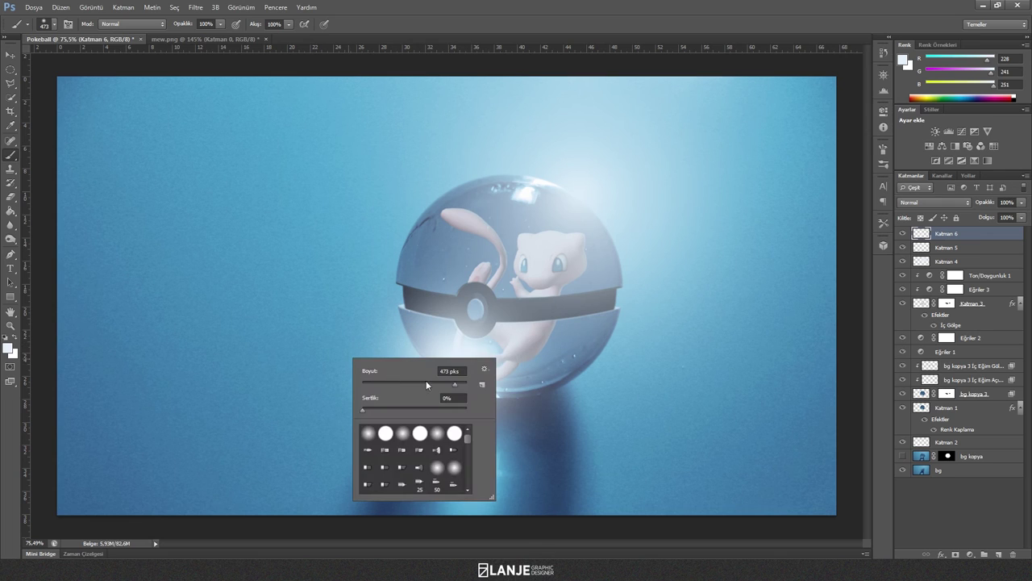
left_click_drag(443, 384, 440, 383)
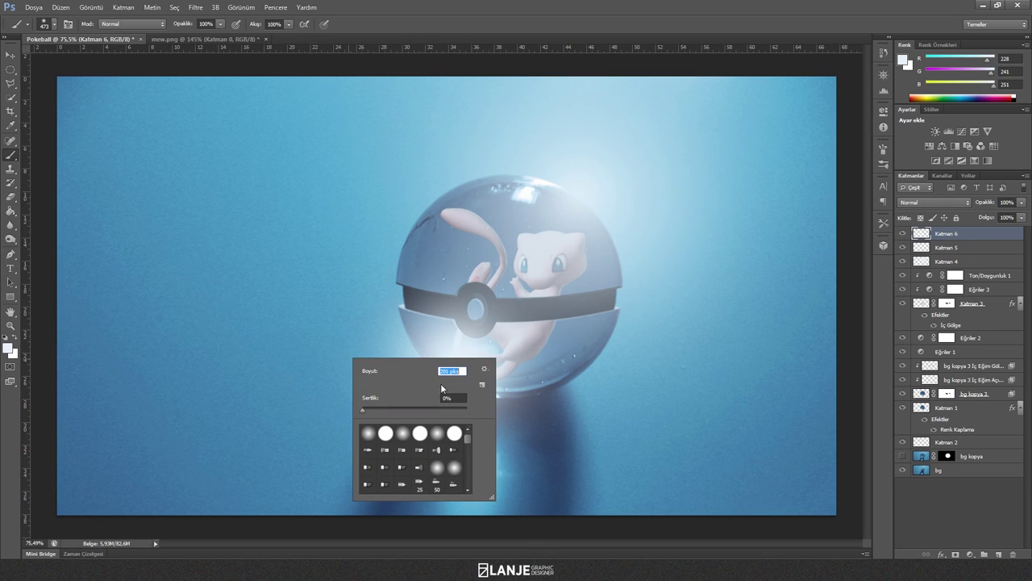
left_click(1000, 555)
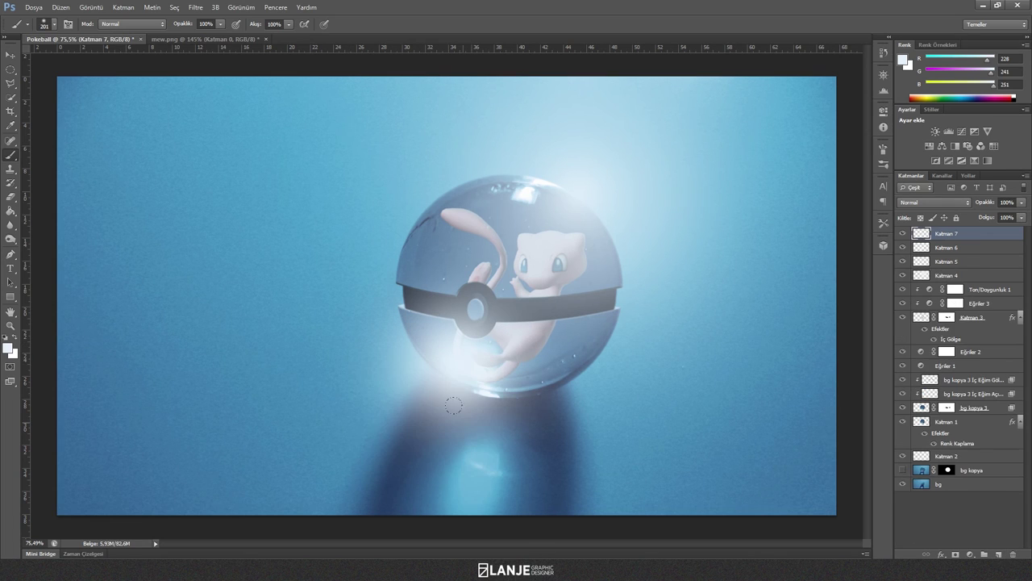
left_click(434, 363)
Set Katman 6 and Katman 7 to 75% opacity.
left_click(971, 248, "shift")
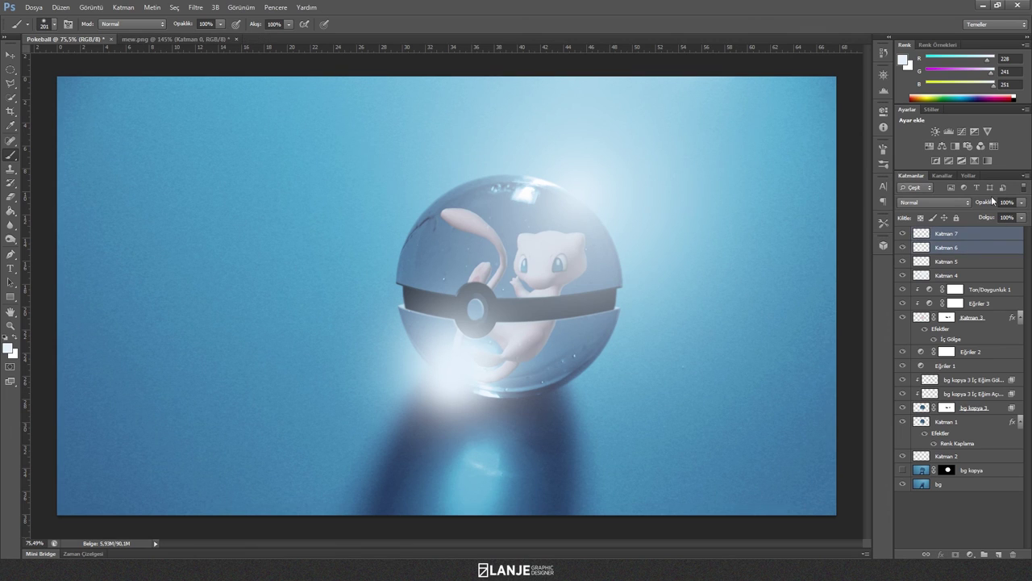
left_click(1008, 202)
type("75")
key("Return")
left_click(929, 202)
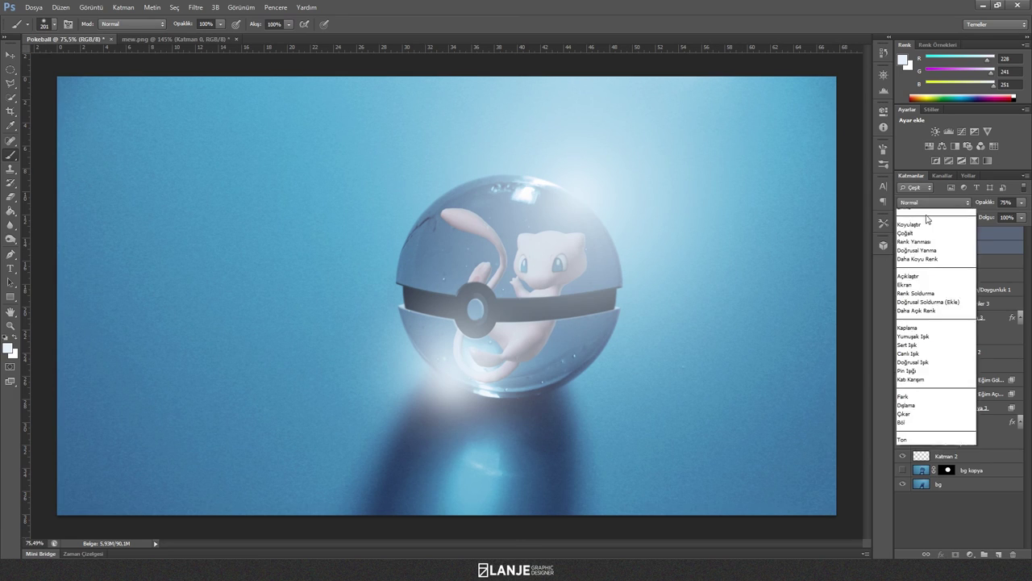
key("Escape")
left_click(934, 521)
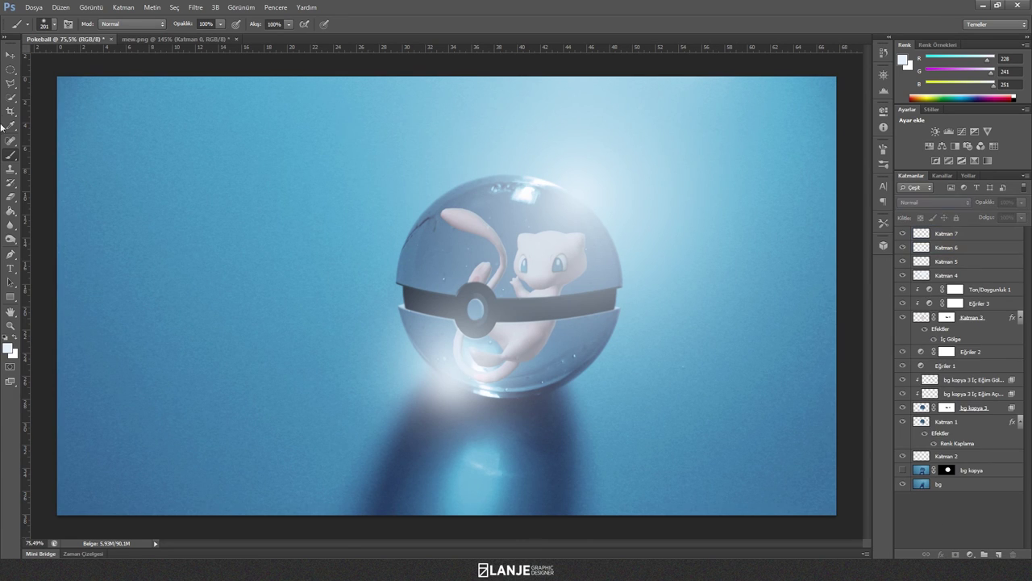
left_click(11, 55)
Group the glow layers Katman 4–7 into a group named 'ışık'.
left_click(985, 234)
left_click(976, 277, "shift")
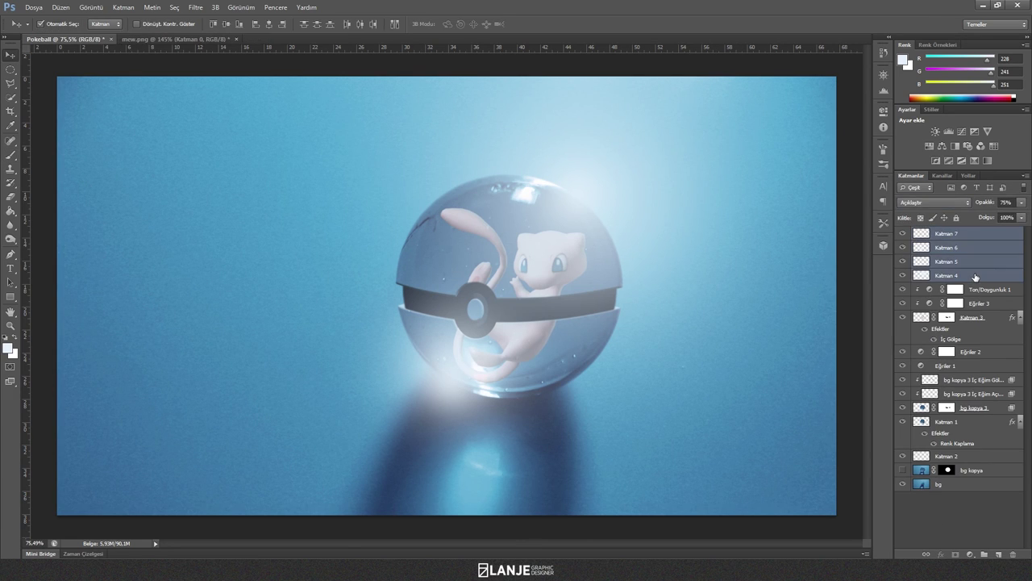
key("ctrl+g")
double_click(944, 233)
type("ışık")
key("Return")
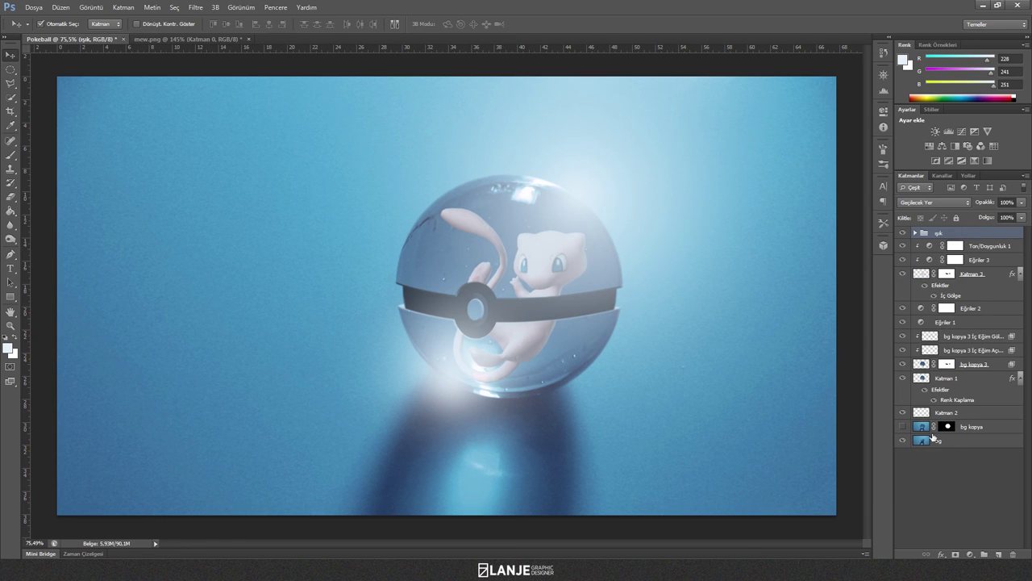
Group the ball layers from Eğriler 2 down to Katman 2 as 'pokeball'.
left_click(974, 417)
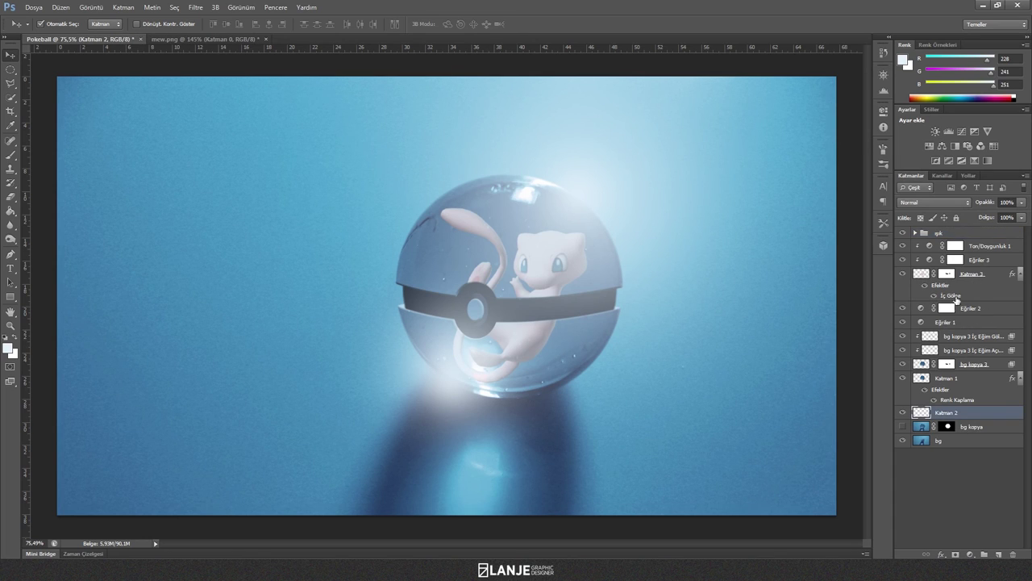
left_click(1004, 311, "shift")
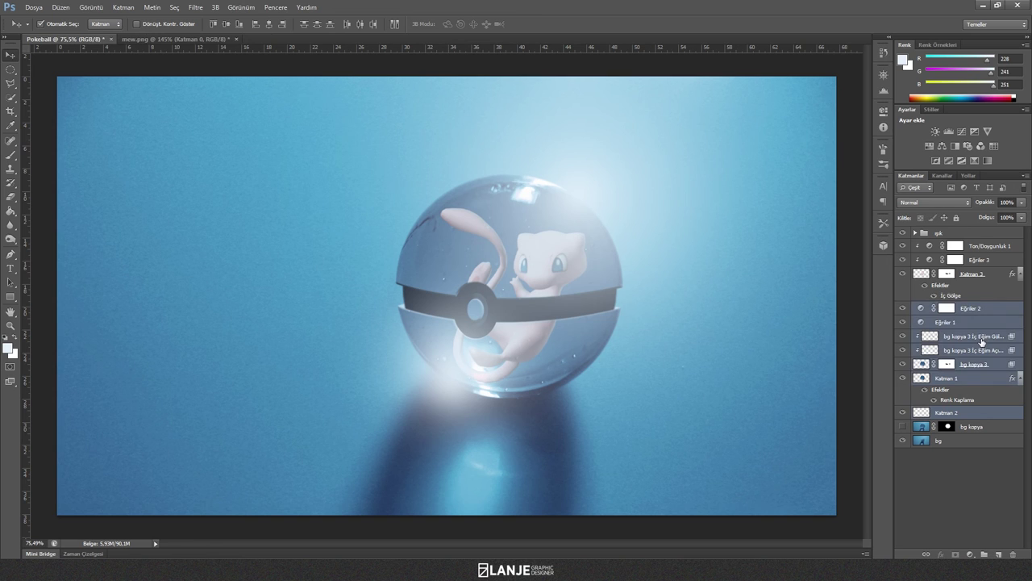
key("ctrl+g")
left_click(903, 308)
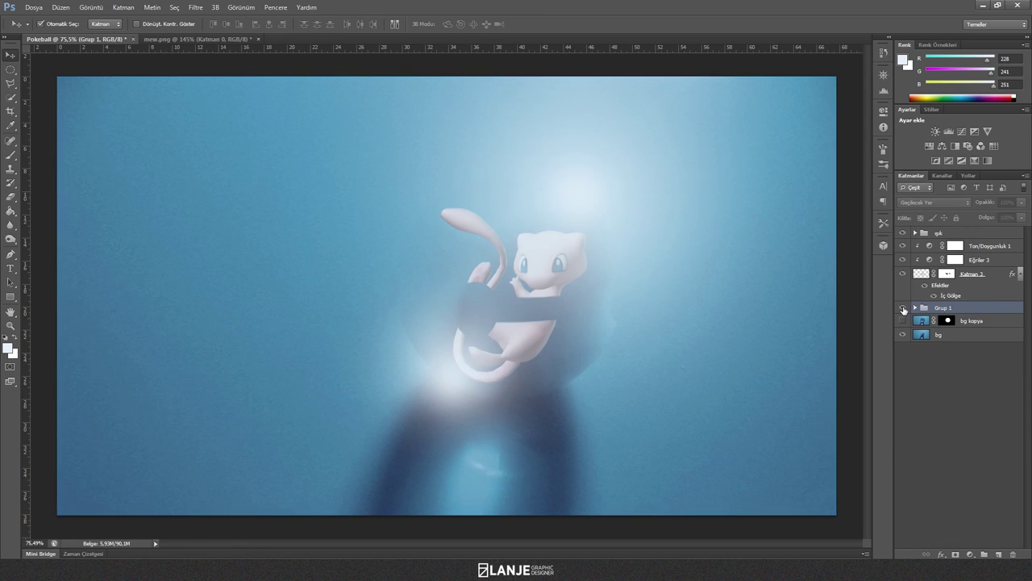
double_click(943, 308)
type("pokeball")
key("Return")
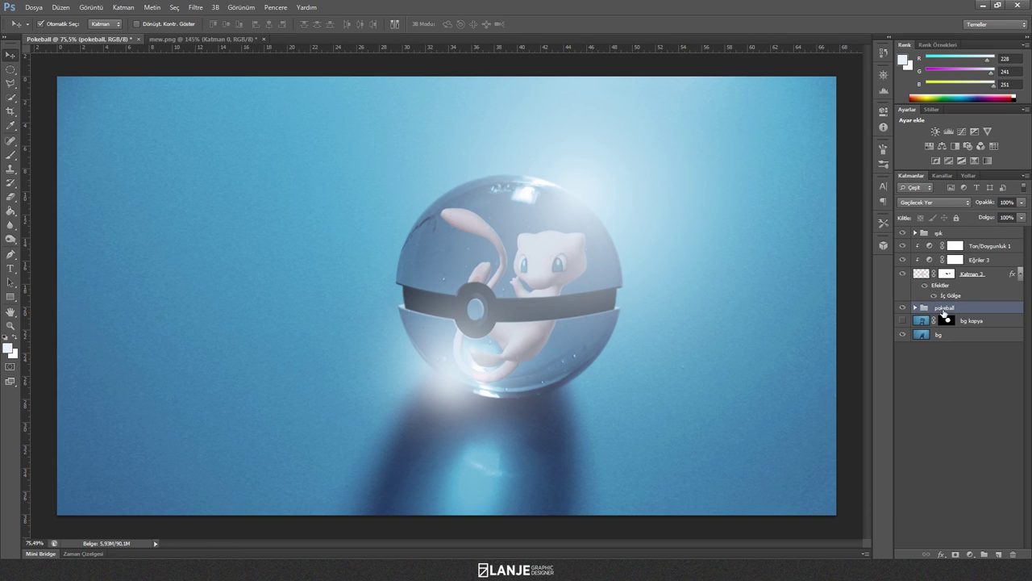
Lower the ışık group's opacity to 83% and expand it to show Katman 4–7.
key("ctrl+minus")
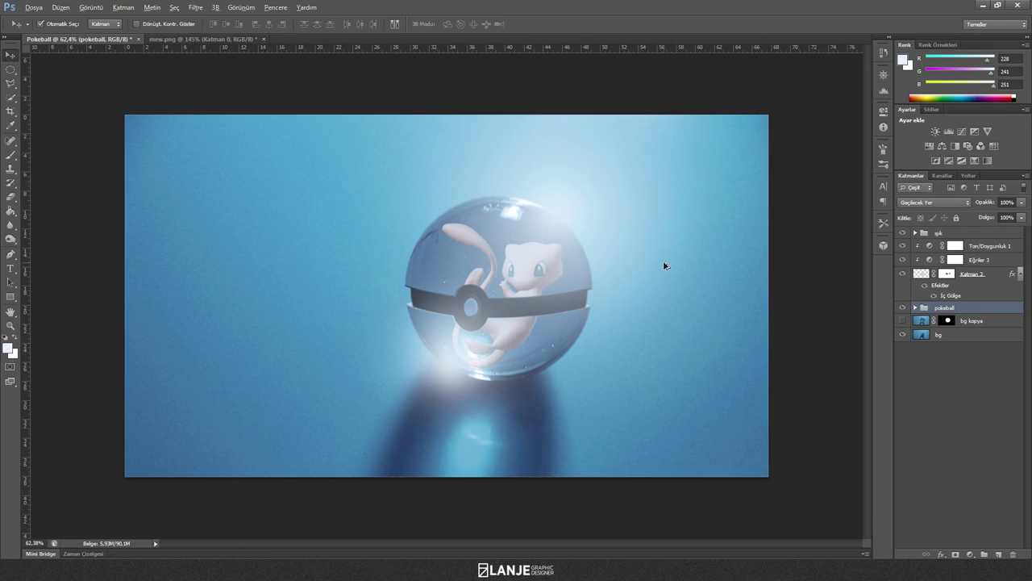
scroll(664, 265, "up", 1)
left_click(983, 234)
left_click_drag(989, 205, 981, 205)
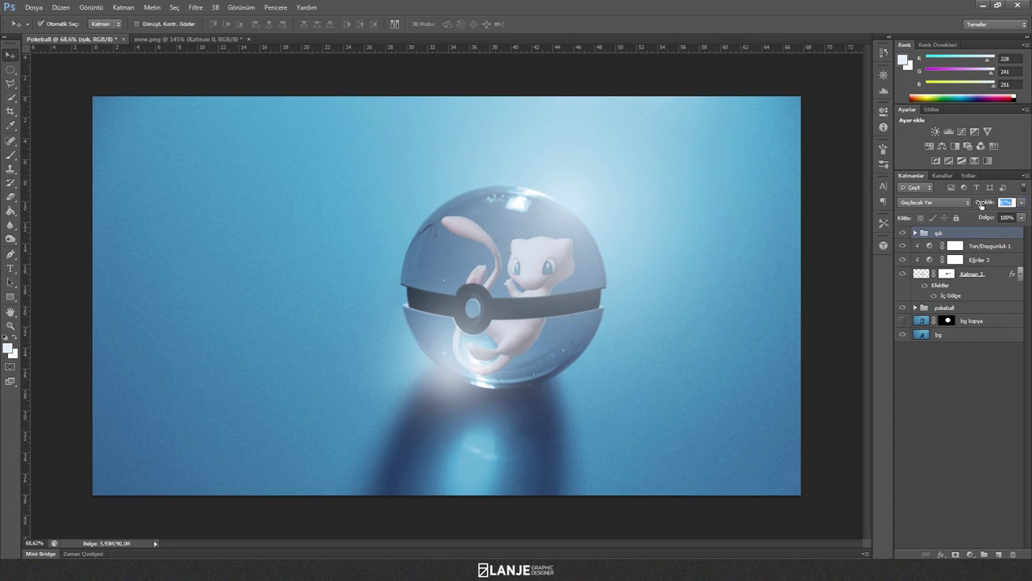
left_click(962, 366)
left_click(915, 233)
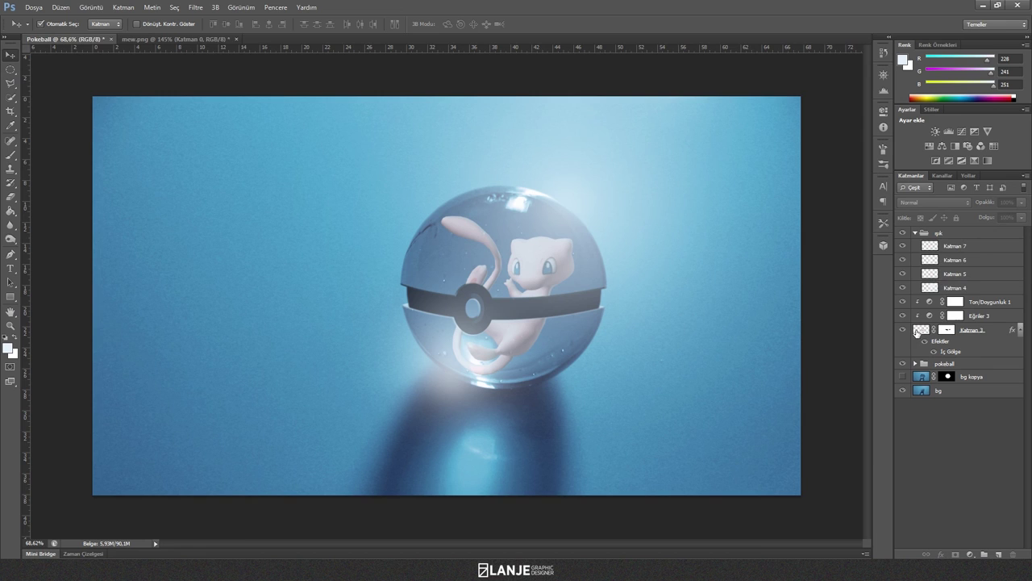
scroll(675, 330, "up", 1)
scroll(675, 330, "up", 1)
scroll(675, 330, "up", 1)
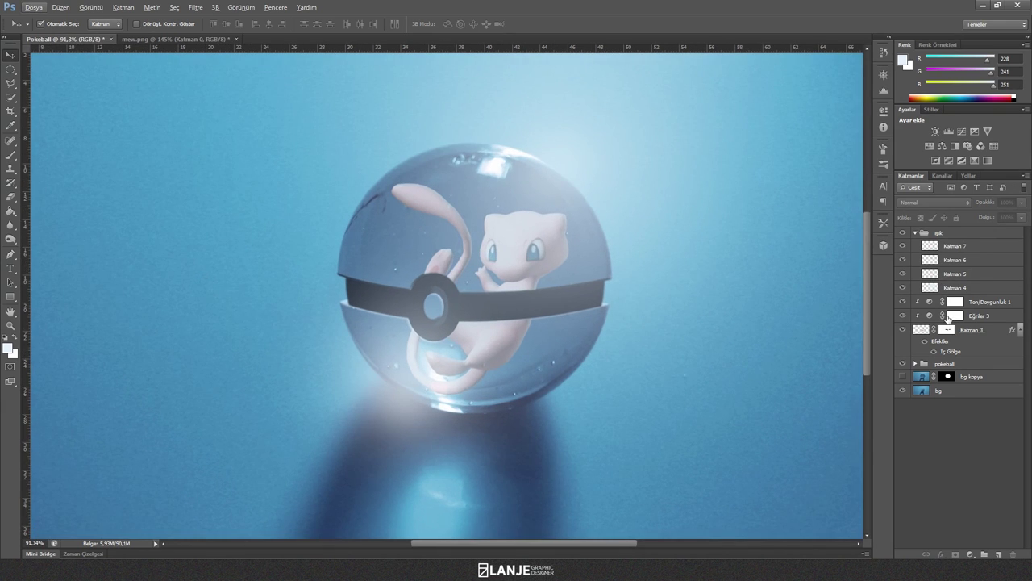
Duplicate bg kopya as a visible bg kopya 2 at the top of the ışık group.
left_click(927, 381)
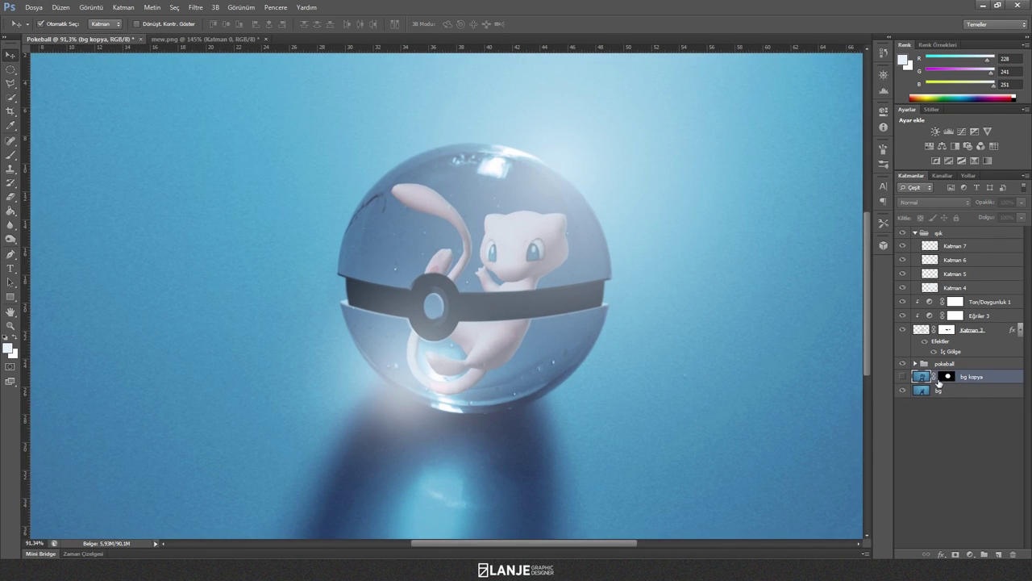
key("ctrl+j")
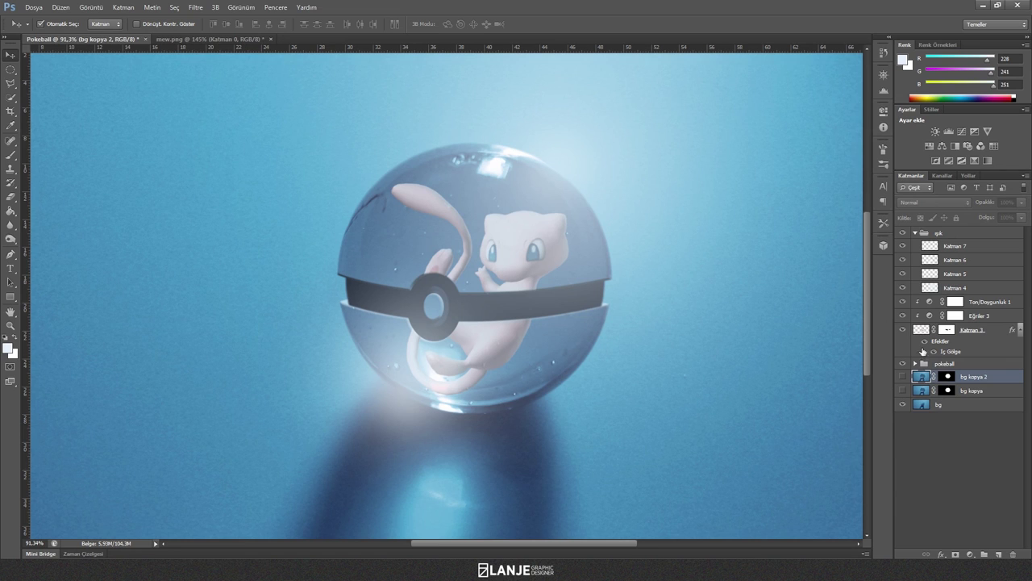
left_click_drag(923, 381, 950, 245)
left_click(903, 245)
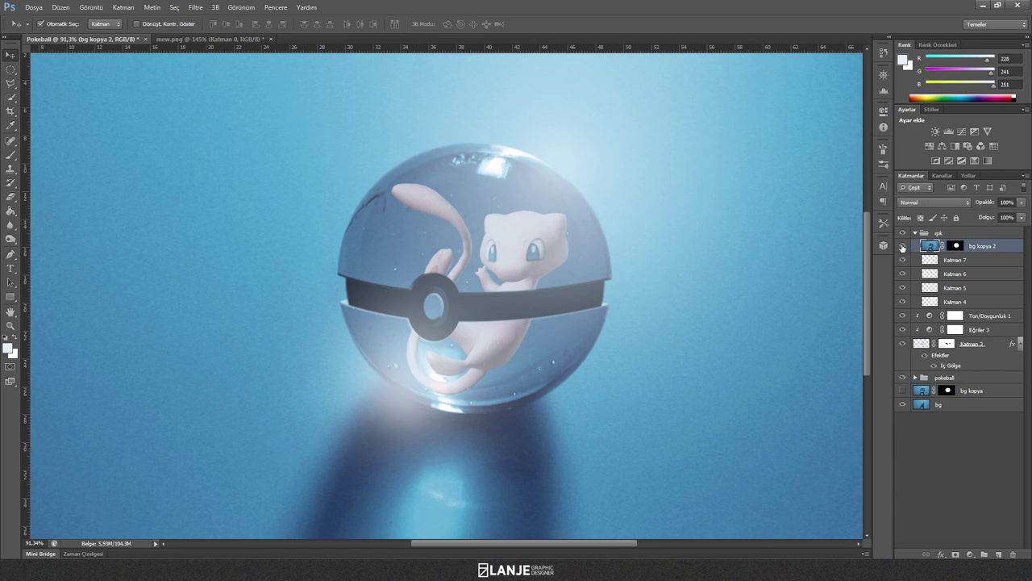
Compare blend modes, set bg kopya 2 to Kaplama (Overlay), and target its layer mask.
left_click(927, 205)
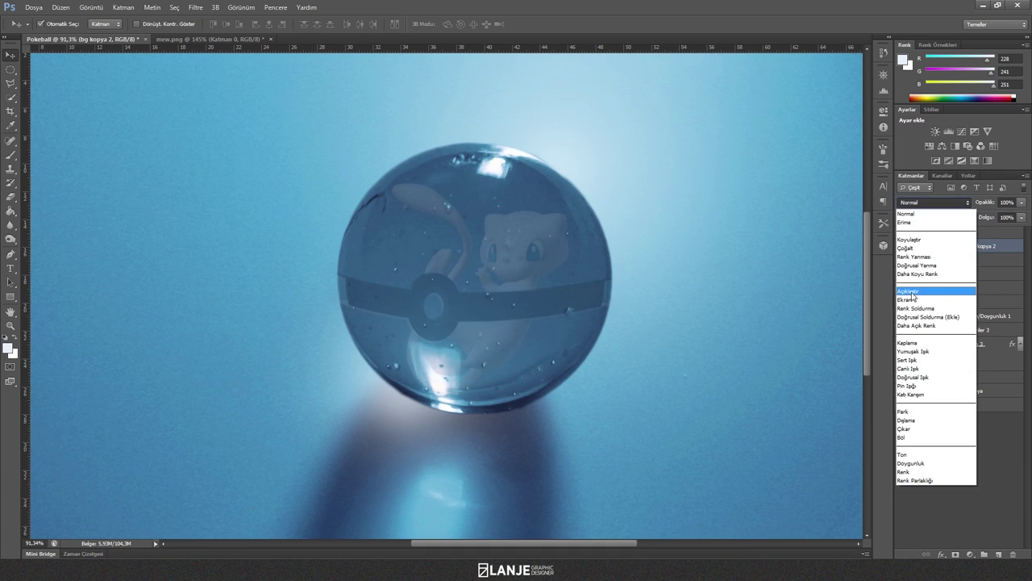
left_click(915, 294)
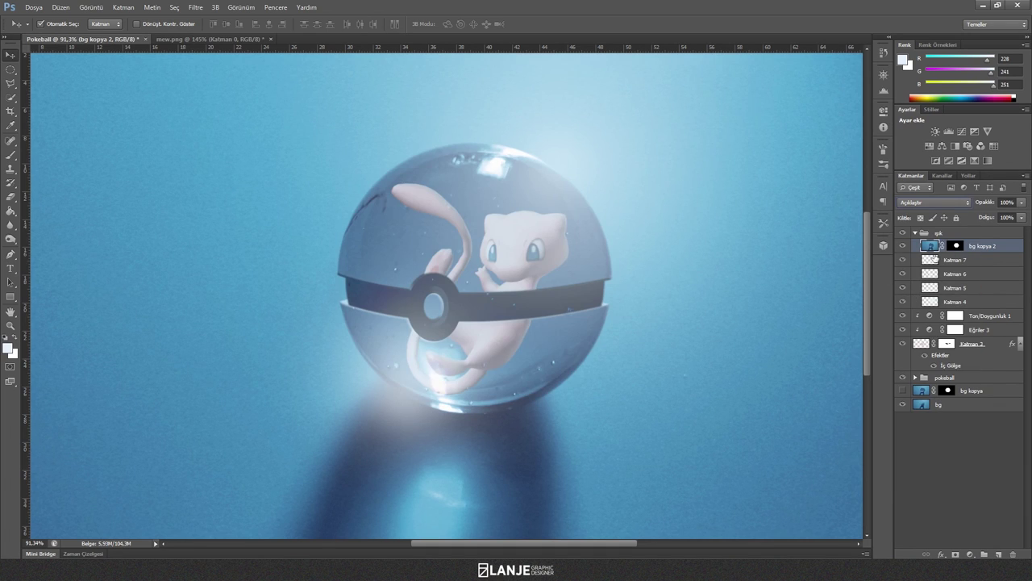
key("shift+minus")
key("shift+minus")
key("shift+minus")
key("shift+plus")
key("shift+plus")
key("shift+minus")
key("shift+plus")
key("shift+plus")
left_click(934, 202)
left_click(915, 342)
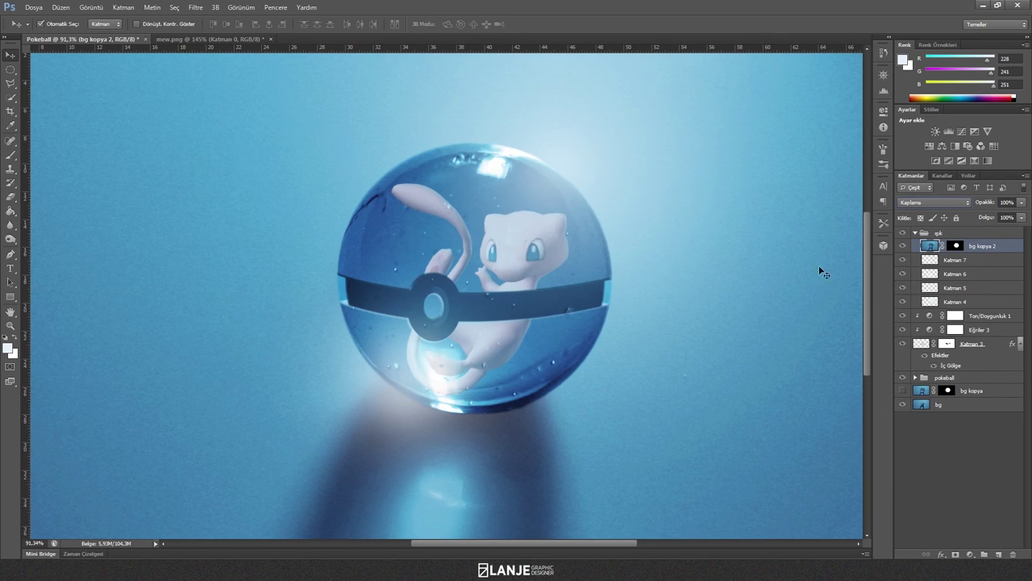
left_click(912, 469)
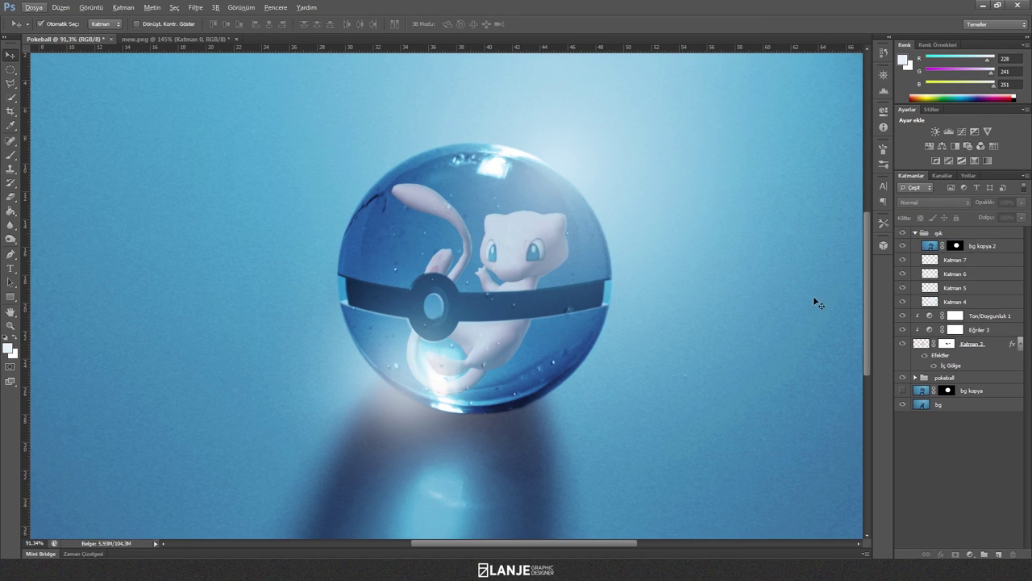
left_click(956, 246)
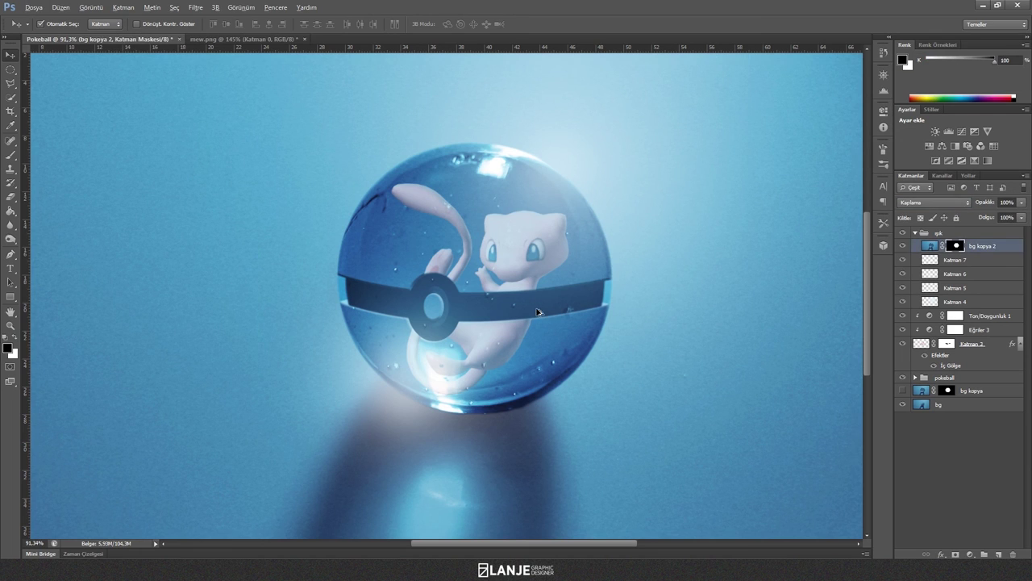
left_click(11, 325)
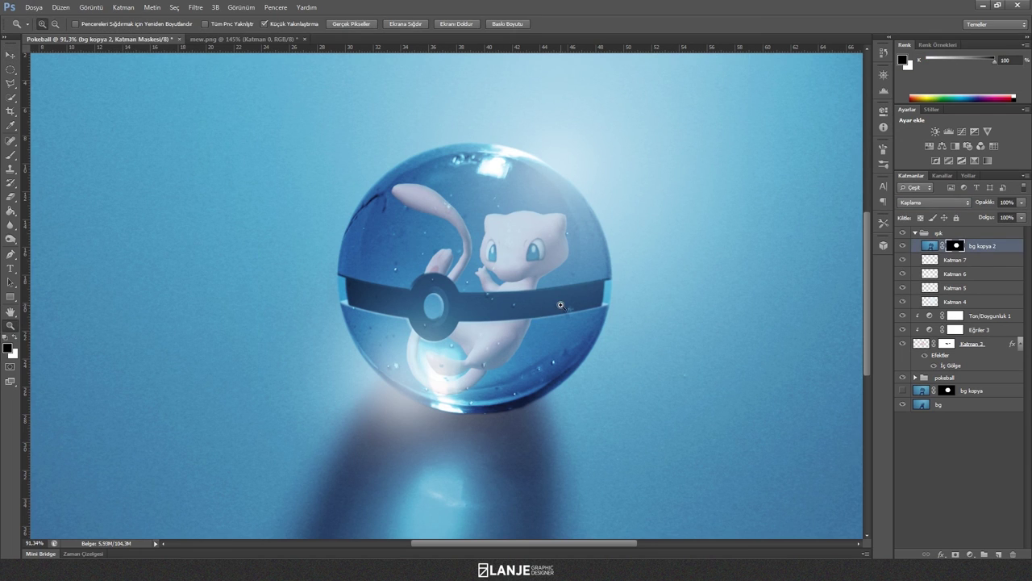
Mask the overlay off the belt's right edge with a 56 px brush, then load Katman 3's Mew selection.
left_click_drag(560, 304, 521, 292)
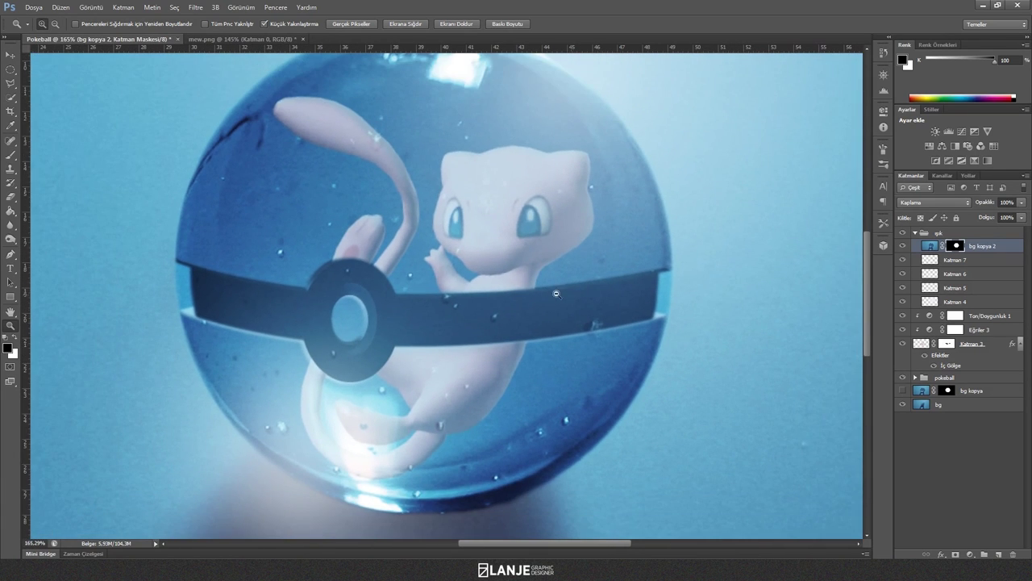
left_click(11, 154)
right_click(531, 300)
double_click(629, 312)
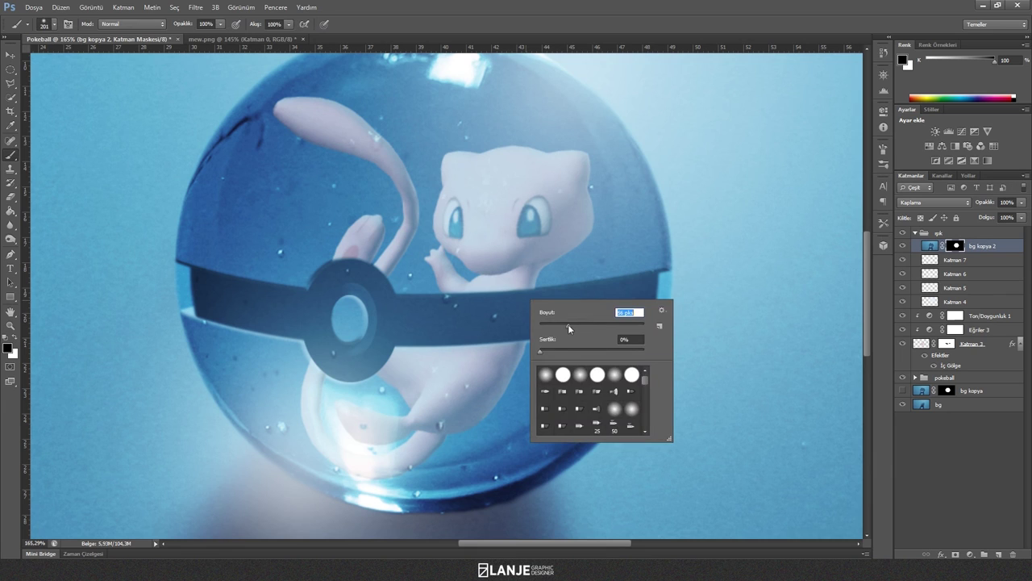
type("56")
key("Return")
mouse_move(663, 316)
left_mouse_down()
mouse_move(665, 268)
mouse_move(579, 292)
mouse_move(565, 343)
mouse_move(575, 428)
left_mouse_up()
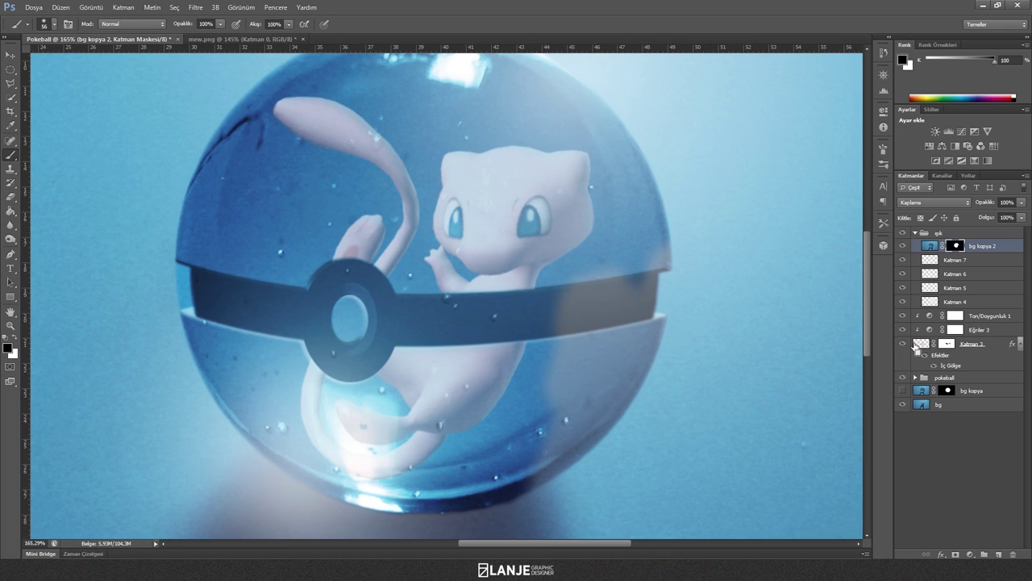
left_click(920, 345, "ctrl")
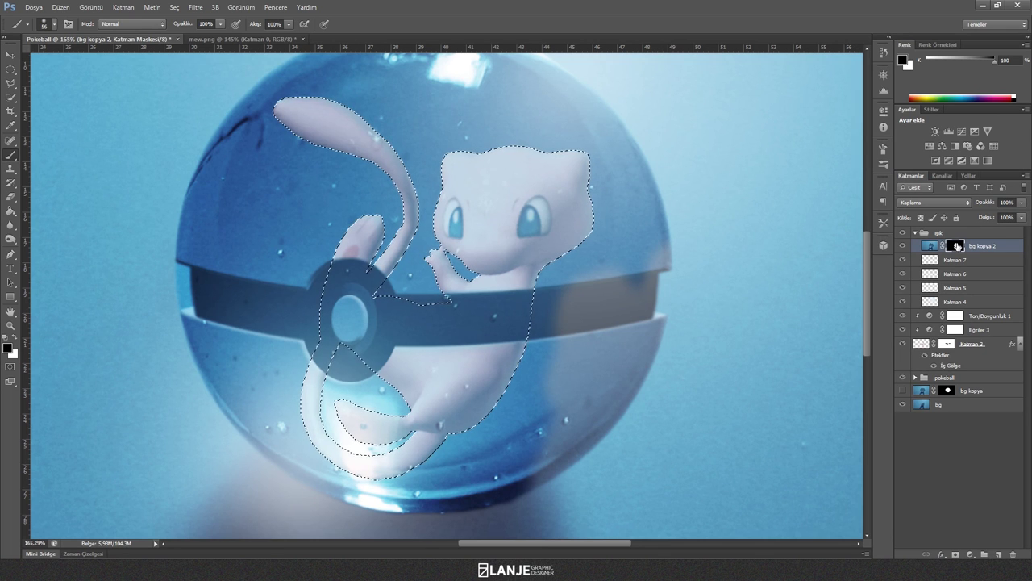
Invert the Mew selection and paint white on the mask beside Mew's head and the ball's upper left.
key("w")
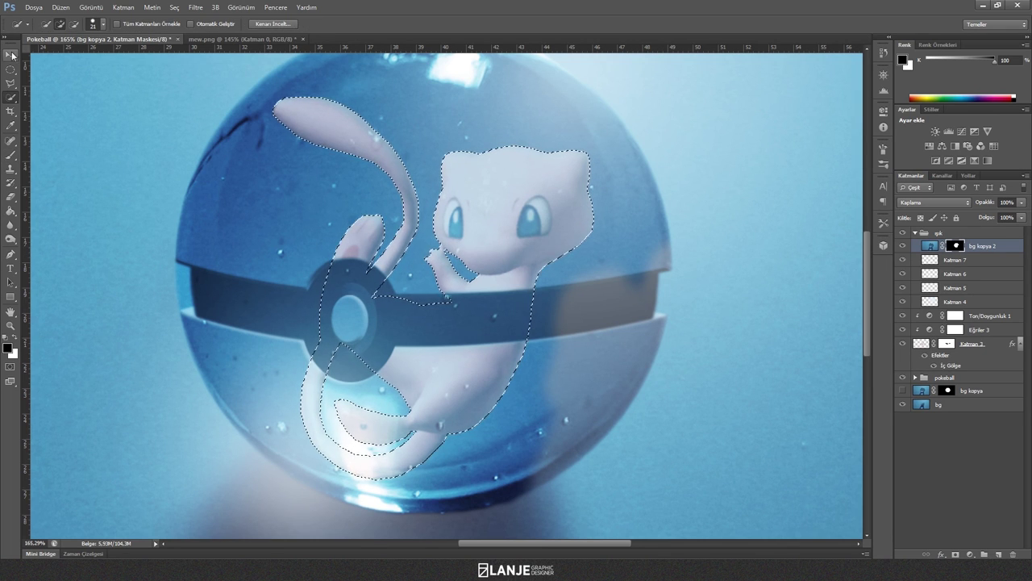
right_click(478, 248)
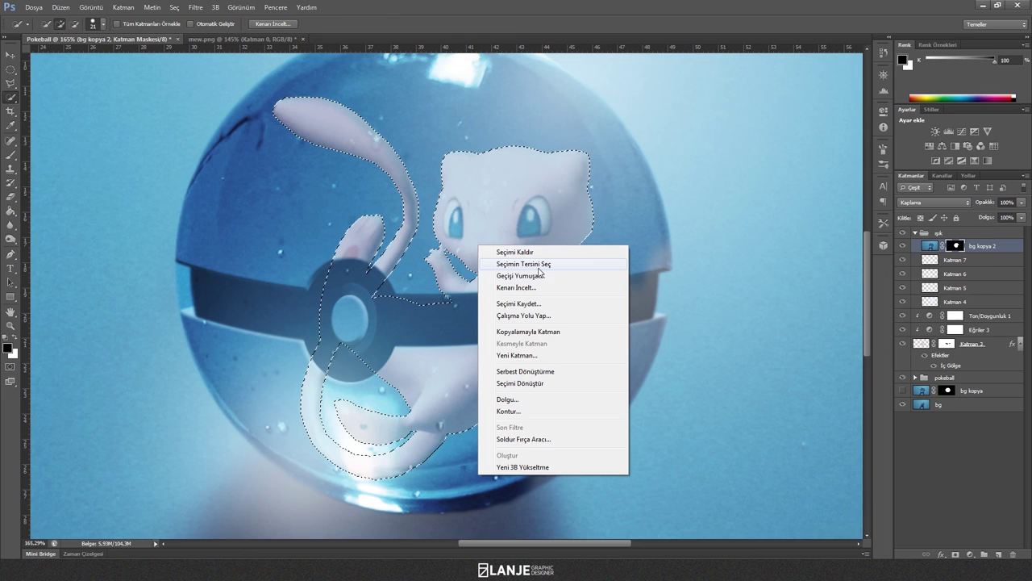
left_click(523, 263)
left_click(10, 155)
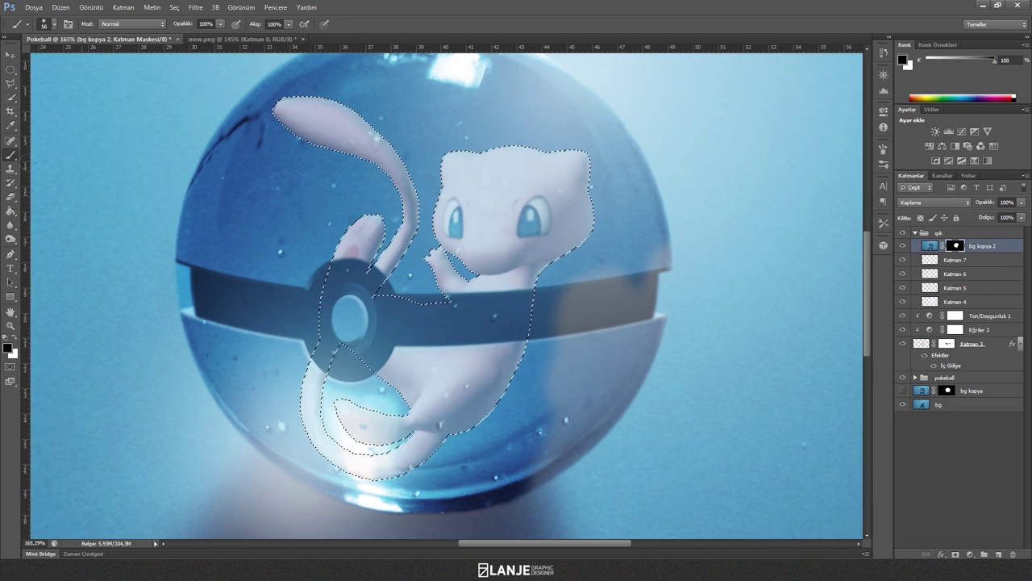
mouse_move(612, 207)
left_mouse_down()
mouse_move(571, 138)
mouse_move(292, 86)
left_mouse_up()
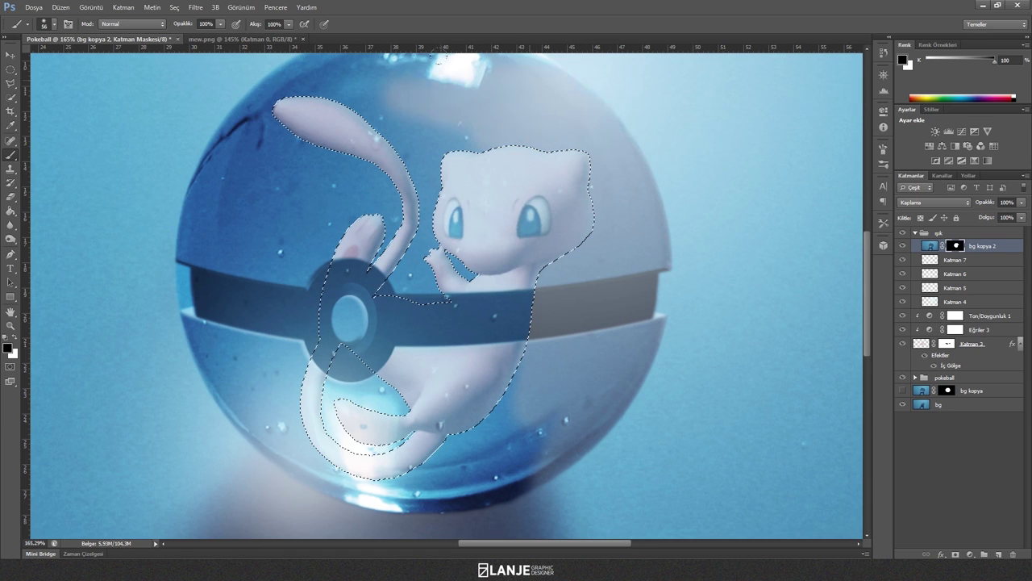
scroll(369, 147, "down", 2)
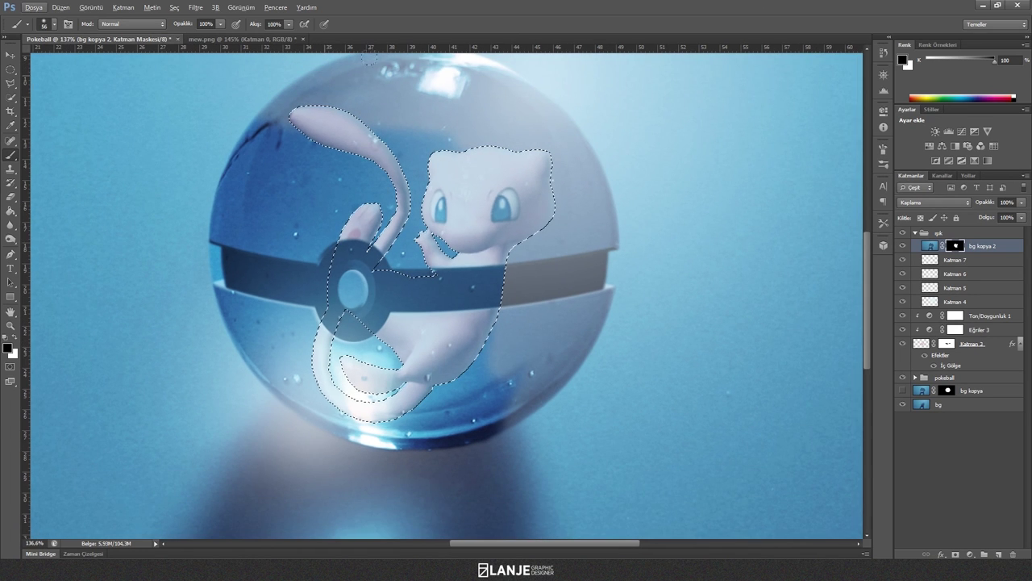
mouse_move(310, 137)
left_mouse_down()
mouse_move(211, 170)
mouse_move(355, 202)
mouse_move(242, 266)
mouse_move(234, 331)
mouse_move(291, 403)
mouse_move(500, 345)
mouse_move(379, 436)
left_mouse_up()
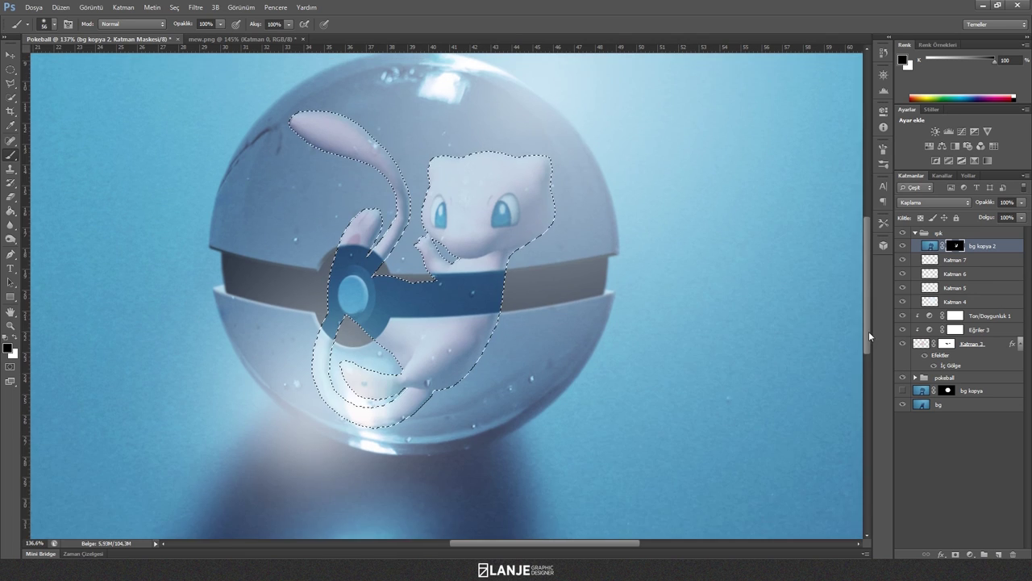
Deselect, try and undo a stroke on the dark band, then load the belt and button selection.
left_click_drag(870, 355, 871, 328)
key("ctrl+d")
mouse_move(487, 369)
left_mouse_down()
mouse_move(347, 374)
mouse_move(482, 378)
left_mouse_up()
key("ctrl+z")
left_click(946, 347, "ctrl")
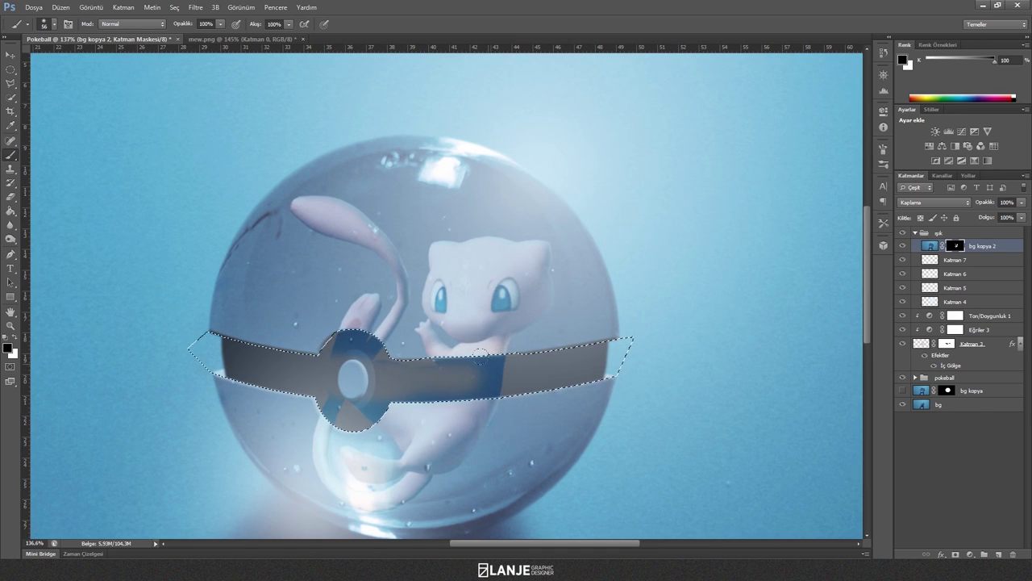
Invert the belt selection and paint grey over the belt and button on bg kopya 2's mask.
key("w")
right_click(271, 321)
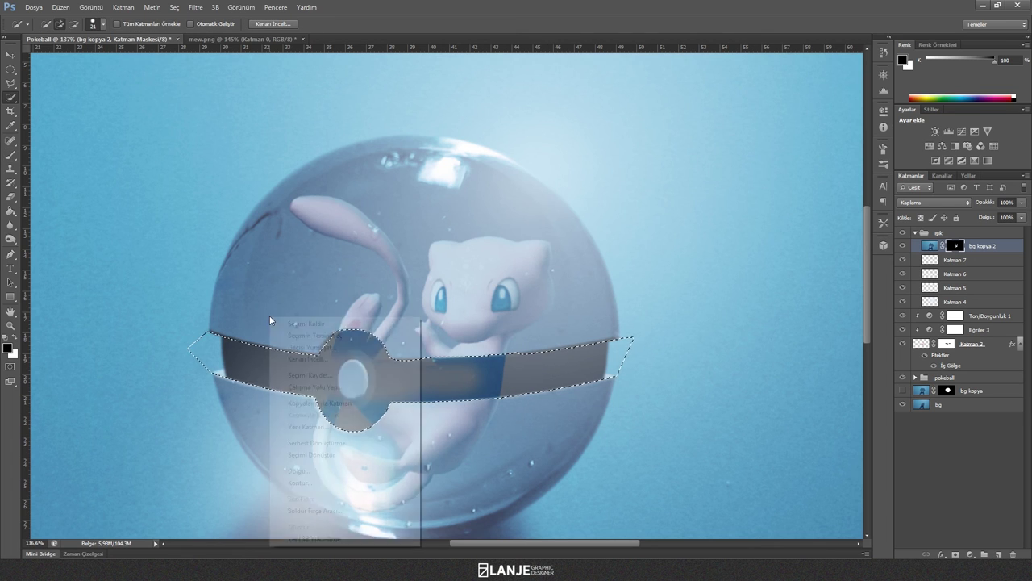
left_click(327, 336)
left_click(11, 158)
mouse_move(617, 343)
left_mouse_down()
mouse_move(423, 357)
mouse_move(354, 342)
mouse_move(379, 415)
mouse_move(383, 377)
mouse_move(485, 374)
left_mouse_up()
key("ctrl+d")
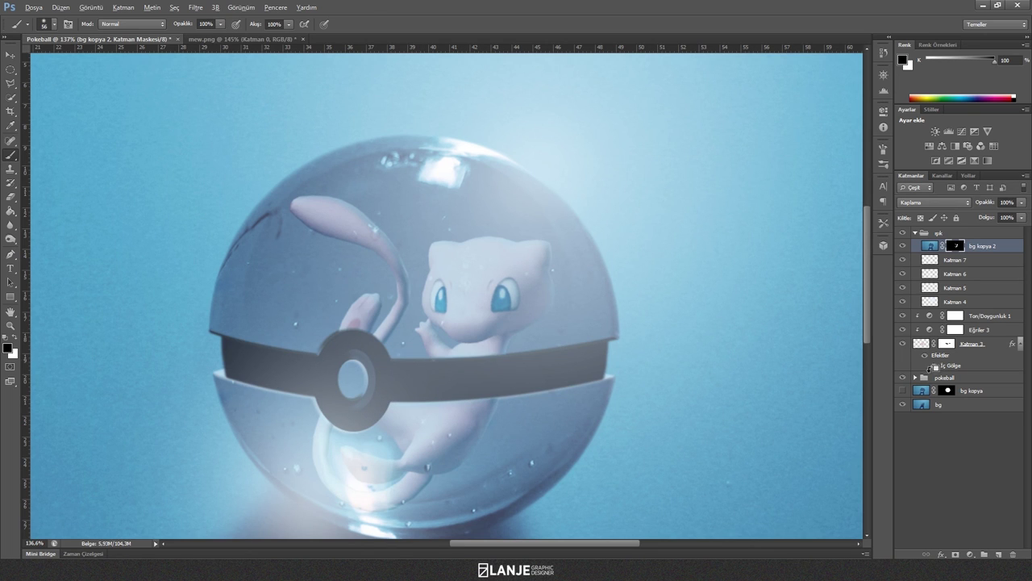
left_click(917, 462)
scroll(680, 396, "down", 2)
scroll(680, 395, "down", 1)
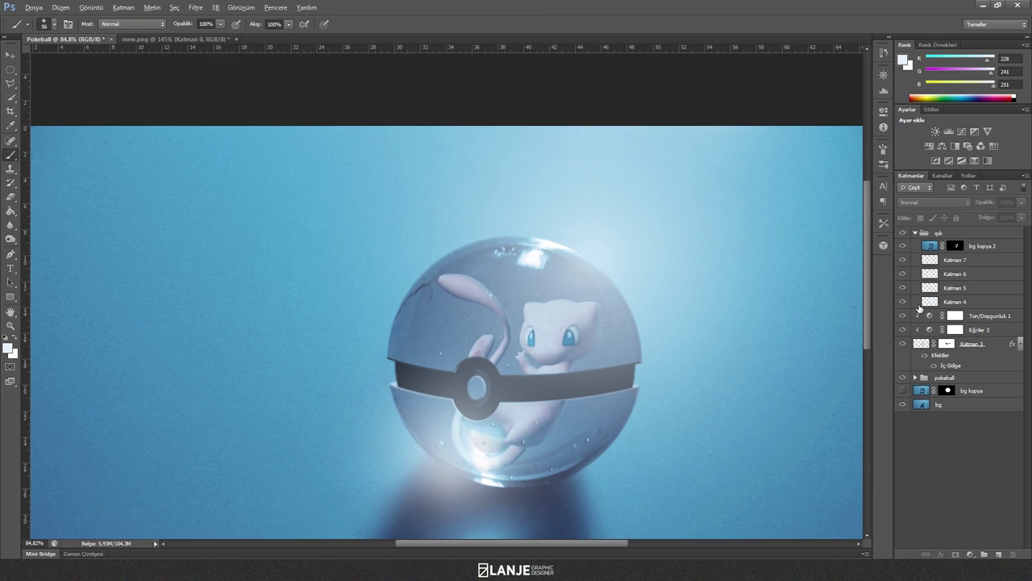
left_click(902, 245)
left_click_drag(868, 329, 866, 352)
key("z")
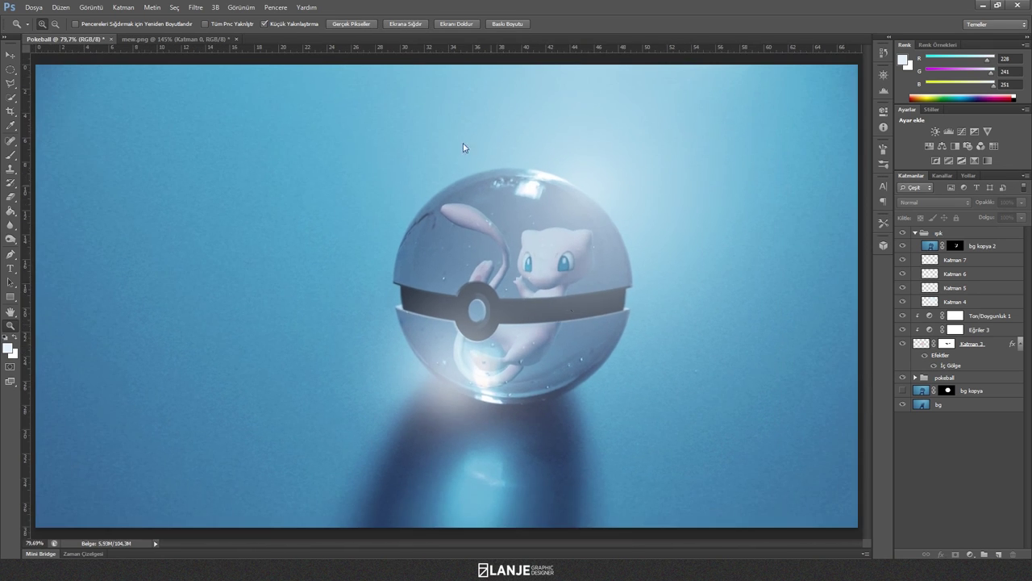
scroll(600, 345, "down", 4)
scroll(600, 345, "up", 1)
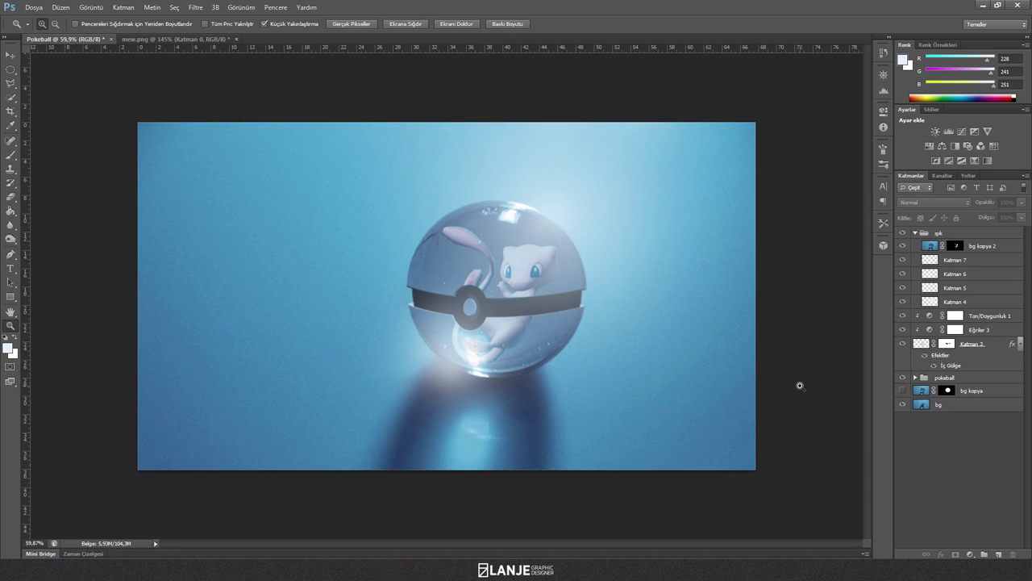
left_click(10, 55)
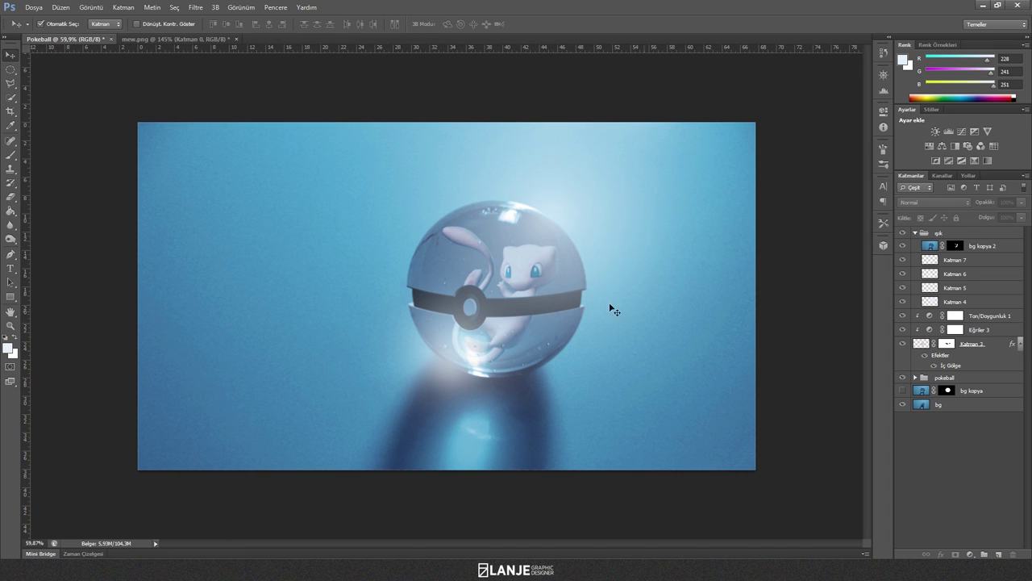
scroll(702, 312, "up", 1)
scroll(702, 312, "up", 1)
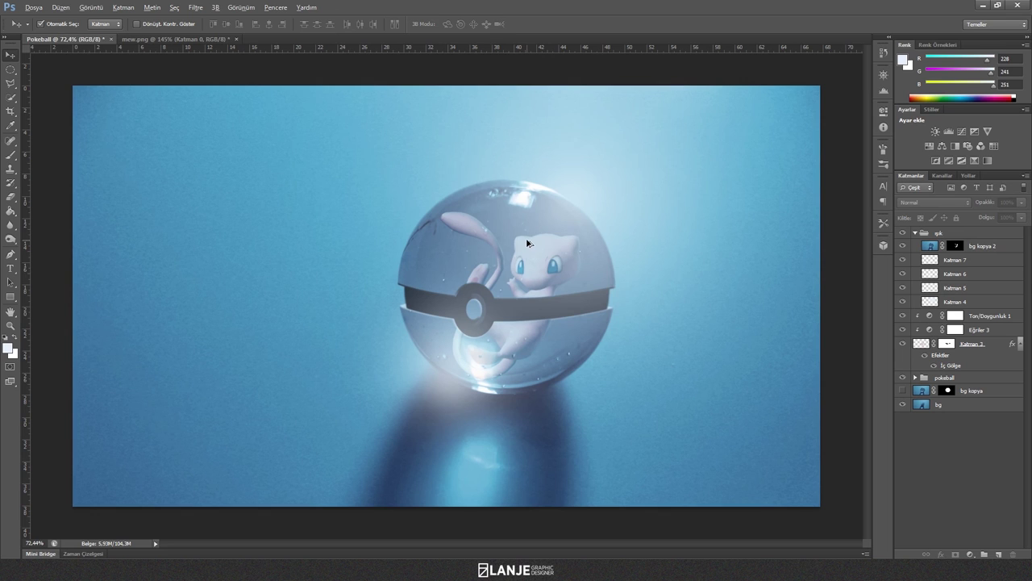